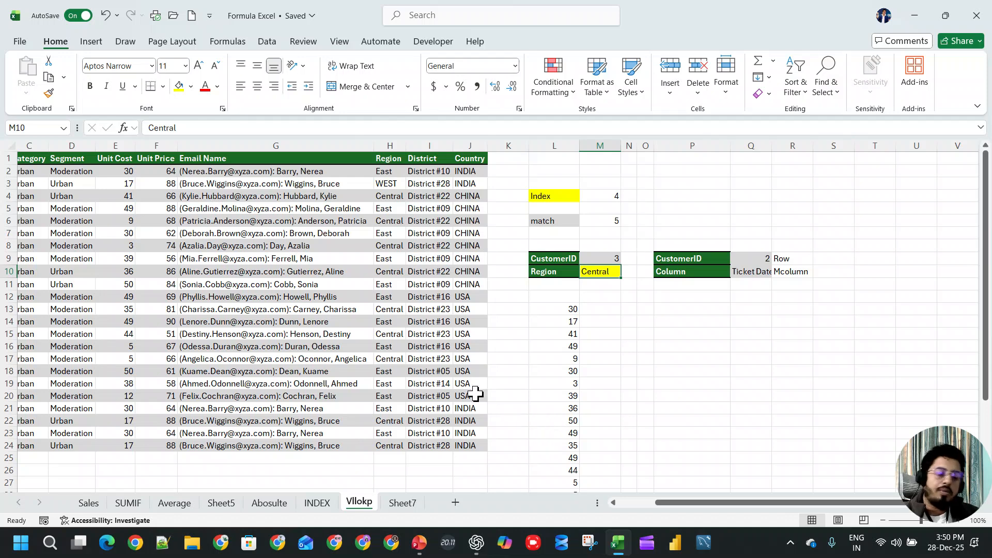
# - Switch to ChatGPT and ask about "vlookup" in the open INDEX and MATCH chat
pyautogui.click(472, 548)
pyautogui.click(493, 496)
pyautogui.write('vlookup')
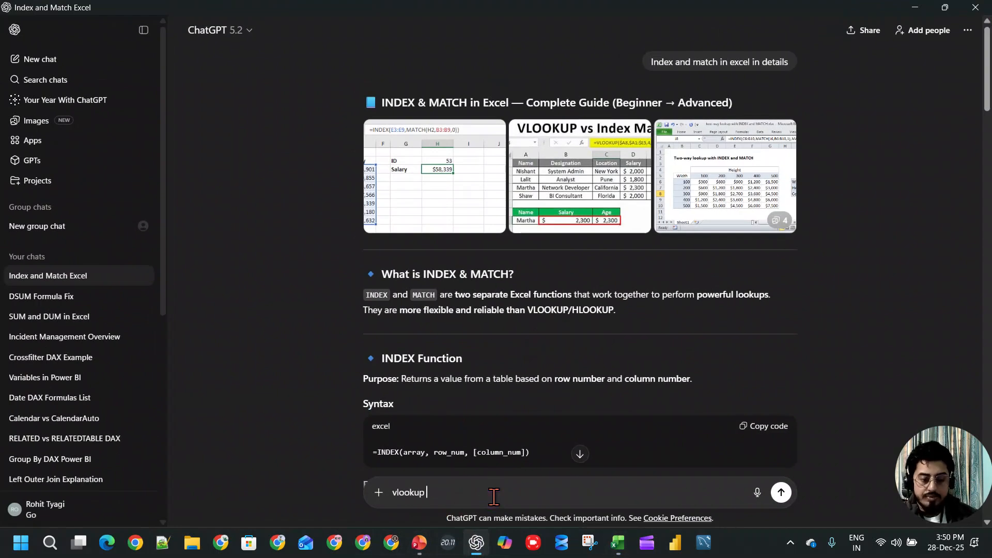
pyautogui.press('Return')
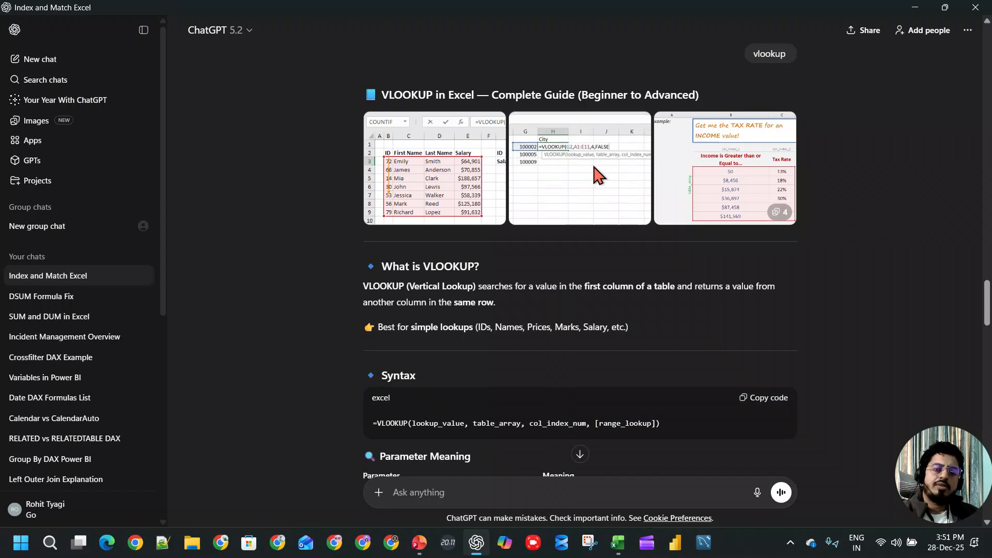
# - Return to the Excel workbook and insert a blank worksheet before Sheet7
pyautogui.click(623, 545)
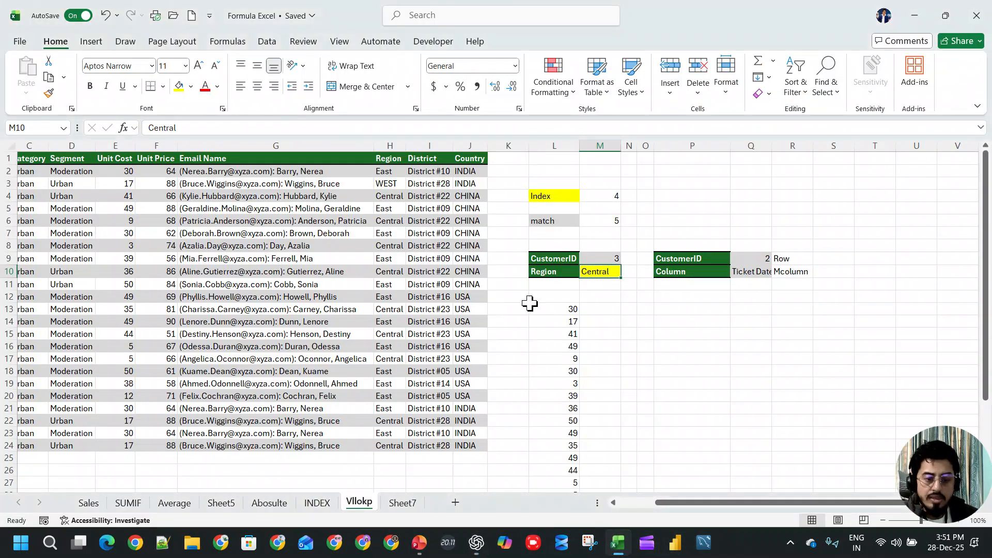
pyautogui.click(413, 500)
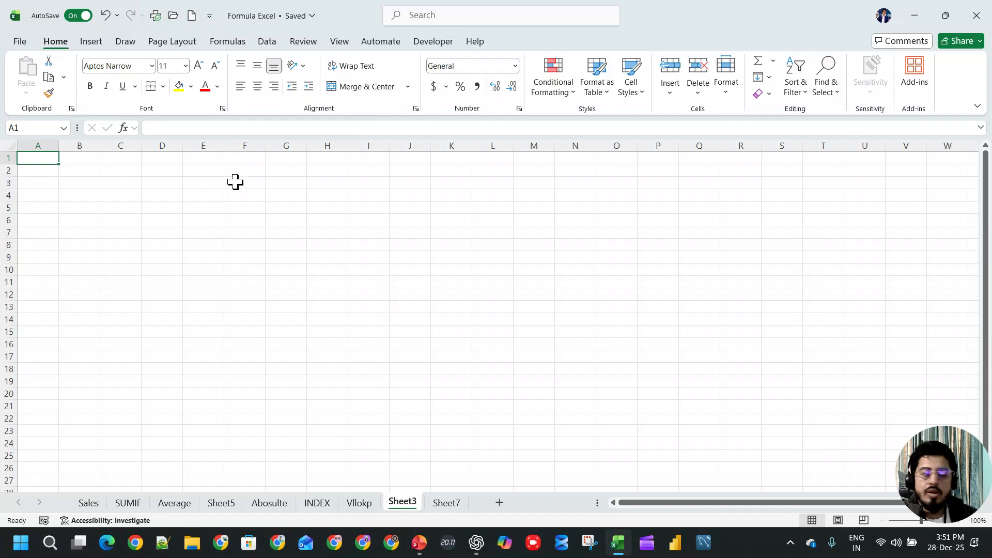
# - Annotate the blank sheet with a freehand table outline, two arrows beside it and two beneath it, all pointing right
pyautogui.click(589, 22)
pyautogui.moveTo(300, 170)
pyautogui.mouseDown()
pyautogui.moveTo(280, 169)
pyautogui.moveTo(146, 248)
pyautogui.moveTo(540, 389)
pyautogui.moveTo(471, 180)
pyautogui.moveTo(219, 180)
pyautogui.mouseUp()
pyautogui.moveTo(514, 173); pyautogui.dragTo(700, 174)
pyautogui.moveTo(680, 162); pyautogui.dragTo(662, 201)
pyautogui.moveTo(587, 240)
pyautogui.mouseDown()
pyautogui.moveTo(746, 240)
pyautogui.moveTo(695, 274)
pyautogui.mouseUp()
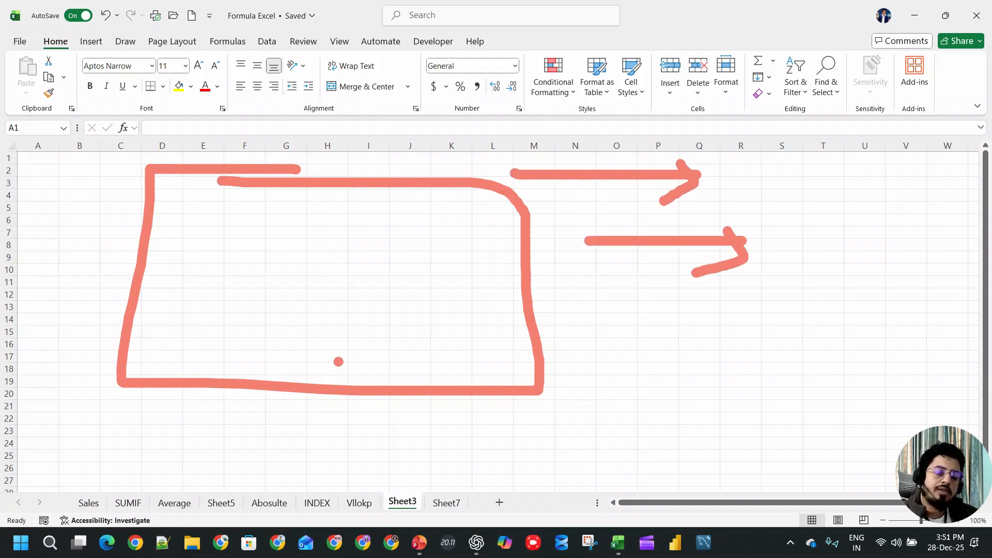
pyautogui.moveTo(95, 405)
pyautogui.mouseDown()
pyautogui.moveTo(339, 416)
pyautogui.moveTo(277, 443)
pyautogui.mouseUp()
pyautogui.moveTo(82, 450); pyautogui.dragTo(341, 454)
pyautogui.moveTo(303, 442)
pyautogui.mouseDown()
pyautogui.moveTo(329, 448)
pyautogui.moveTo(283, 471)
pyautogui.mouseUp()
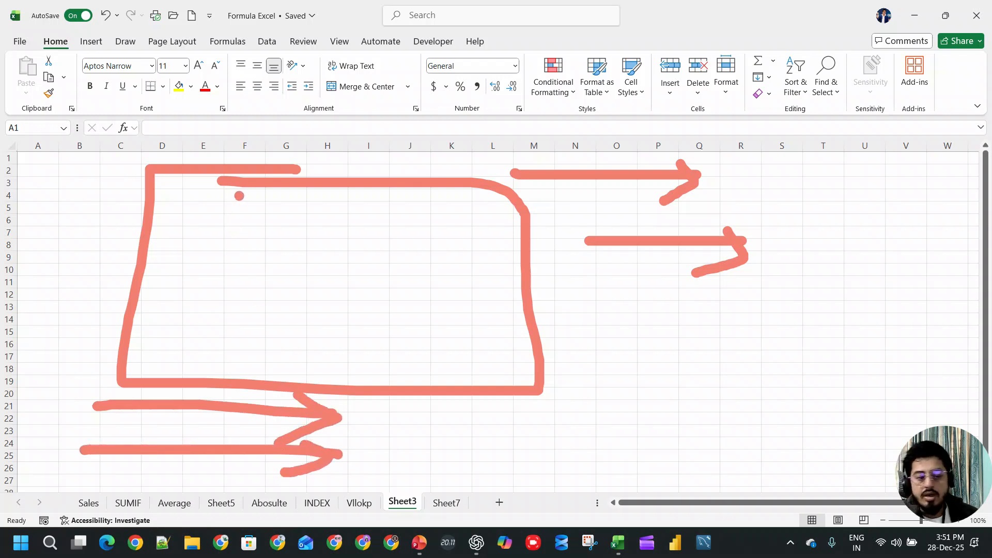
# - Mark an inner lookup column, a header line and rightward lookup arrows in the sketched table, then clear the annotations
pyautogui.moveTo(298, 191)
pyautogui.mouseDown()
pyautogui.moveTo(289, 190)
pyautogui.moveTo(246, 320)
pyautogui.moveTo(336, 363)
pyautogui.moveTo(310, 177)
pyautogui.mouseUp()
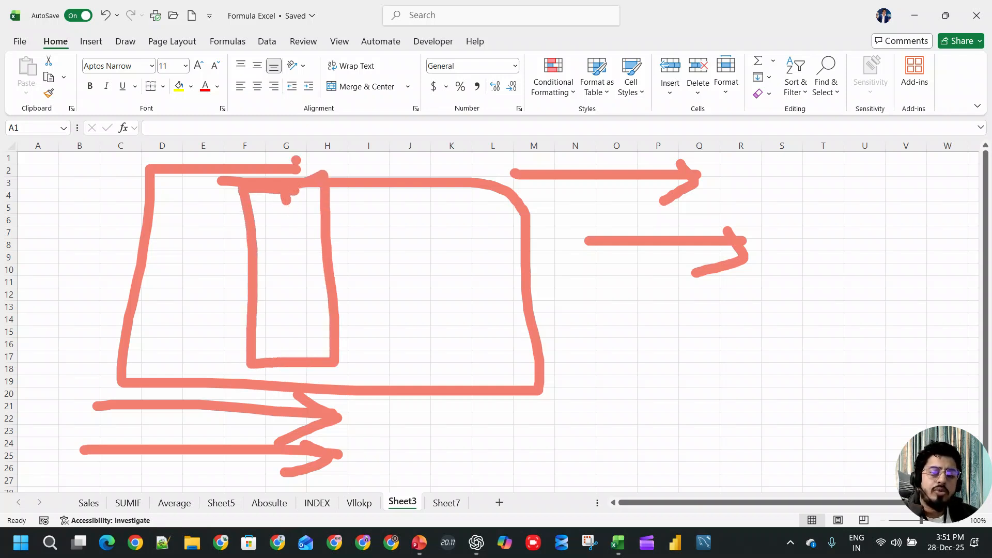
pyautogui.moveTo(300, 164)
pyautogui.mouseDown()
pyautogui.moveTo(473, 155)
pyautogui.moveTo(467, 173)
pyautogui.mouseUp()
pyautogui.moveTo(147, 159); pyautogui.dragTo(483, 152)
pyautogui.moveTo(184, 162); pyautogui.dragTo(422, 157)
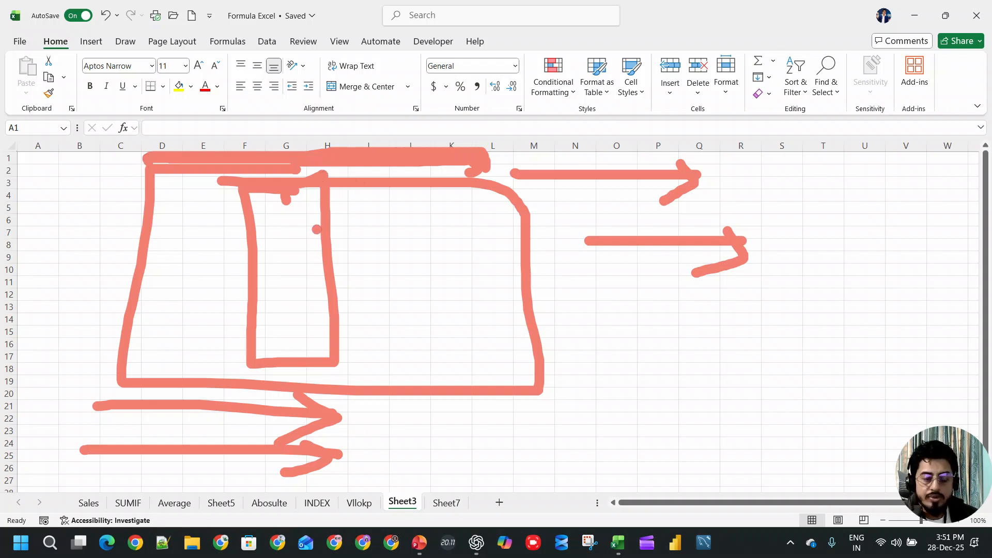
pyautogui.moveTo(288, 224)
pyautogui.mouseDown()
pyautogui.moveTo(468, 225)
pyautogui.moveTo(426, 248)
pyautogui.mouseUp()
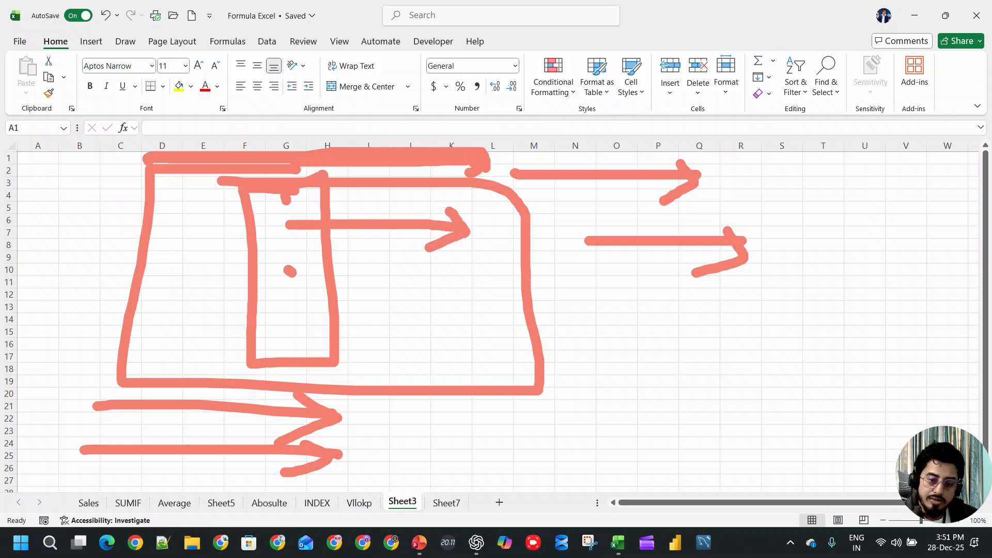
pyautogui.moveTo(290, 271)
pyautogui.mouseDown()
pyautogui.moveTo(290, 286)
pyautogui.moveTo(418, 277)
pyautogui.moveTo(425, 287)
pyautogui.moveTo(430, 255)
pyautogui.moveTo(460, 295)
pyautogui.mouseUp()
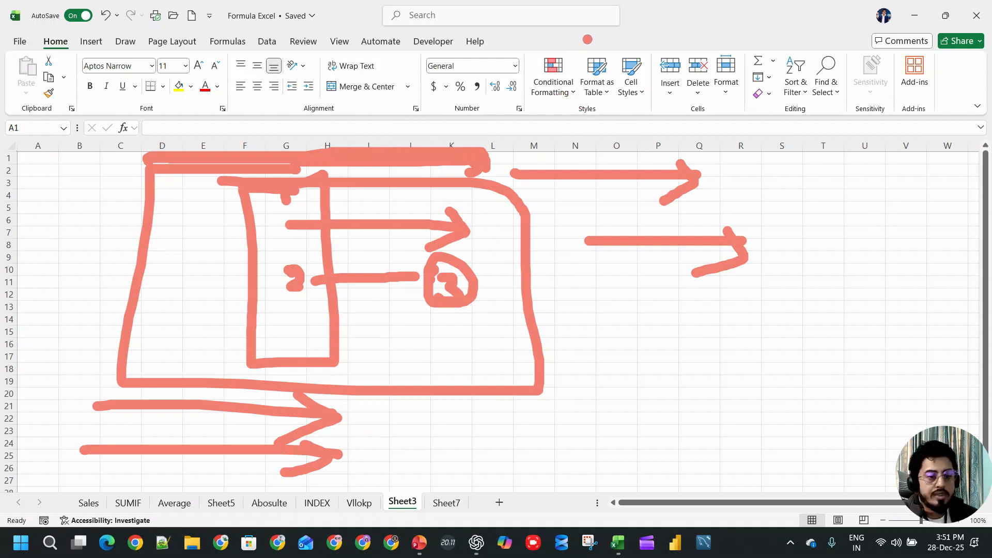
pyautogui.click(950, 392)
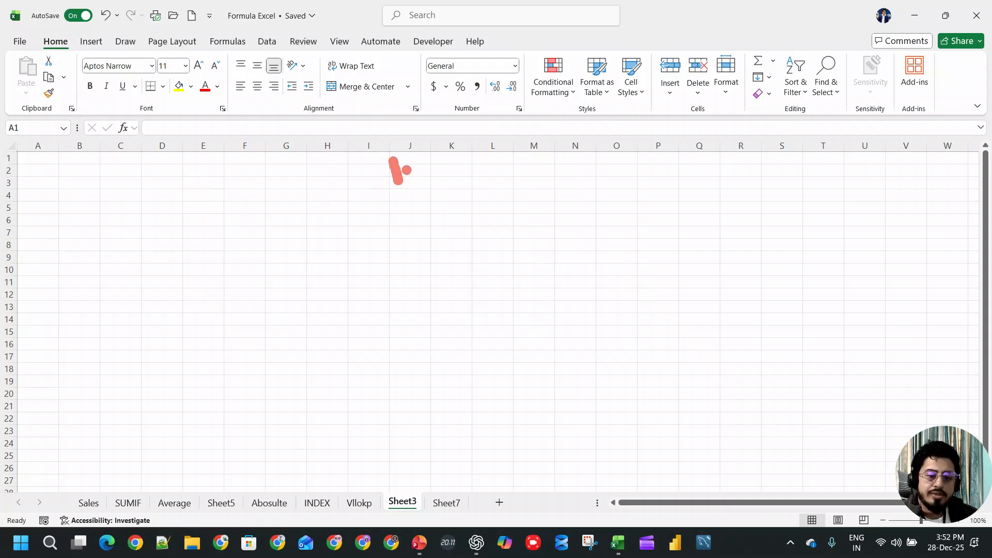
# - Sketch a new table outline with "ID" inside and arcs stepping across its upper edge, then stop annotating
pyautogui.moveTo(413, 165); pyautogui.dragTo(408, 181)
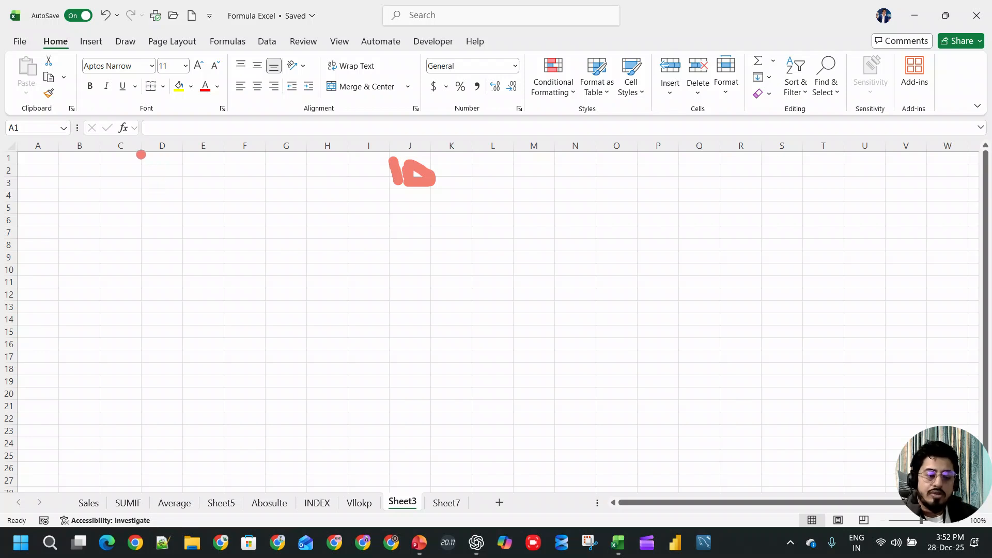
pyautogui.moveTo(141, 154)
pyautogui.mouseDown()
pyautogui.moveTo(144, 429)
pyautogui.moveTo(589, 420)
pyautogui.moveTo(572, 161)
pyautogui.moveTo(174, 149)
pyautogui.moveTo(148, 162)
pyautogui.mouseUp()
pyautogui.moveTo(235, 144)
pyautogui.mouseDown()
pyautogui.moveTo(248, 122)
pyautogui.moveTo(340, 124)
pyautogui.moveTo(401, 145)
pyautogui.moveTo(565, 150)
pyautogui.mouseUp()
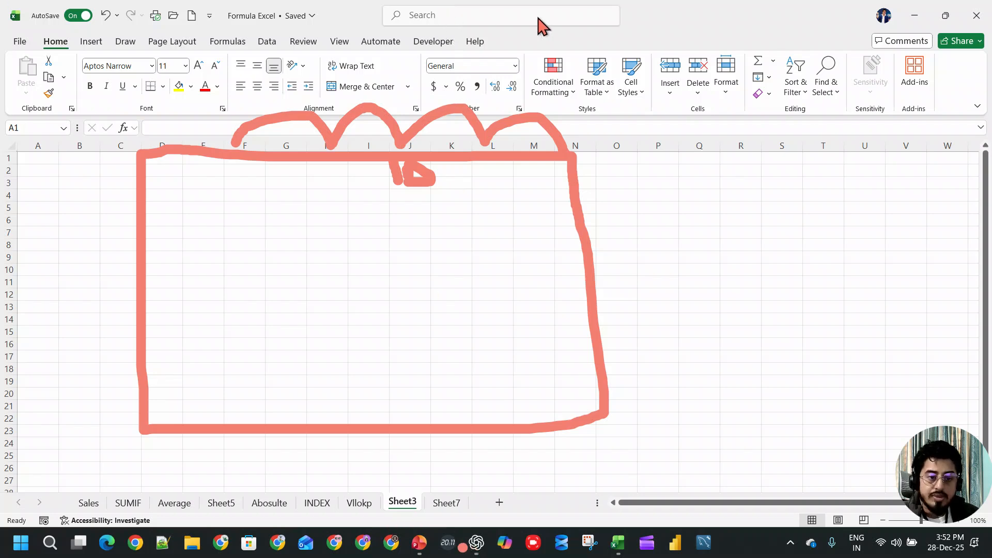
pyautogui.click(599, 20)
# - Switch to ChatGPT and review the VLOOKUP syntax, parameter meanings, examples and common errors
pyautogui.click(476, 543)
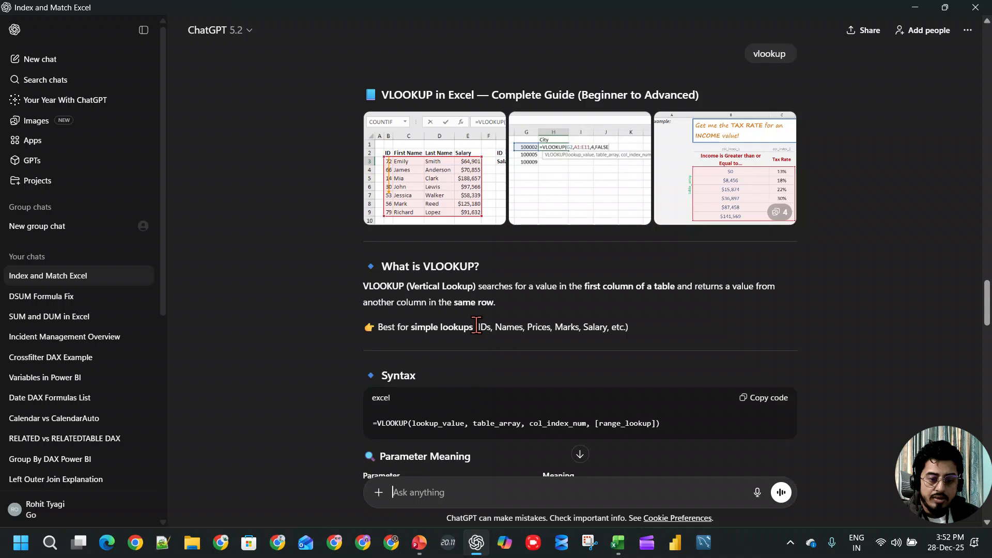
pyautogui.scroll(-1, 418, 337)
pyautogui.scroll(-3, 615, 261)
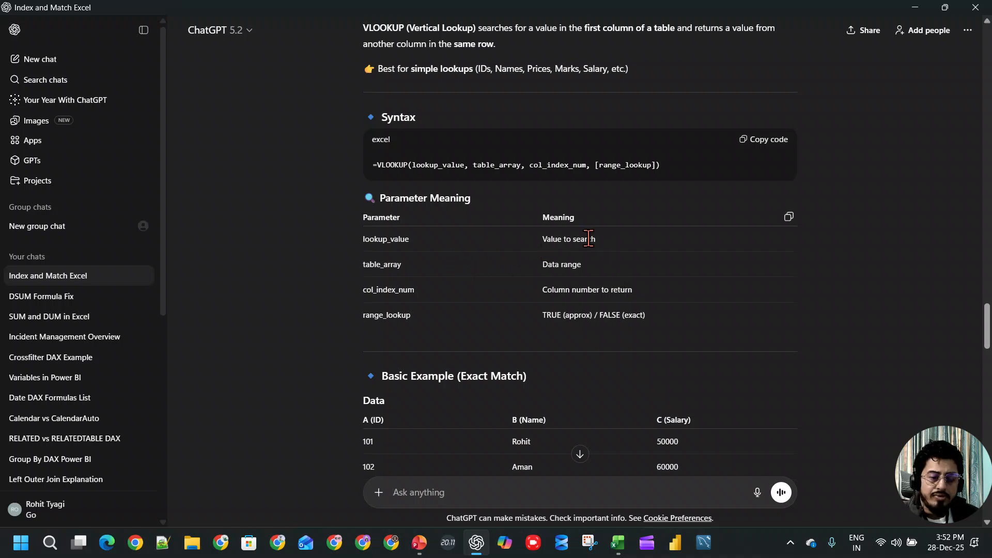
pyautogui.scroll(-4, 589, 256)
pyautogui.scroll(-7, 588, 256)
pyautogui.scroll(-2, 585, 275)
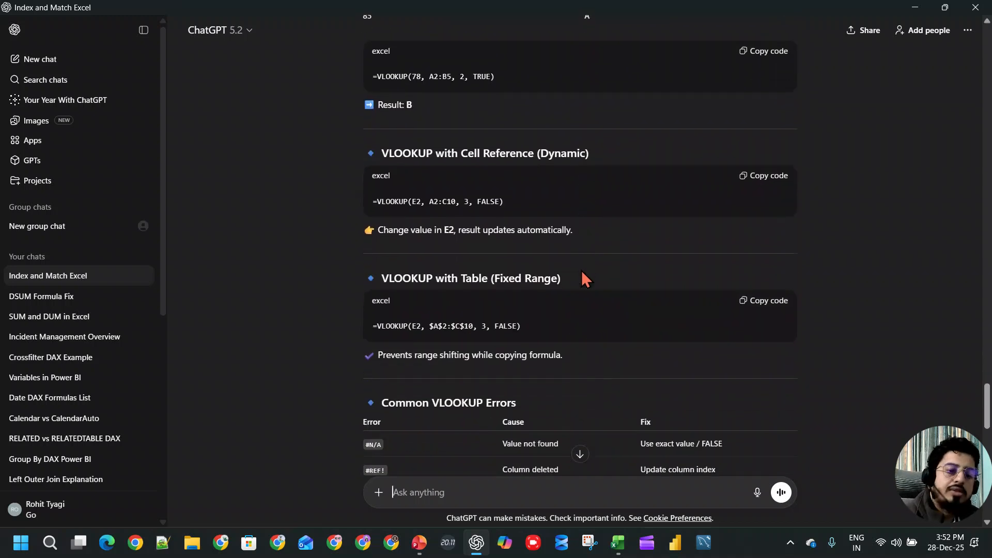
pyautogui.scroll(-2, 578, 293)
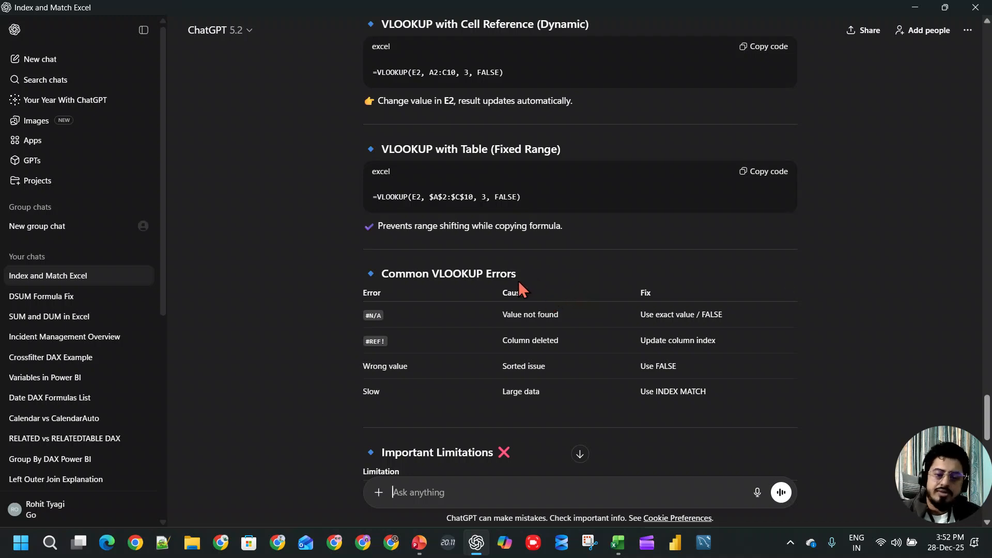
# - Read the VLOOKUP limitations, highlighting the entries on leftmost lookup value, column insertion and looking left
pyautogui.scroll(-5, 517, 328)
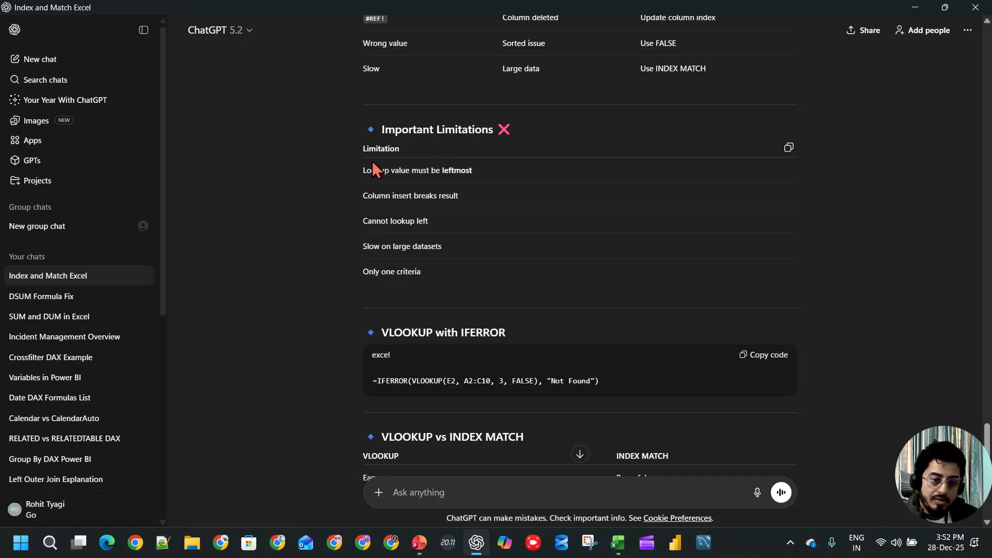
pyautogui.moveTo(365, 173)
pyautogui.mouseDown()
pyautogui.moveTo(479, 172)
pyautogui.moveTo(343, 173)
pyautogui.moveTo(369, 176)
pyautogui.mouseUp()
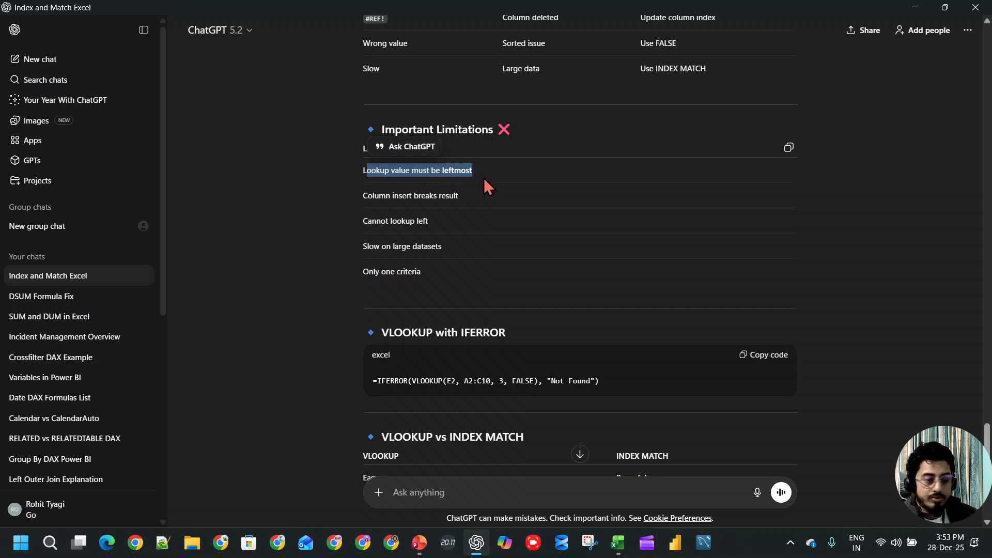
pyautogui.moveTo(368, 195); pyautogui.dragTo(474, 198)
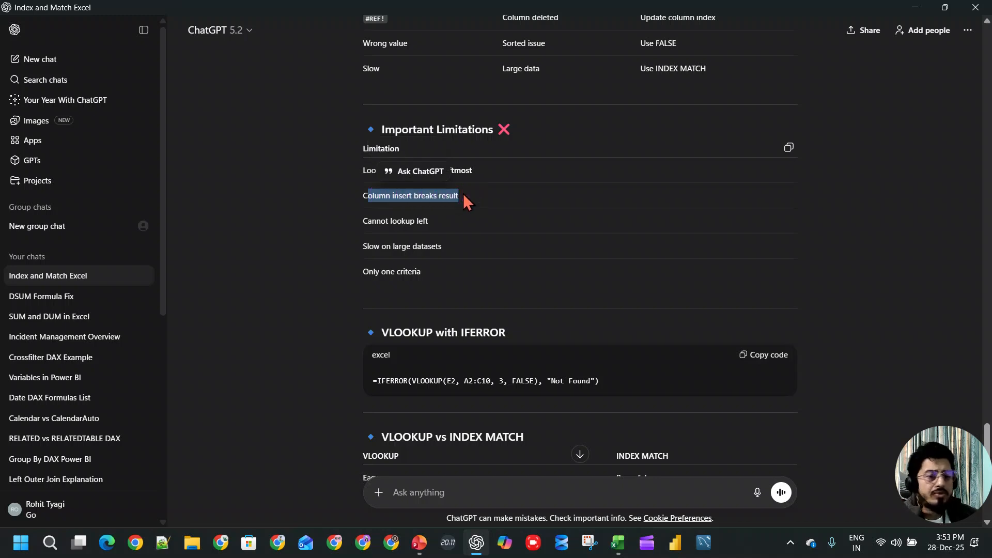
pyautogui.moveTo(432, 224); pyautogui.dragTo(345, 222)
pyautogui.click(445, 215)
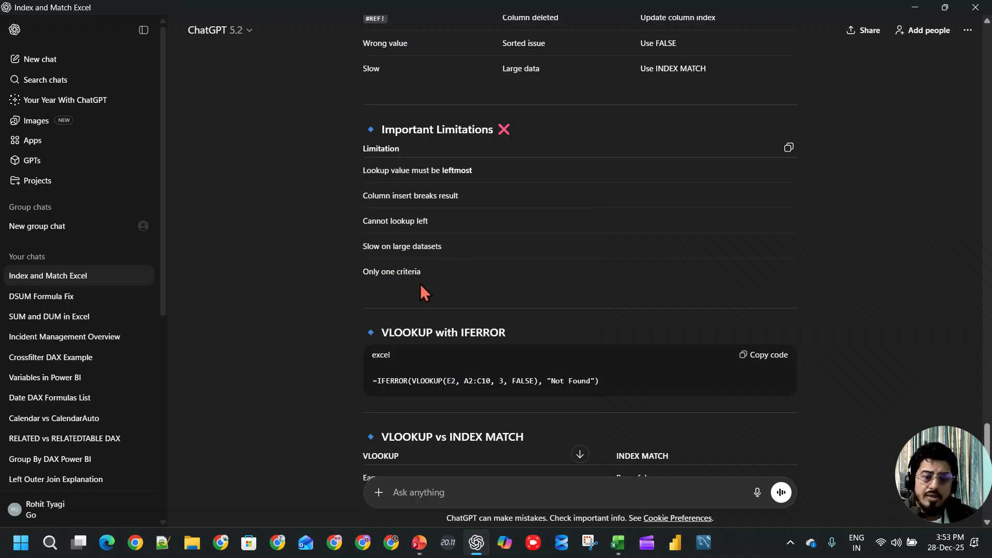
# - Examine the IFERROR example, the VLOOKUP versus INDEX MATCH comparison and the advice on when to use VLOOKUP
pyautogui.scroll(-3, 416, 274)
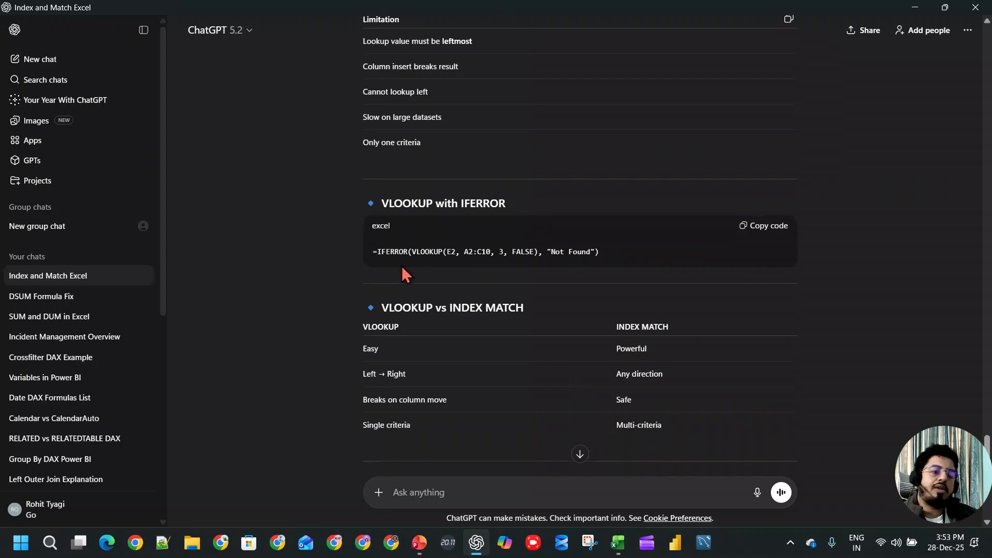
pyautogui.scroll(-3, 469, 235)
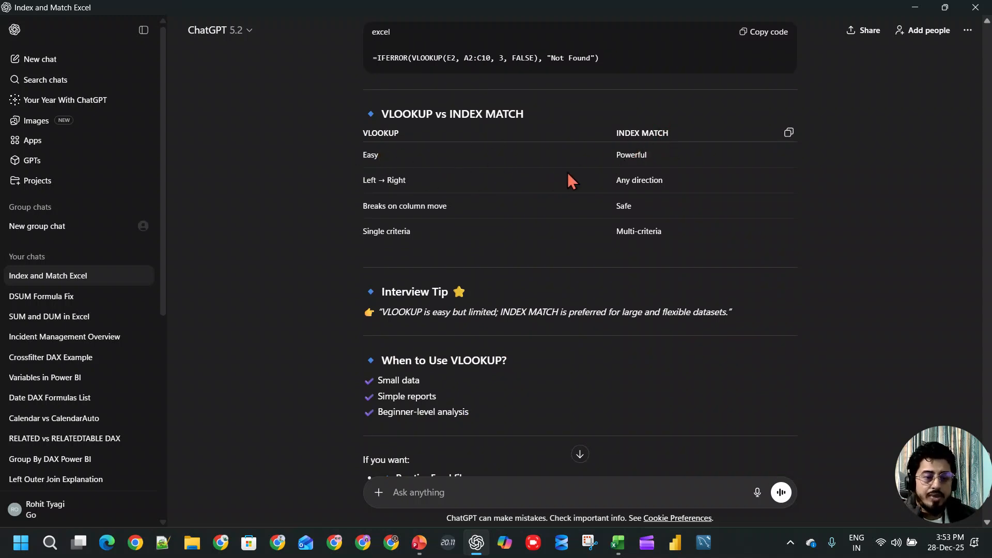
pyautogui.moveTo(624, 179); pyautogui.dragTo(674, 183)
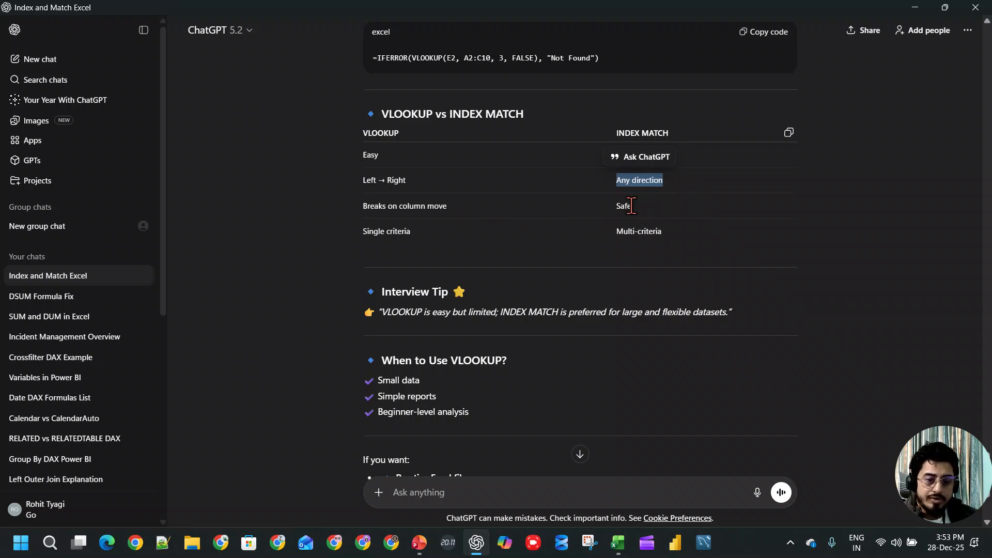
pyautogui.scroll(-1, 674, 249)
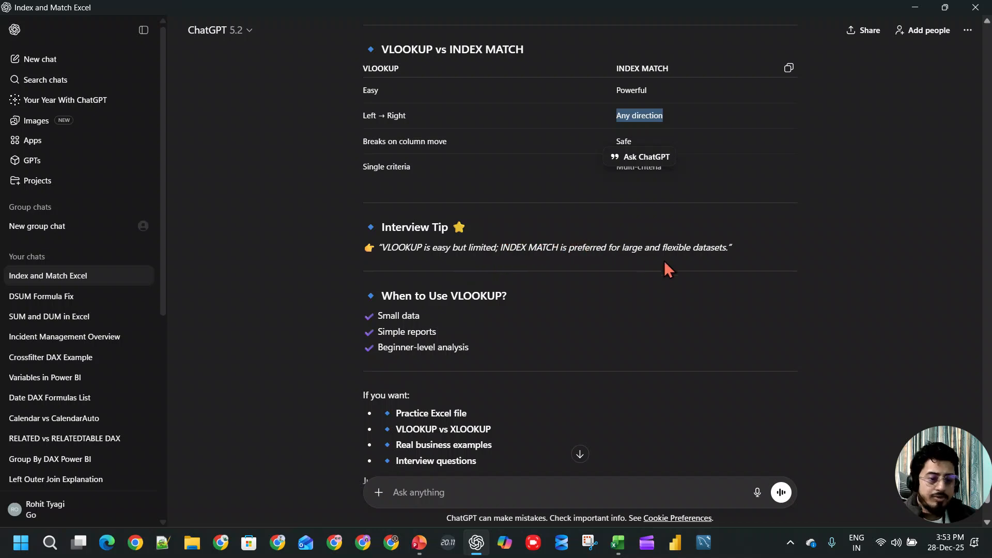
pyautogui.scroll(-2, 679, 268)
pyautogui.scroll(11, 677, 275)
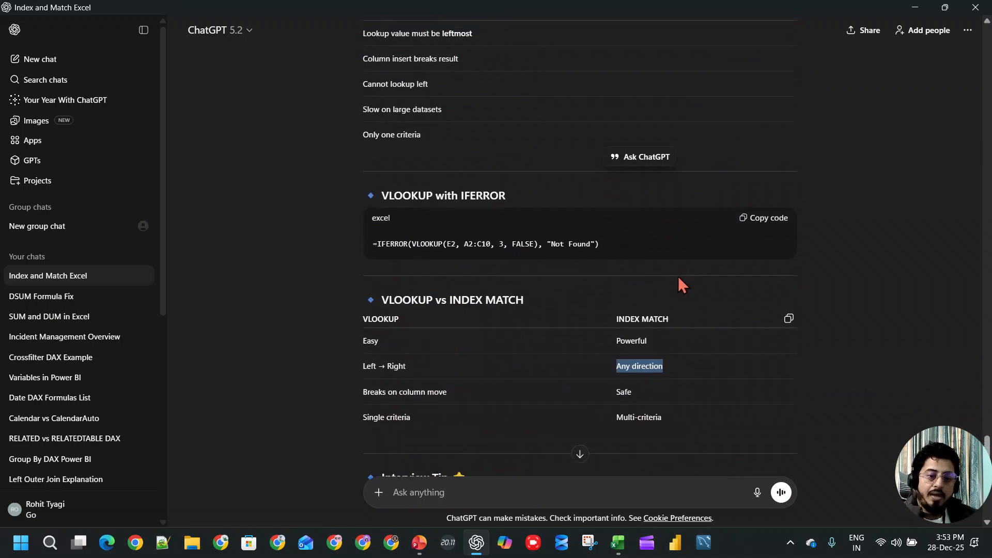
# - Back in Excel, copy the CustomerID and Email Name columns from the Vllokp sheet into Sheet3 starting at A1
pyautogui.click(919, 7)
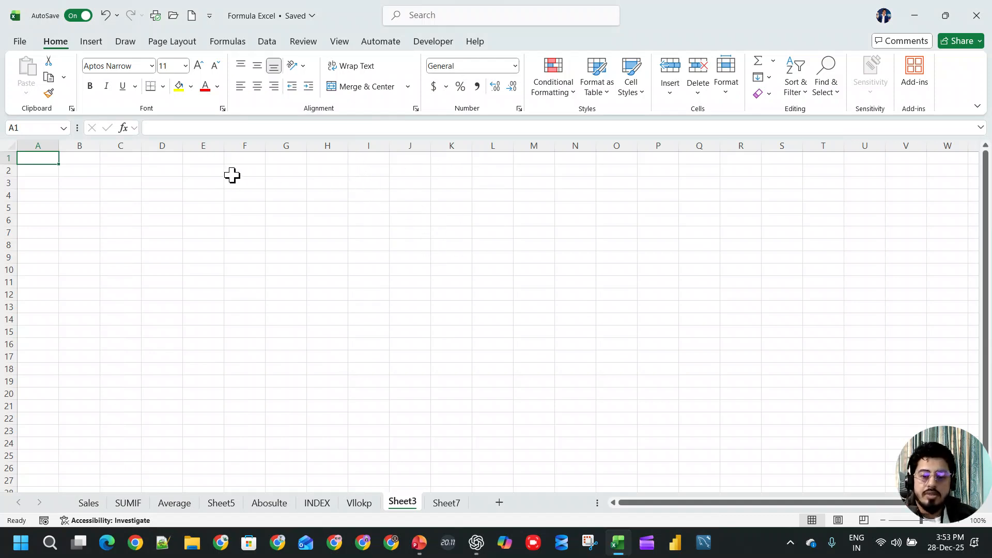
pyautogui.click(353, 502)
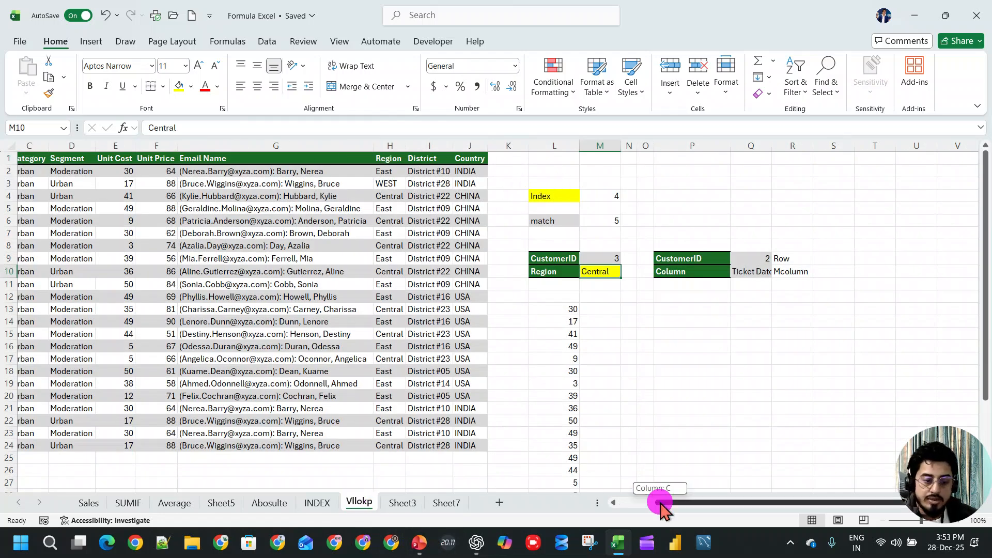
pyautogui.moveTo(659, 505); pyautogui.dragTo(594, 505)
pyautogui.click(88, 146)
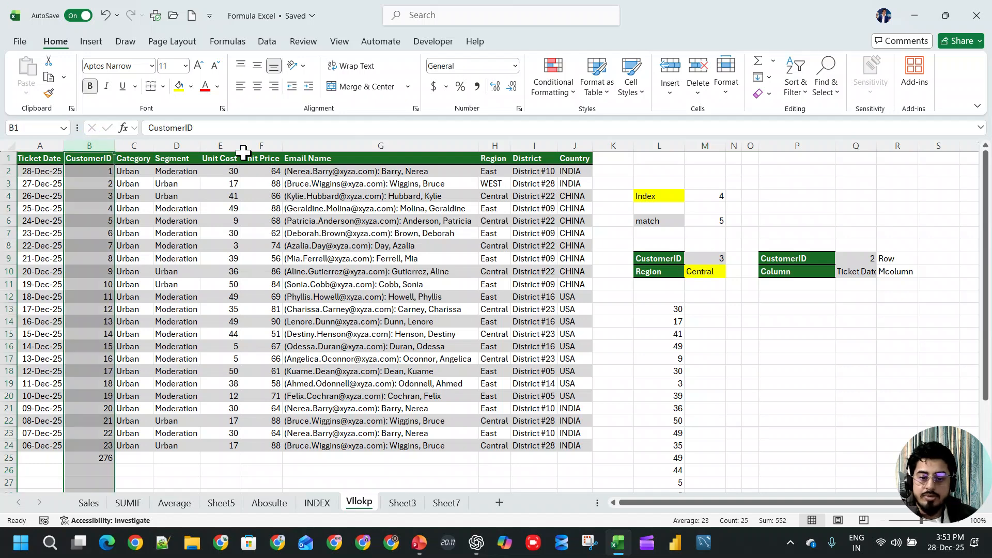
pyautogui.keyDown('ctrl'); pyautogui.click(324, 145); pyautogui.keyUp('ctrl')
pyautogui.hotkey('ctrl', 'c')
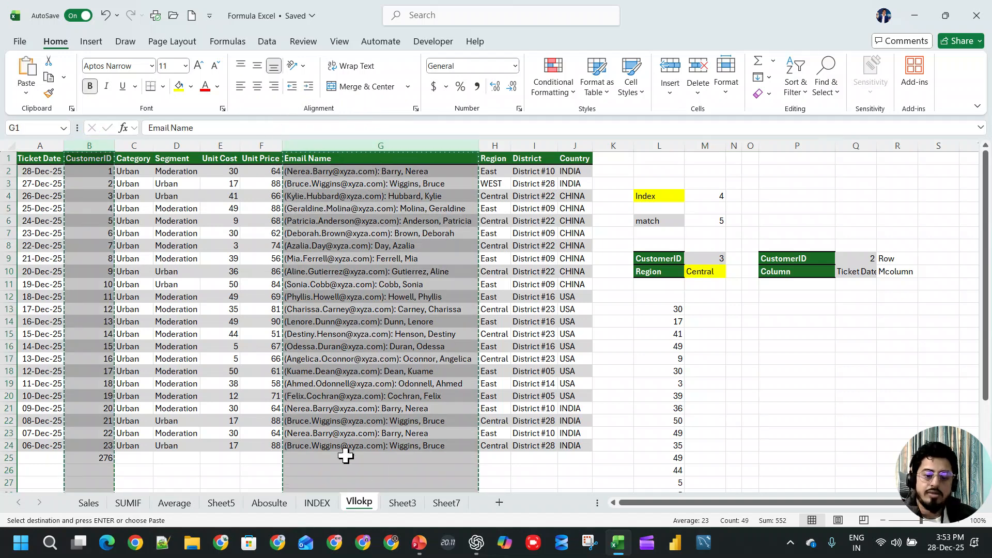
pyautogui.click(413, 505)
pyautogui.hotkey('ctrl', 'v')
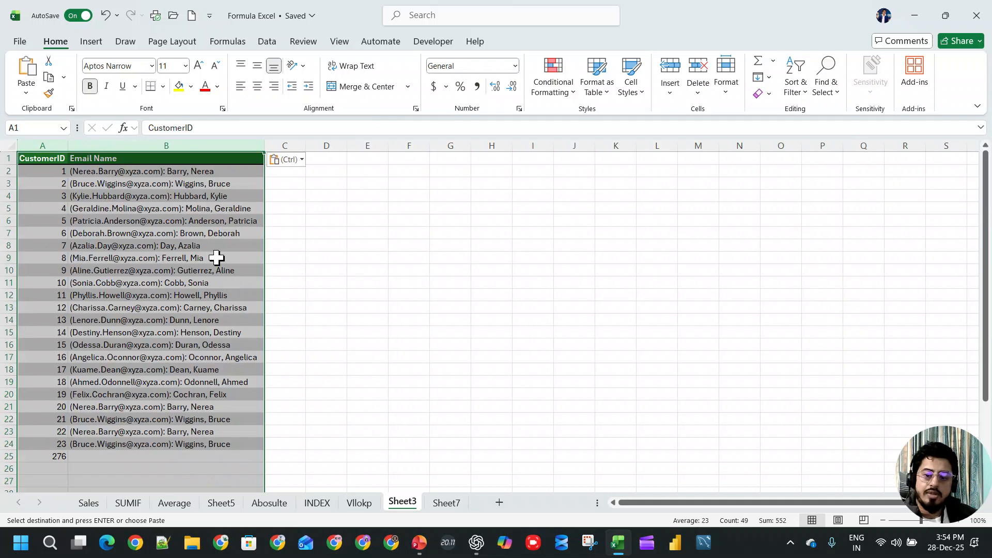
# - Clear all Email Name entries below the header in B2:B24 of Sheet3
pyautogui.click(197, 171)
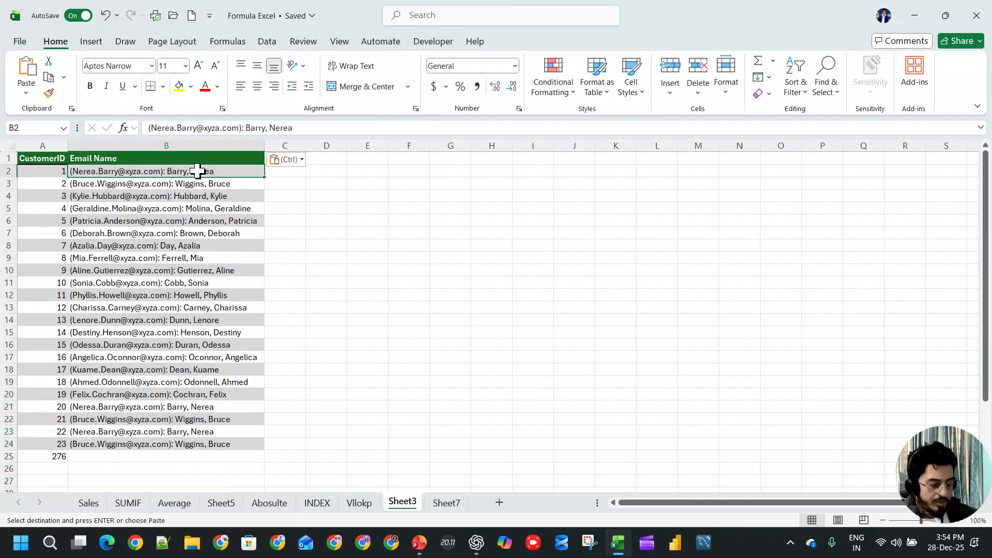
pyautogui.hotkey('ctrl', 'shift', 'Down')
pyautogui.press('Delete')
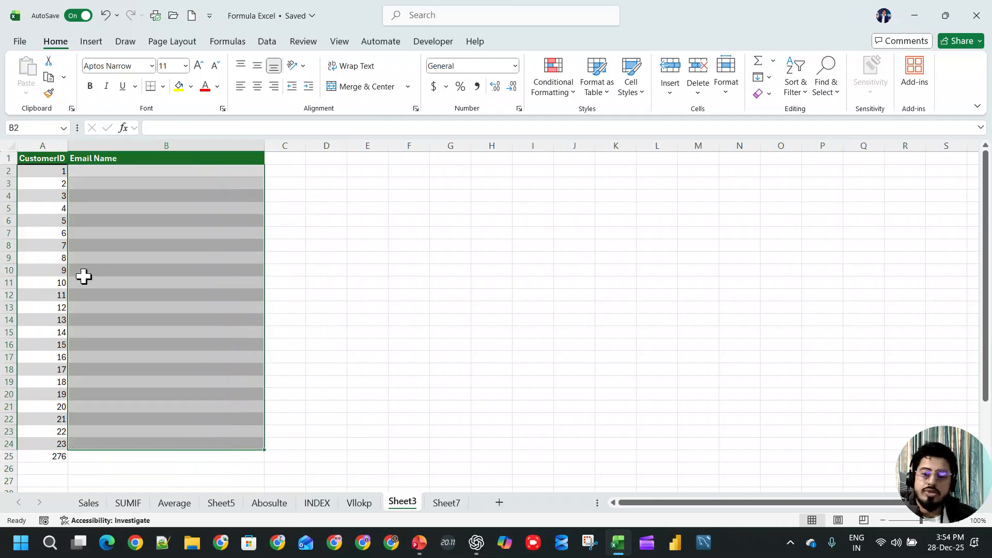
# - Delete the total beneath the CustomerID list in cell A25
pyautogui.click(50, 332)
pyautogui.press('F2')
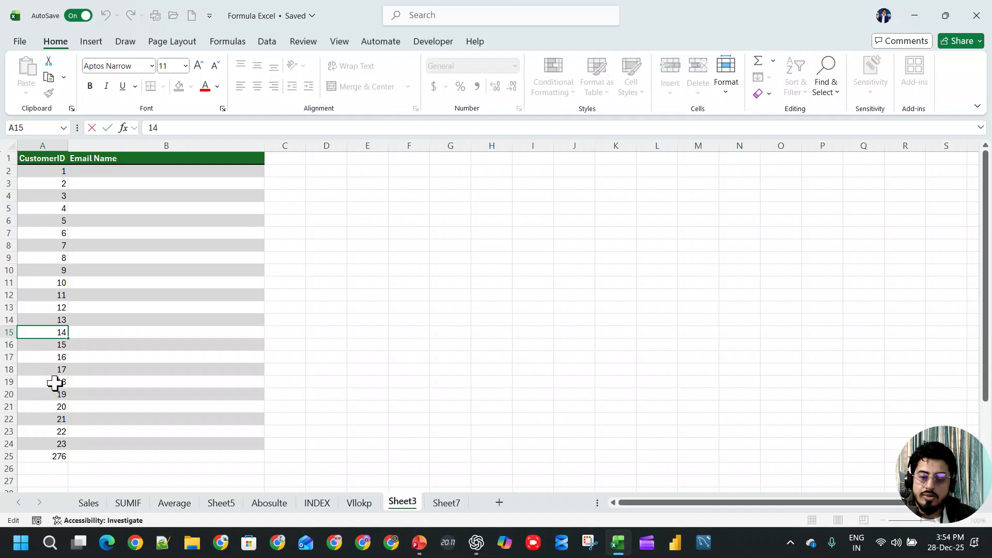
pyautogui.click(55, 457)
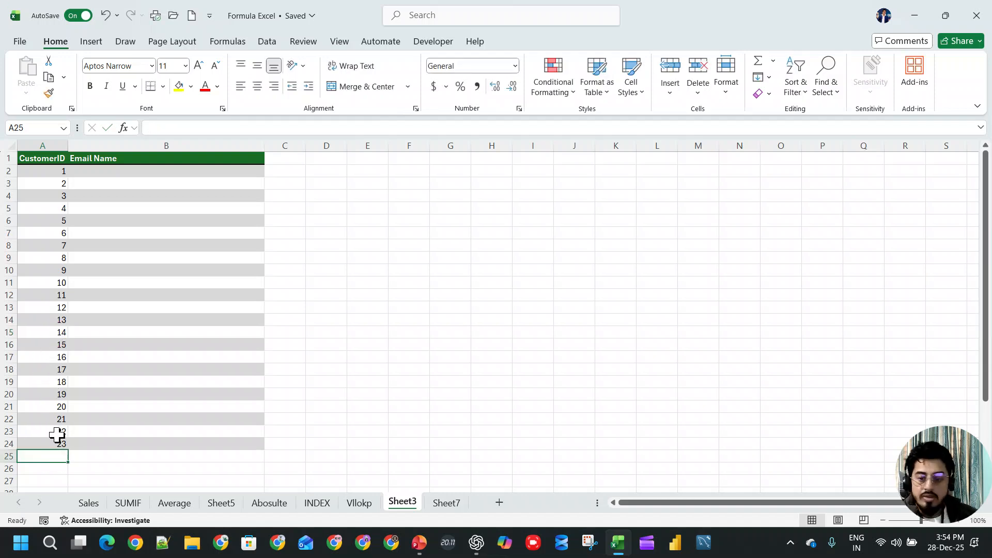
# - Copy the first twelve CustomerIDs in A2:A13 of Sheet3 to a temporary list starting at F2
pyautogui.moveTo(57, 175); pyautogui.dragTo(52, 307)
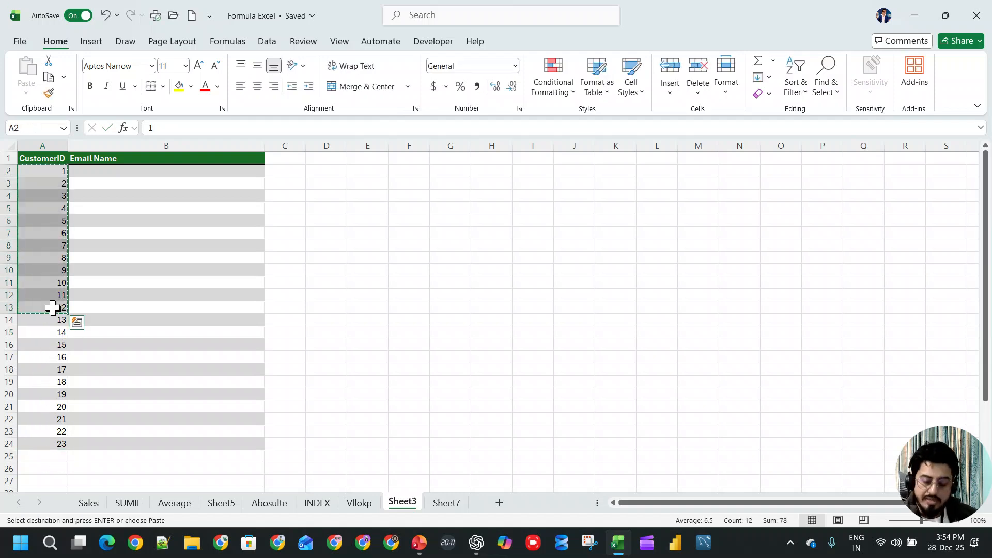
pyautogui.click(392, 170)
pyautogui.hotkey('ctrl', 'v')
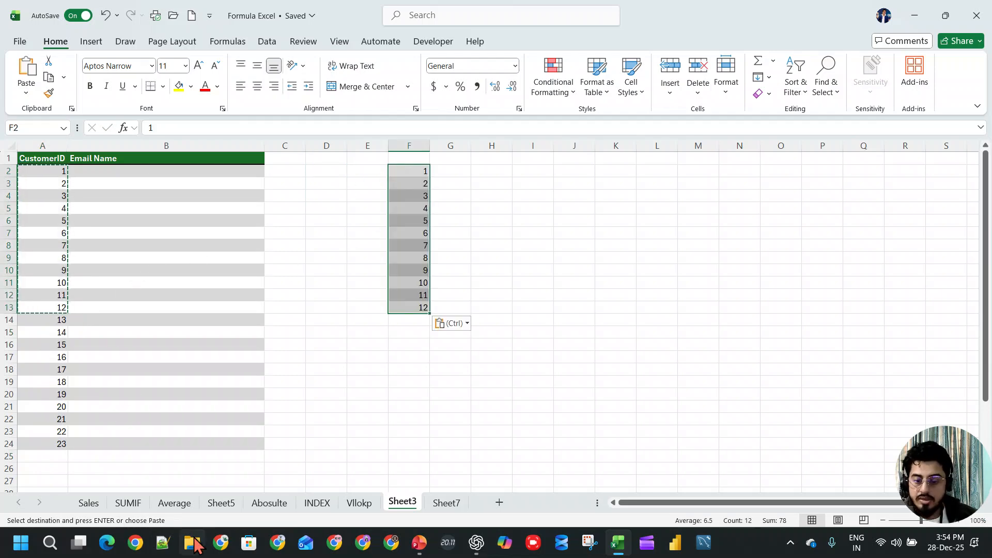
pyautogui.click(359, 503)
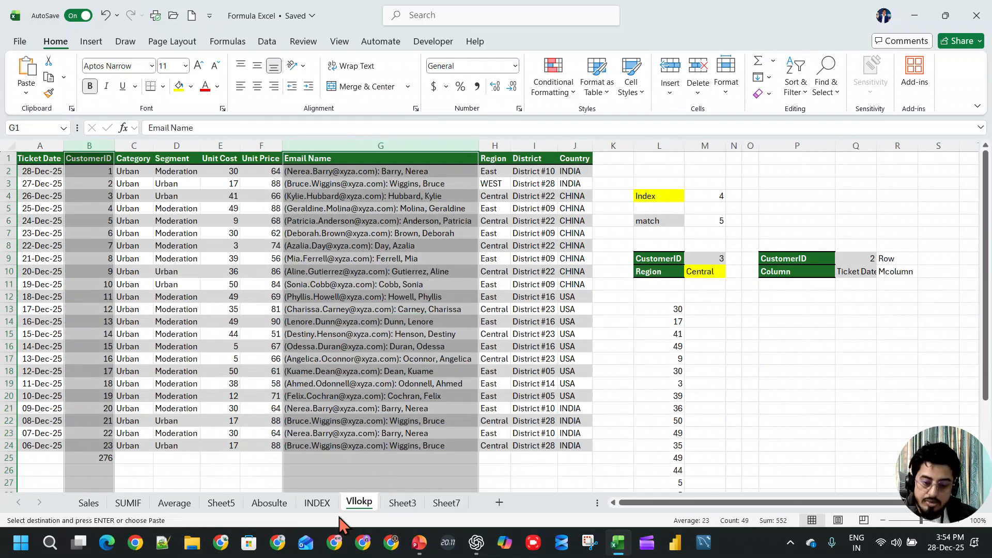
pyautogui.click(402, 502)
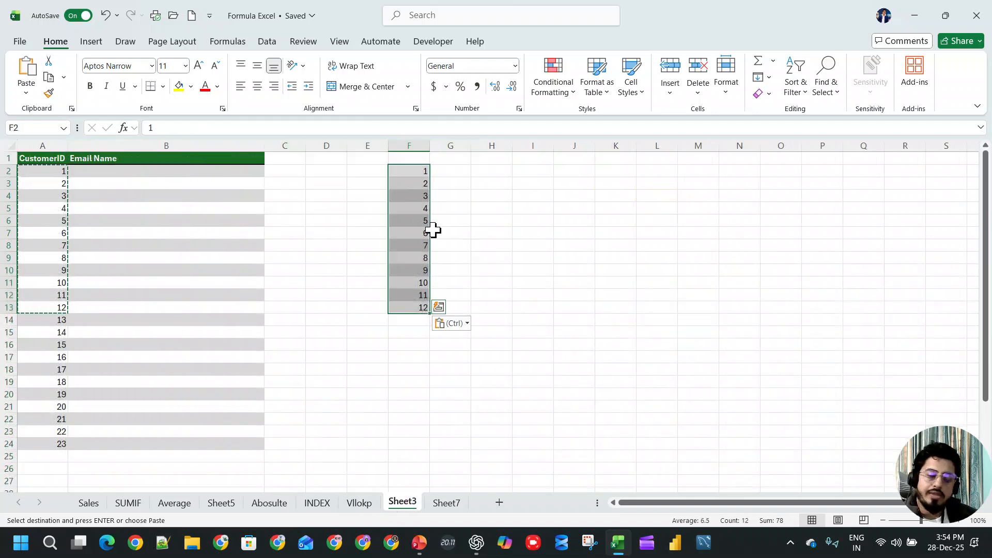
# - Copy the remaining CustomerIDs in A14:A24 over the start of the list at A2
pyautogui.press('ctrl')
pyautogui.press('ctrl')
pyautogui.moveTo(55, 323); pyautogui.dragTo(47, 439)
pyautogui.hotkey('ctrl', 'c')
pyautogui.click(44, 173)
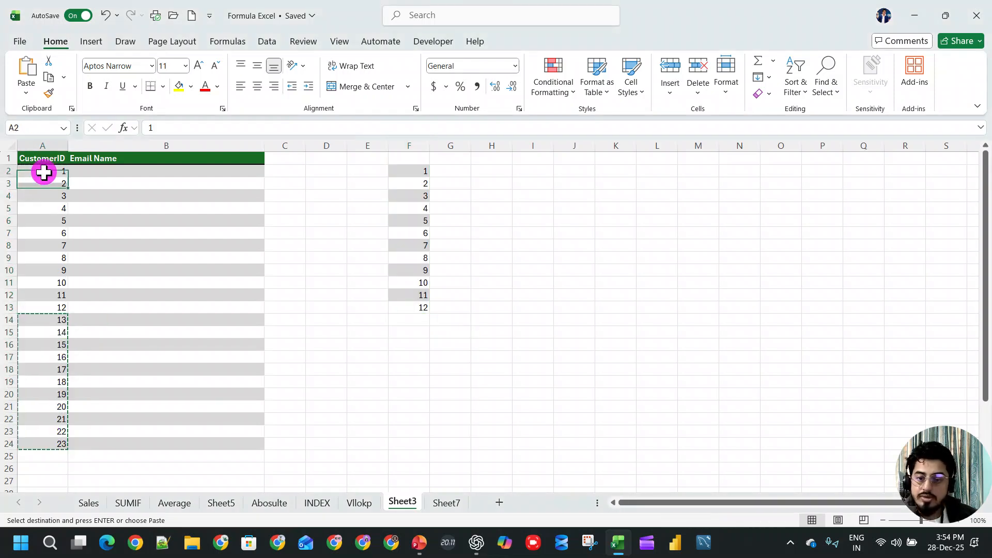
pyautogui.hotkey('ctrl', 'v')
# - Copy the temporary list in F2:F13 back into the CustomerID column starting at A14
pyautogui.moveTo(407, 172); pyautogui.dragTo(412, 309)
pyautogui.hotkey('ctrl', 'c')
pyautogui.click(64, 323)
pyautogui.hotkey('ctrl', 'v')
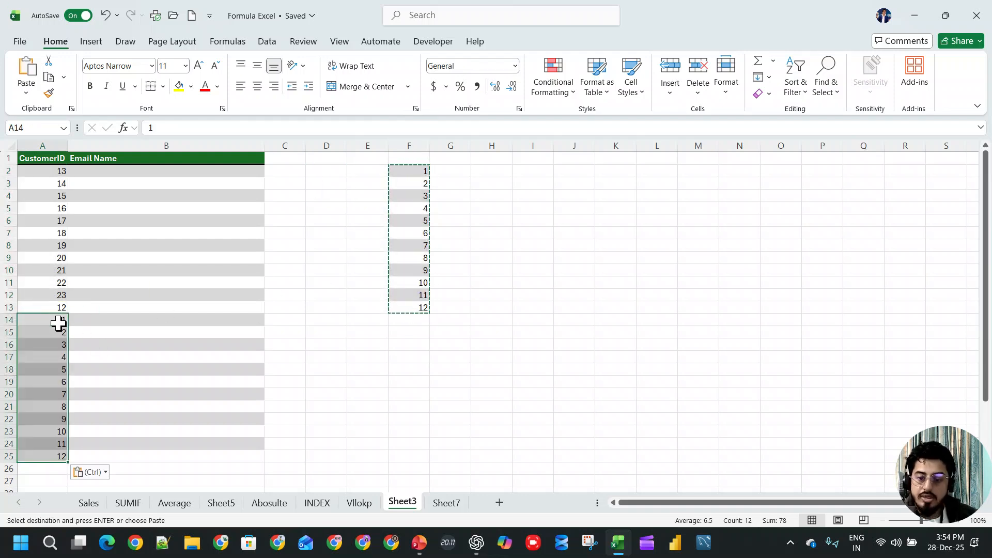
# - Swap the CustomerIDs in A17 and A25, and clear the temporary list from columns F to N
pyautogui.click(44, 355)
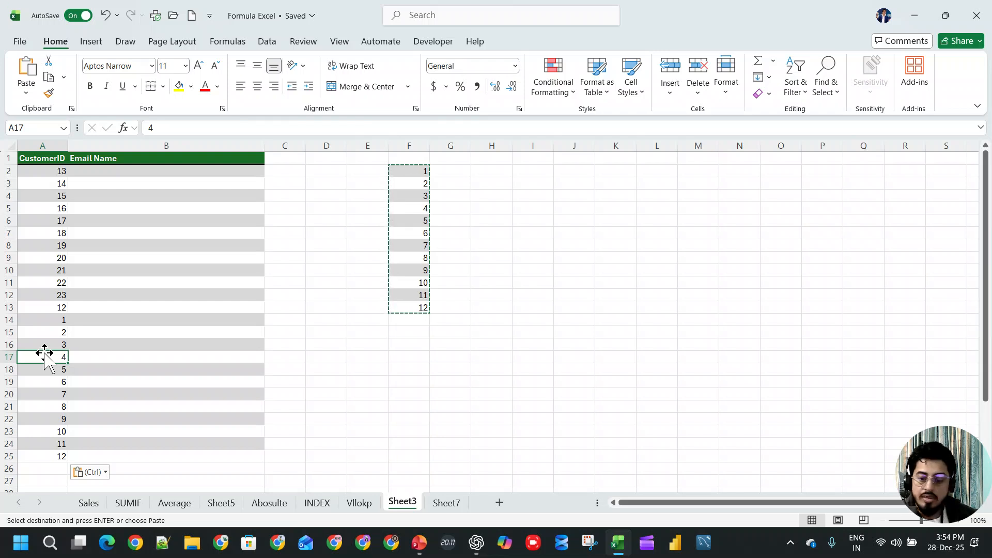
pyautogui.write('12')
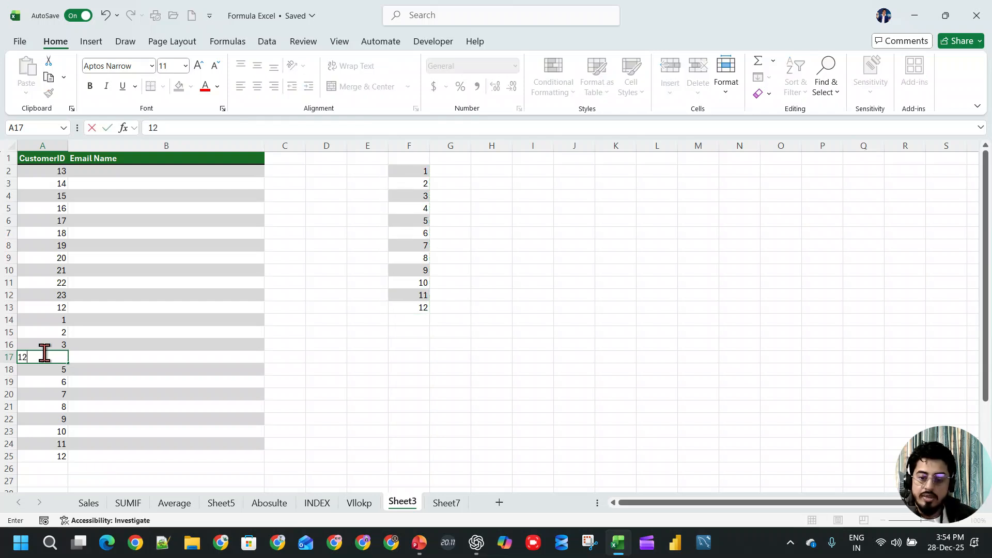
pyautogui.click(54, 457)
pyautogui.write('4')
pyautogui.press('Return')
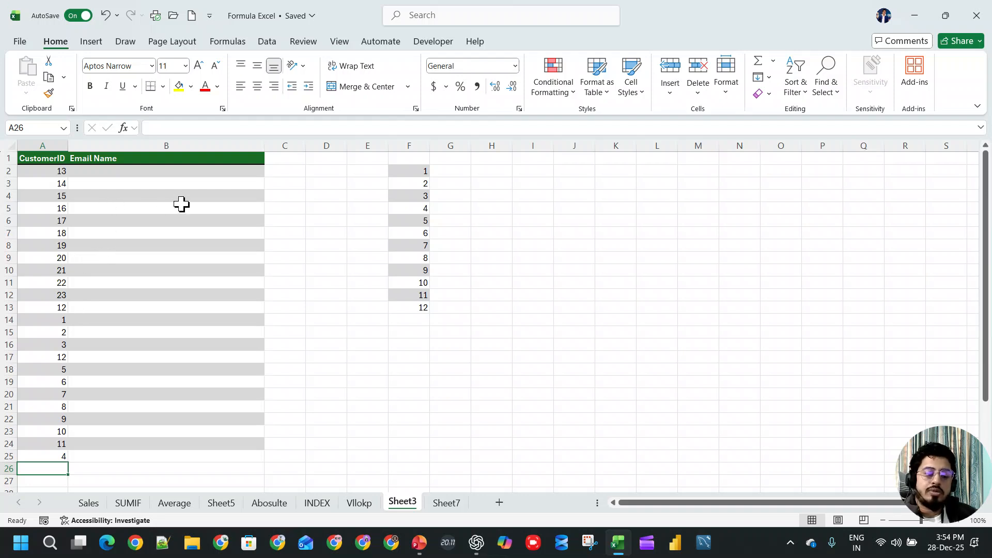
pyautogui.moveTo(408, 145); pyautogui.dragTo(739, 145)
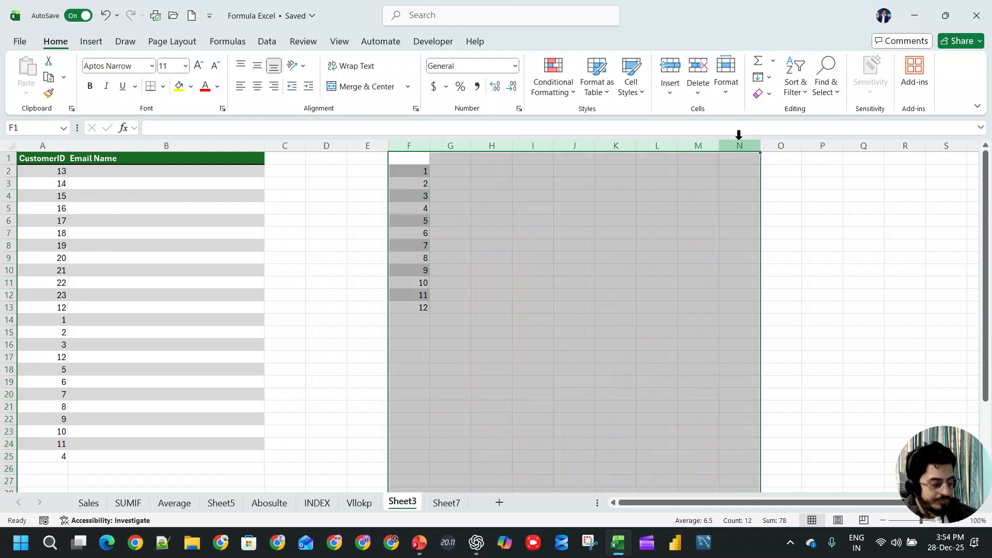
pyautogui.press('Delete')
# - Enter =VLOOKUP(A2,Vllokp!B1:G24,6,0) in B2 to look up the Email Name, and fill it down to B25
pyautogui.click(221, 172)
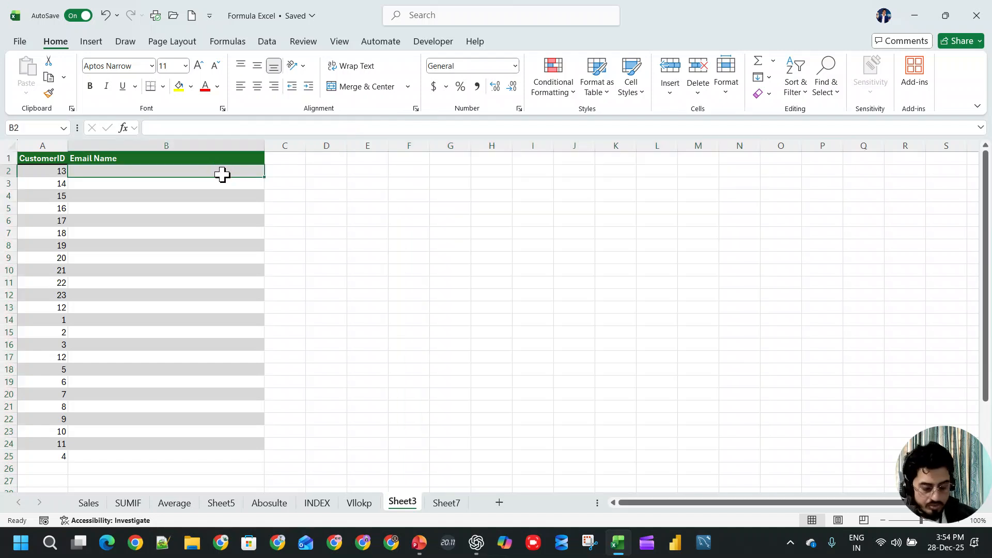
pyautogui.write('=vlo')
pyautogui.press('Tab')
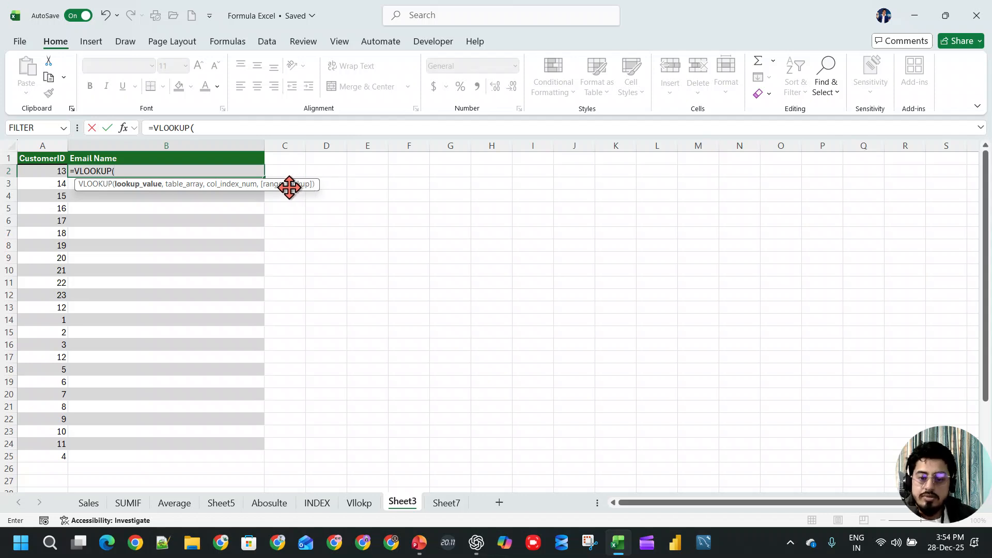
pyautogui.click(45, 172)
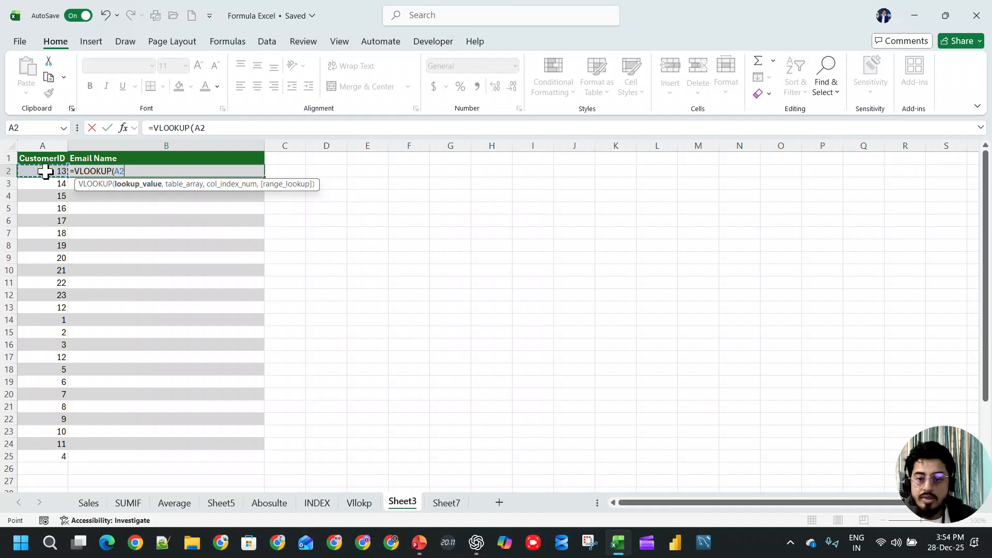
pyautogui.write(',')
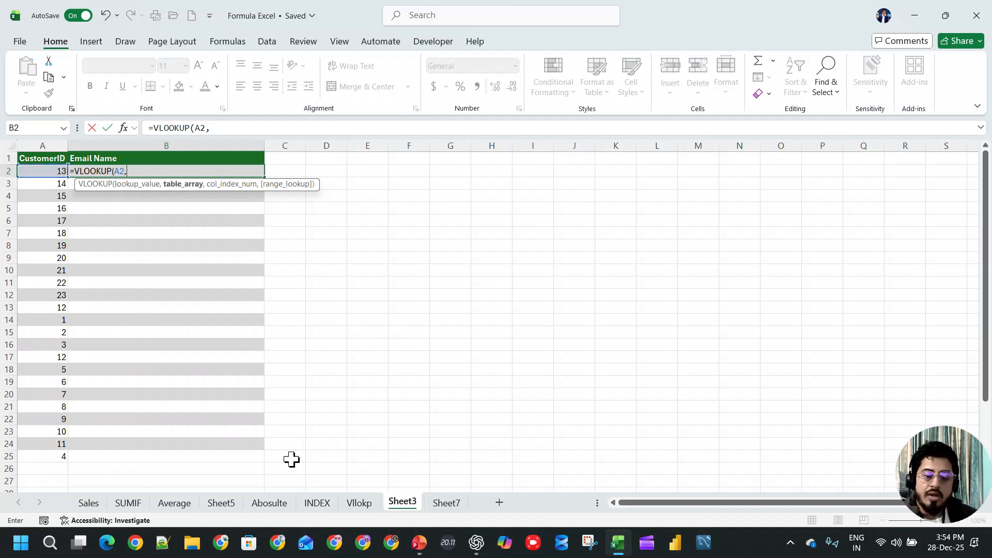
pyautogui.click(359, 503)
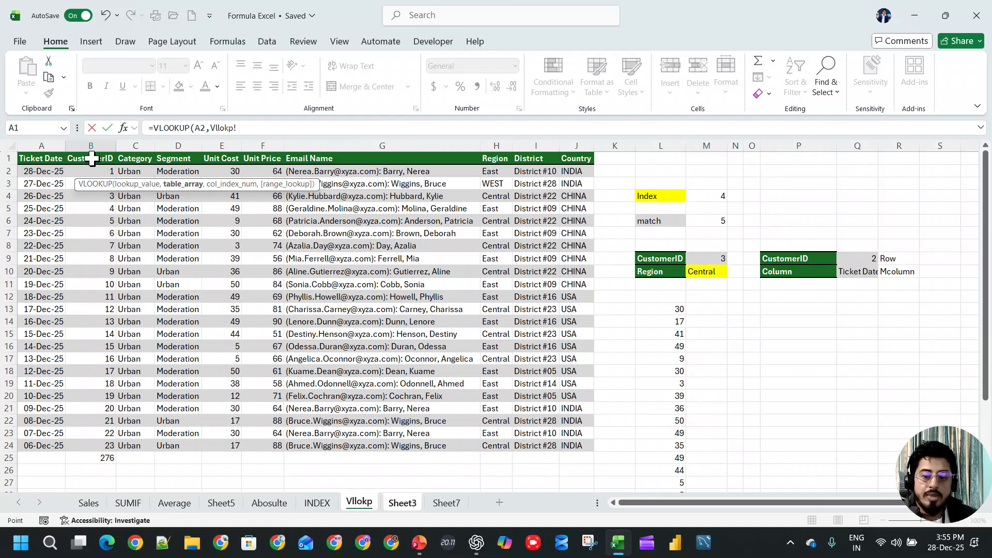
pyautogui.moveTo(89, 158); pyautogui.dragTo(567, 447)
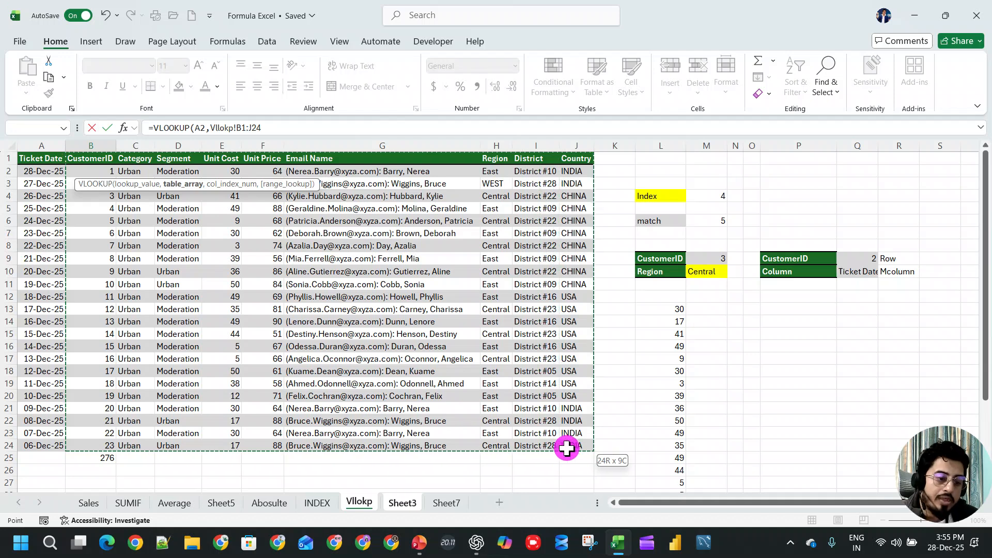
pyautogui.moveTo(566, 447); pyautogui.dragTo(472, 446)
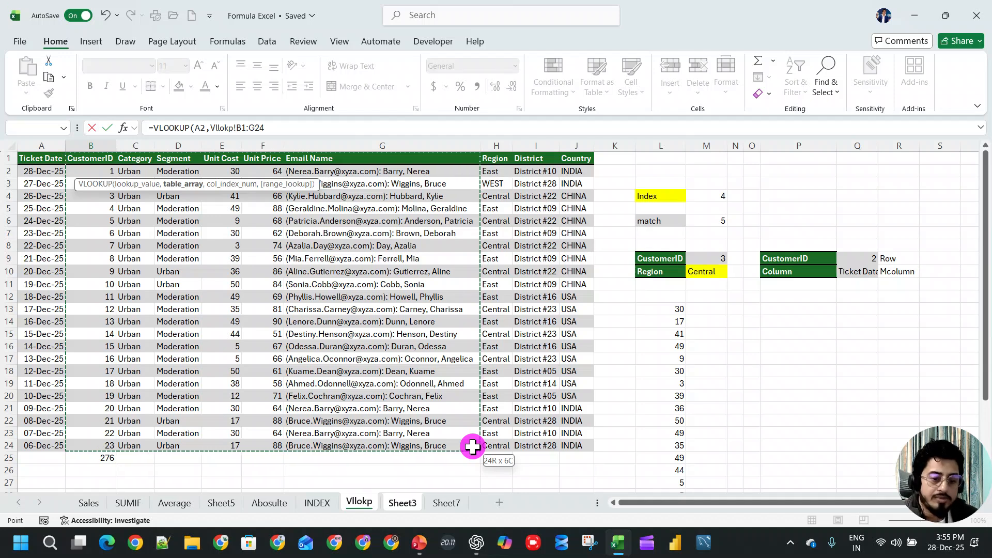
pyautogui.write(',')
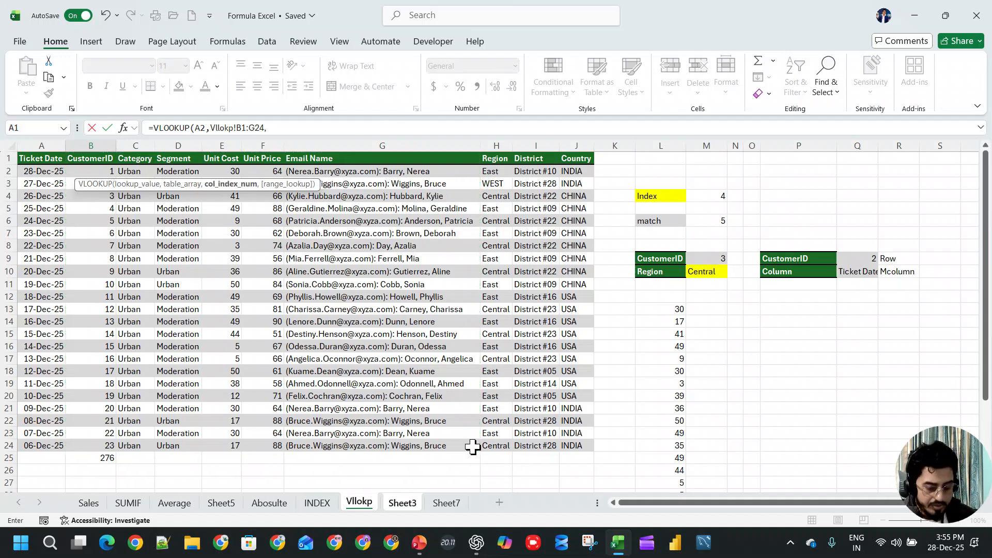
pyautogui.write('6,0')
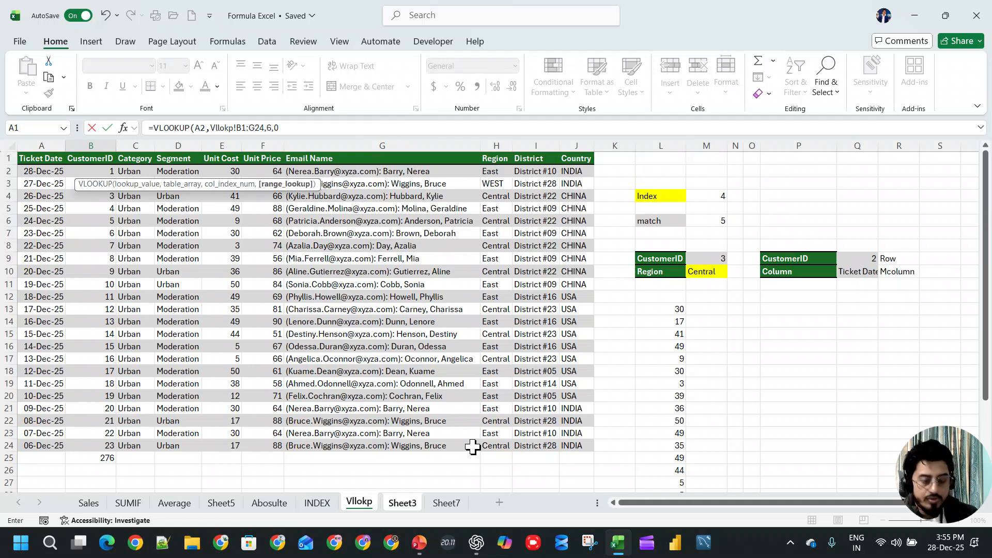
pyautogui.press('Return')
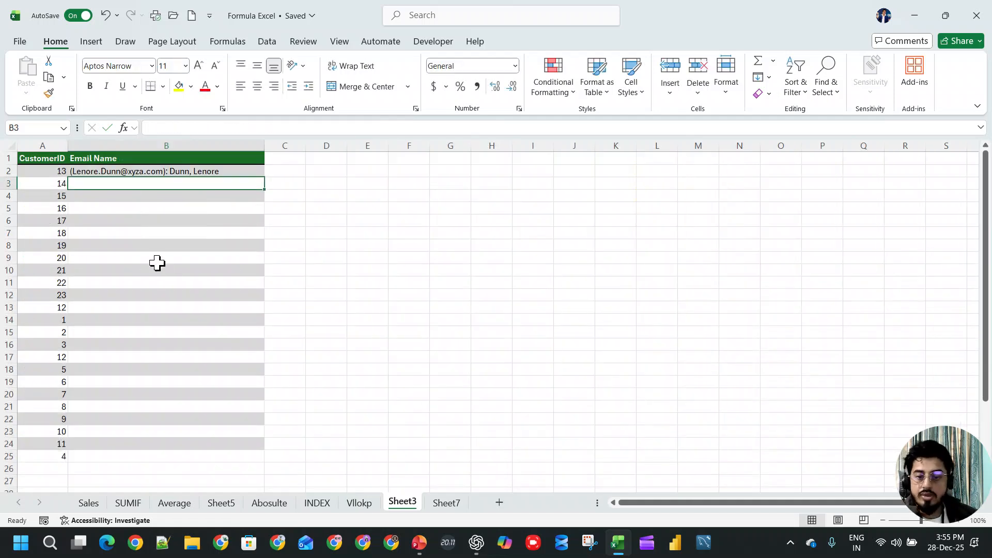
pyautogui.click(234, 168)
pyautogui.doubleClick(264, 177)
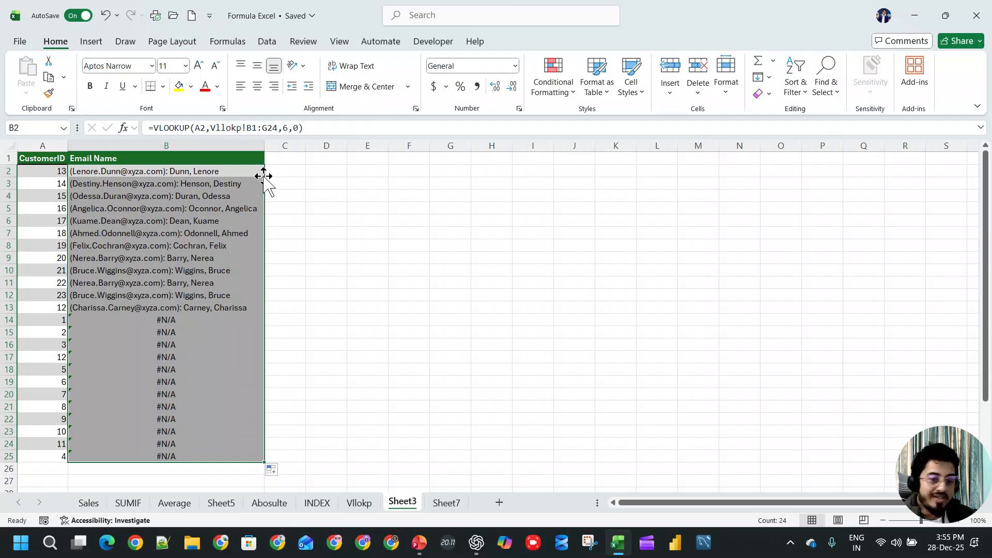
# - Make the lookup range in B2 absolute as Vllokp!$B$1:$G$24 and refill the formula down to B25
pyautogui.click(233, 169)
pyautogui.moveTo(245, 128); pyautogui.dragTo(278, 122)
pyautogui.press('F4')
pyautogui.press('Return')
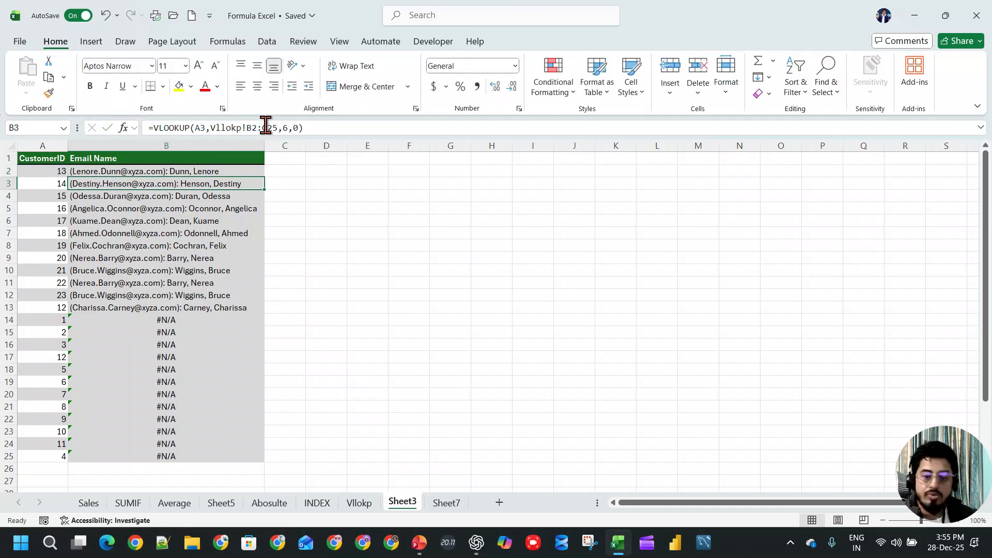
pyautogui.click(257, 170)
pyautogui.doubleClick(263, 177)
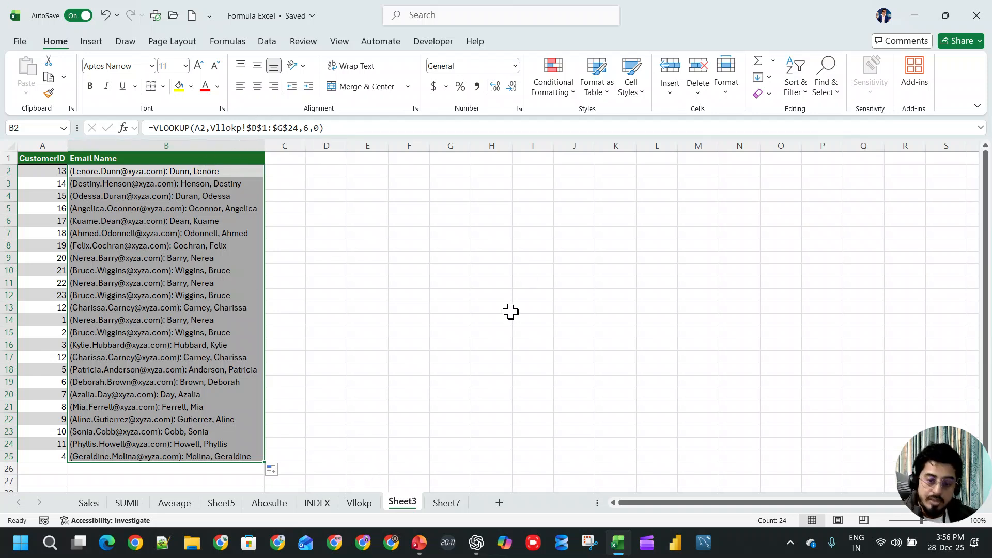
# - Copy Sheet3's CustomerID column into column S of the Vllokp sheet
pyautogui.click(54, 146)
pyautogui.hotkey('ctrl', 'c')
pyautogui.click(357, 503)
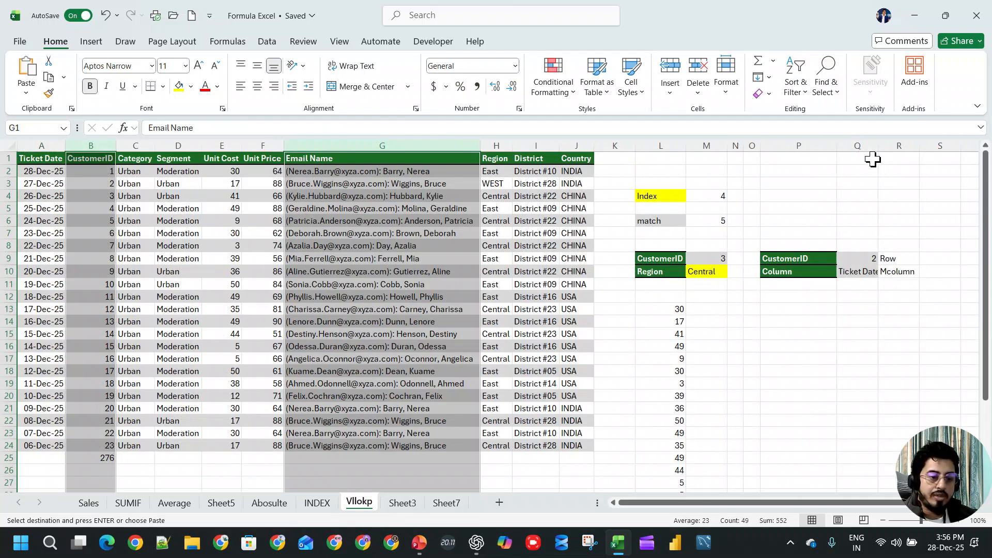
pyautogui.click(929, 160)
pyautogui.moveTo(822, 503); pyautogui.dragTo(873, 504)
pyautogui.hotkey('ctrl', 'v')
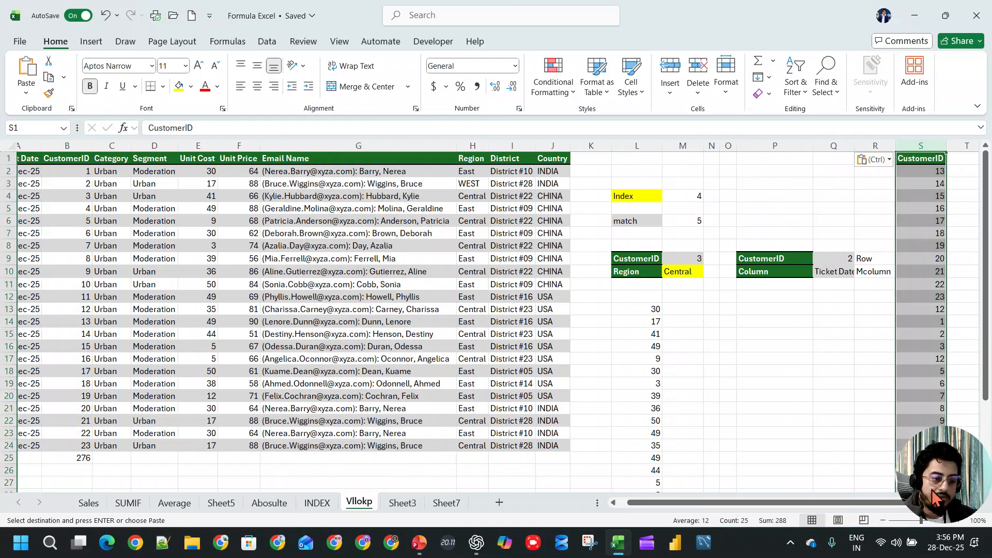
pyautogui.click(972, 501)
pyautogui.click(972, 500)
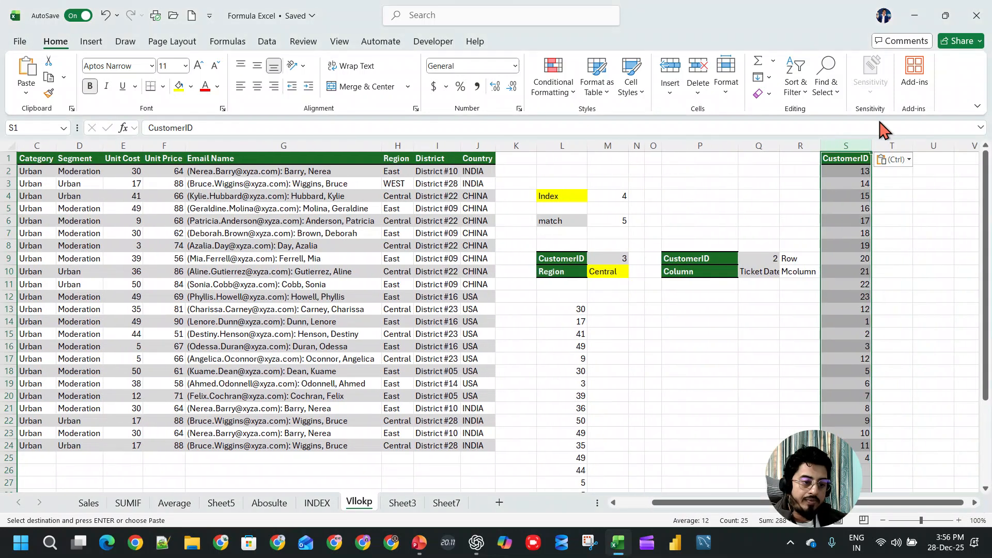
pyautogui.click(893, 161)
pyautogui.click(976, 161)
# - Enter =VLOOKUP(S2,B:G,6,0) in T2 of the Vllokp sheet and fit column T to its contents
pyautogui.click(893, 170)
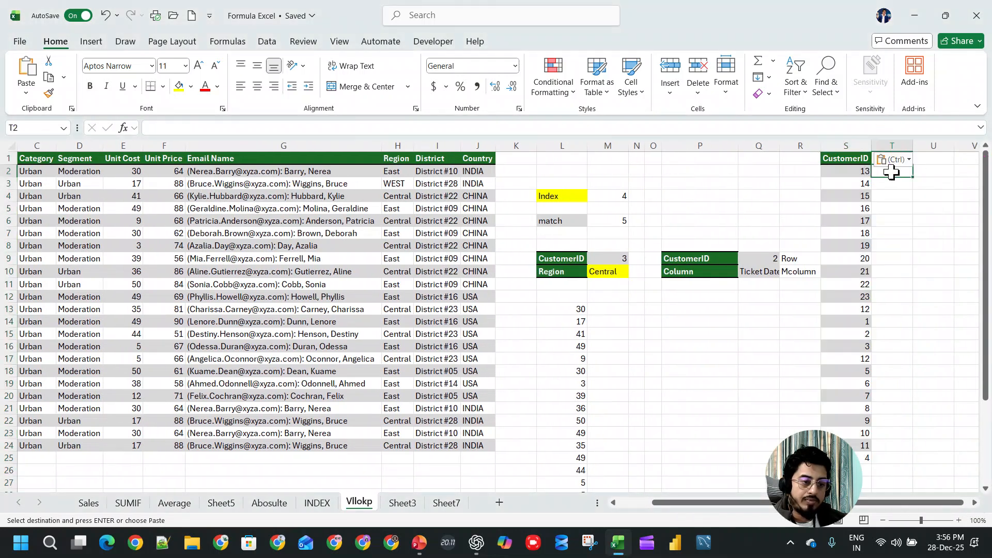
pyautogui.write('=vl')
pyautogui.press('Tab')
pyautogui.write('S2,')
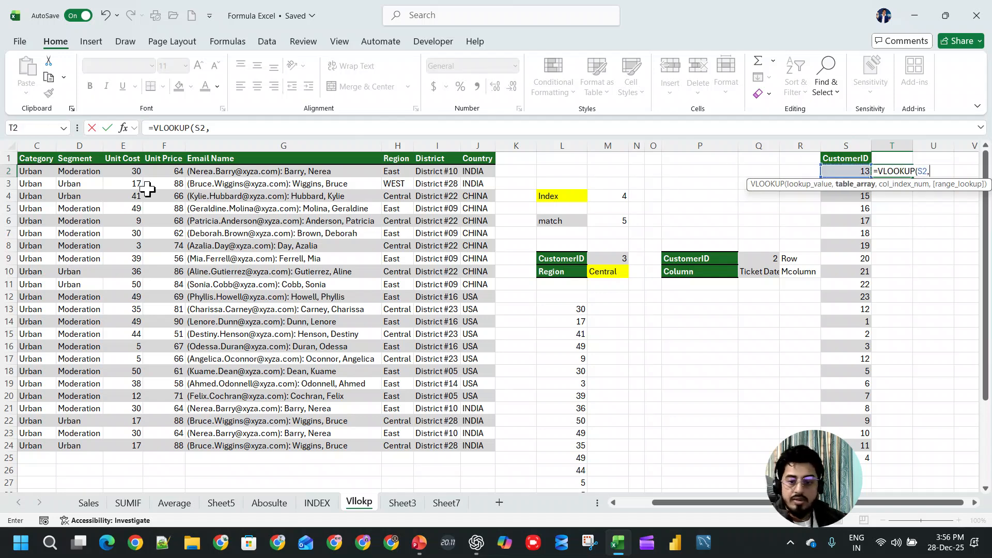
pyautogui.click(221, 146)
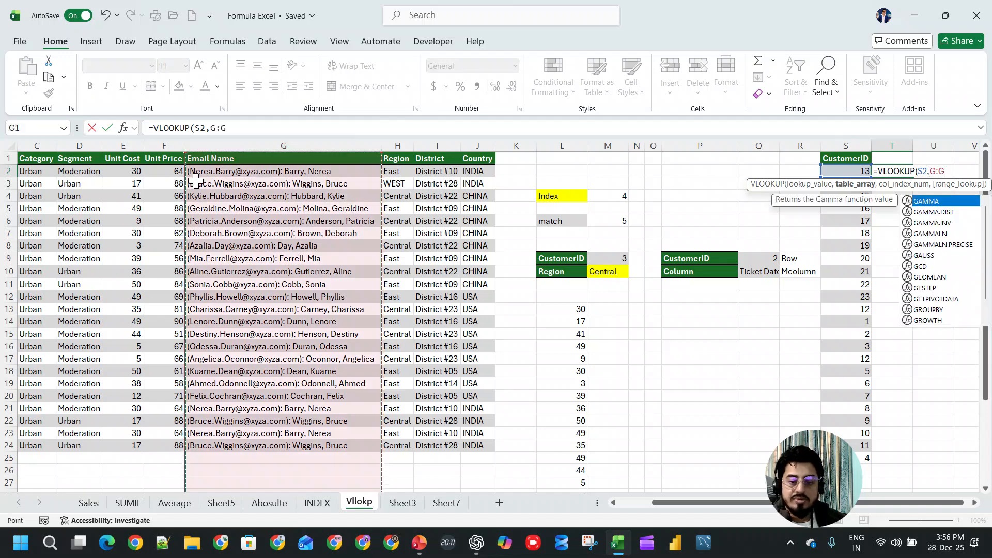
pyautogui.moveTo(700, 511); pyautogui.dragTo(624, 504)
pyautogui.moveTo(87, 143); pyautogui.dragTo(385, 160)
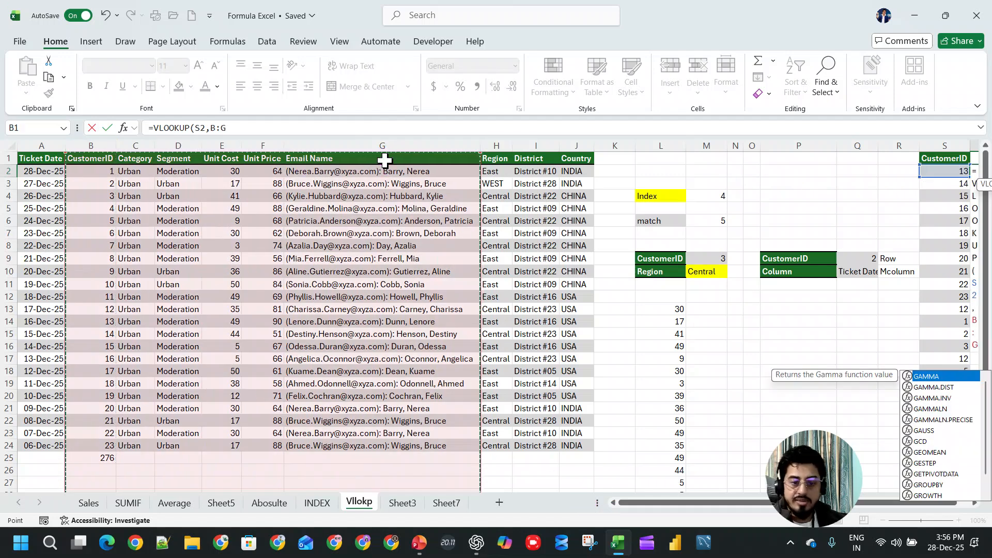
pyautogui.write(',')
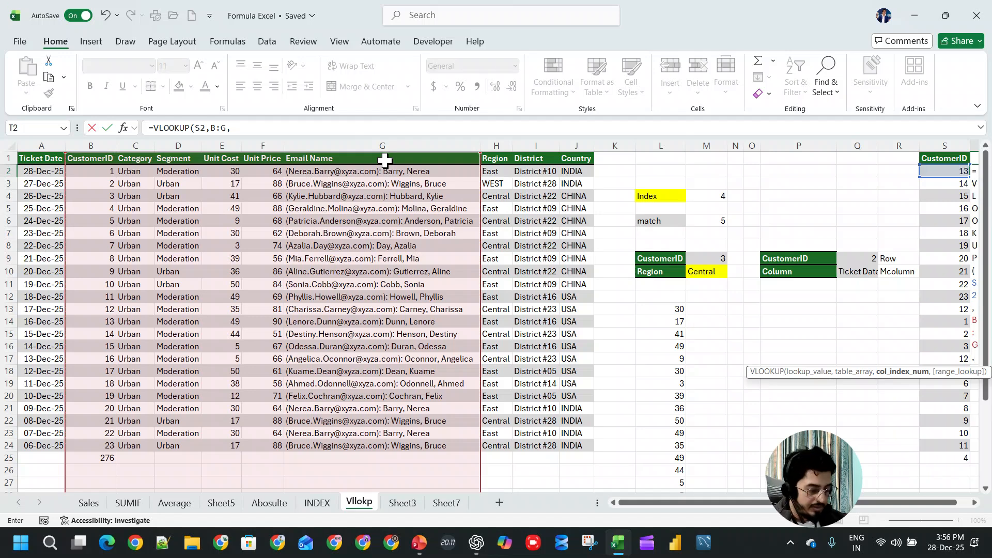
pyautogui.write('6,0')
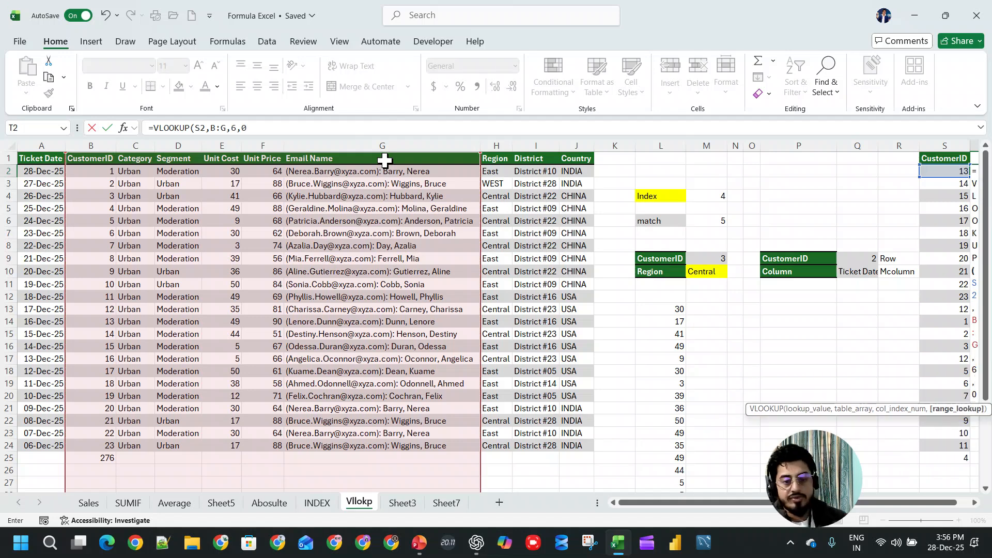
pyautogui.hotkey('ctrl', 'Return')
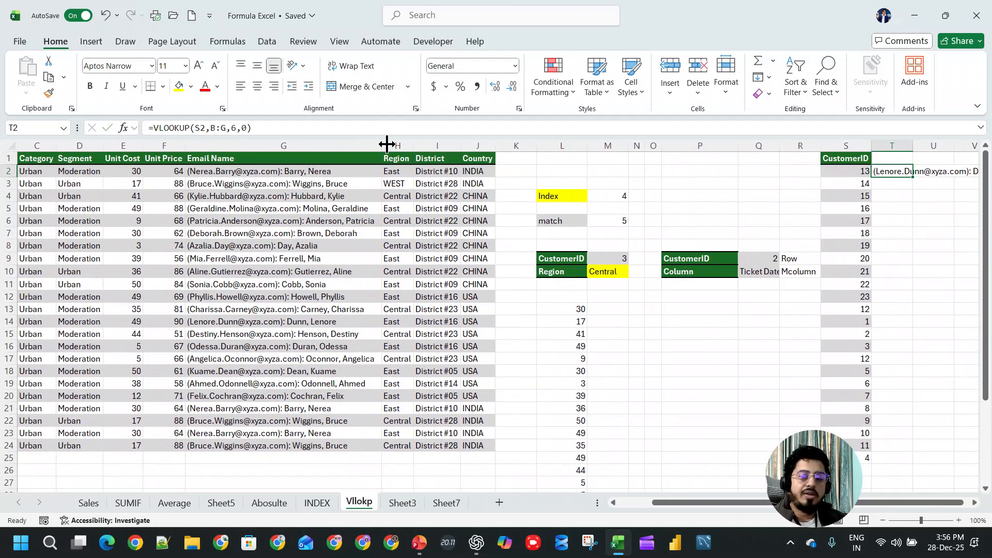
pyautogui.doubleClick(912, 146)
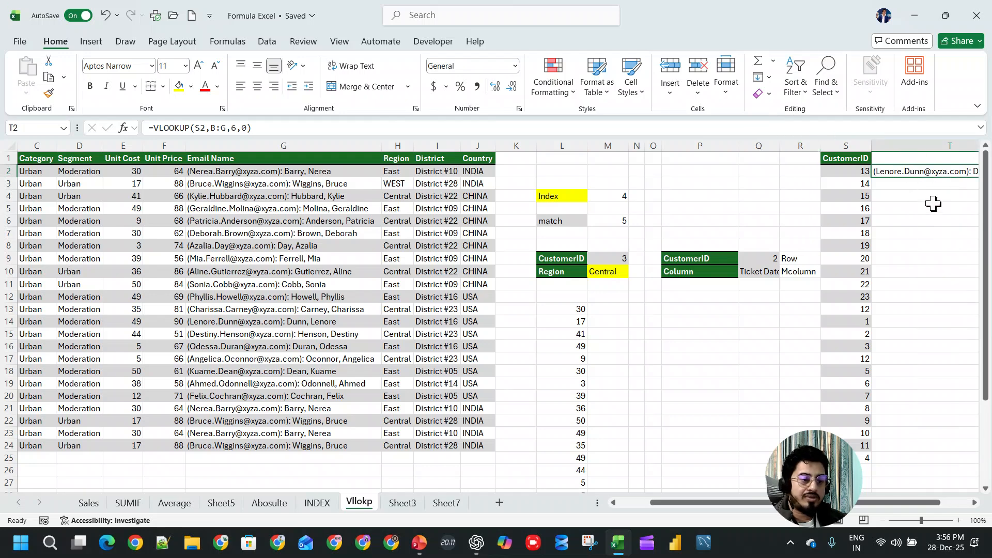
pyautogui.moveTo(928, 502); pyautogui.dragTo(958, 503)
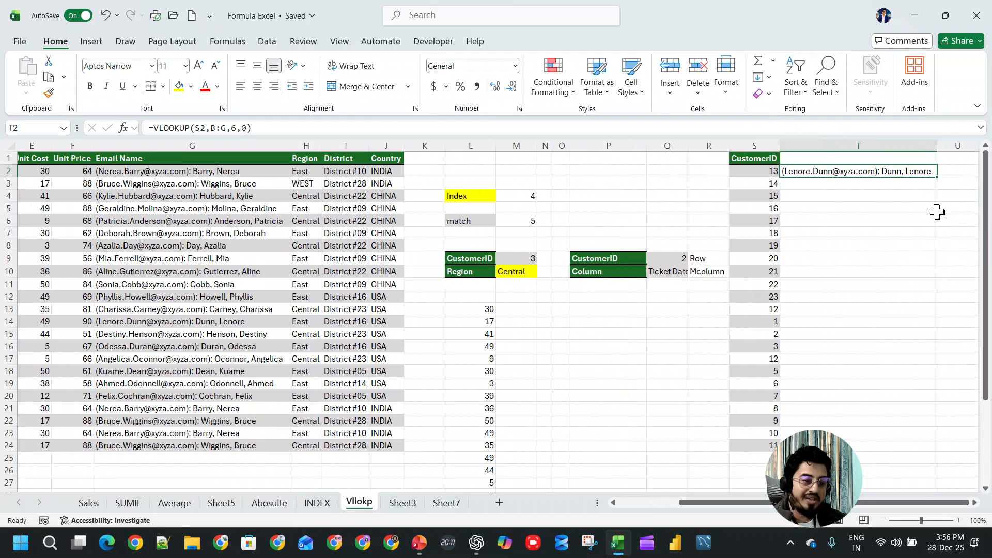
# - Fill the Email Name lookup formula in T2 down to T25
pyautogui.doubleClick(935, 175)
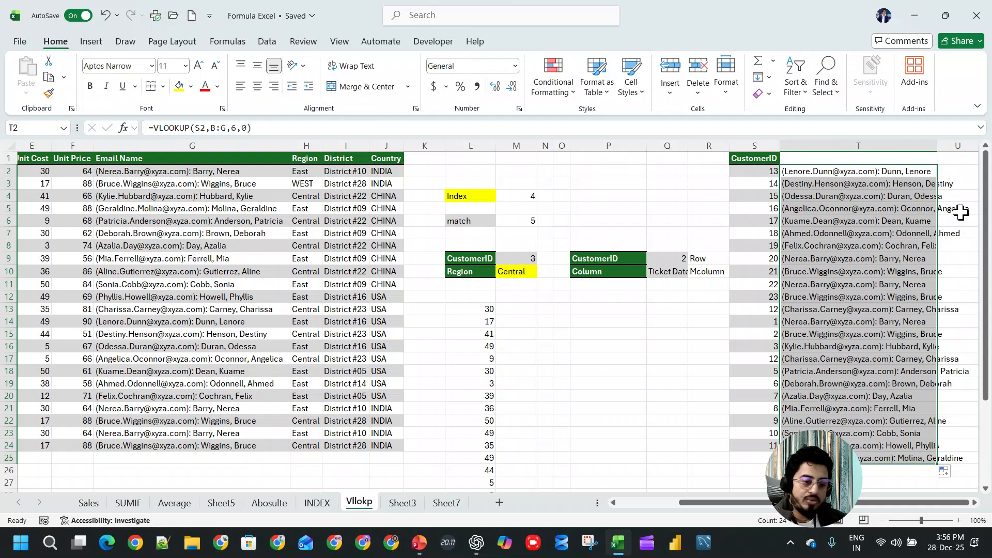
# - Try copying the T2 lookup formula into U2, and undo the paste
pyautogui.click(914, 172)
pyautogui.hotkey('ctrl', 'c')
pyautogui.press('Right')
pyautogui.hotkey('ctrl', 'v')
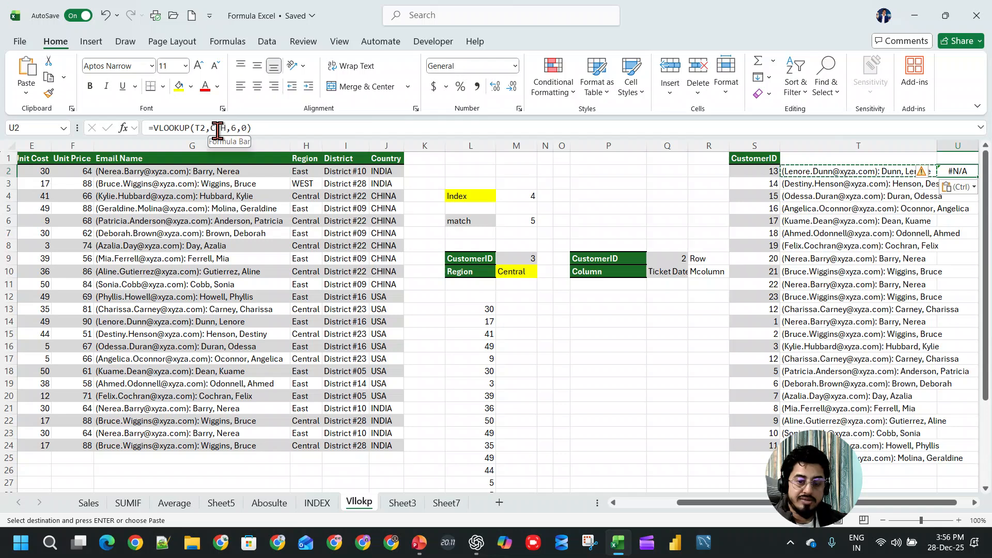
pyautogui.hotkey('ctrl', 'z')
pyautogui.click(851, 184)
pyautogui.click(857, 171)
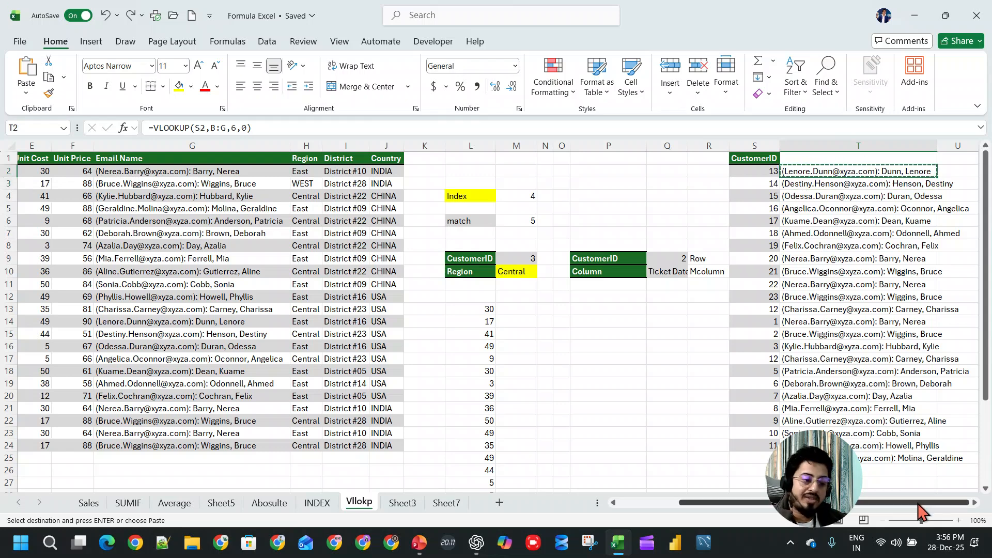
# - Delete columns L through R, between the source table and the shuffled CustomerID list
pyautogui.moveTo(919, 506); pyautogui.dragTo(857, 516)
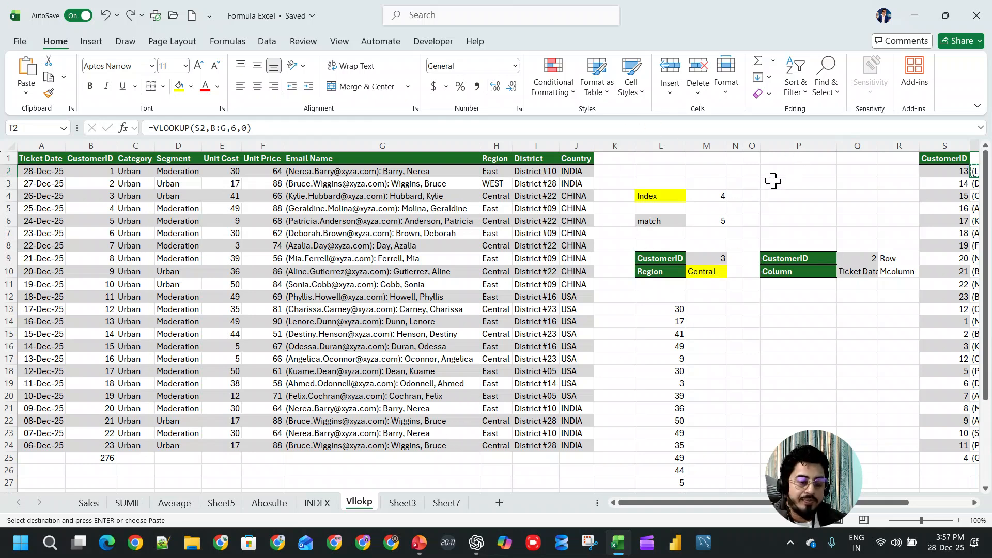
pyautogui.moveTo(664, 145); pyautogui.dragTo(885, 146)
pyautogui.hotkey('ctrl', '-')
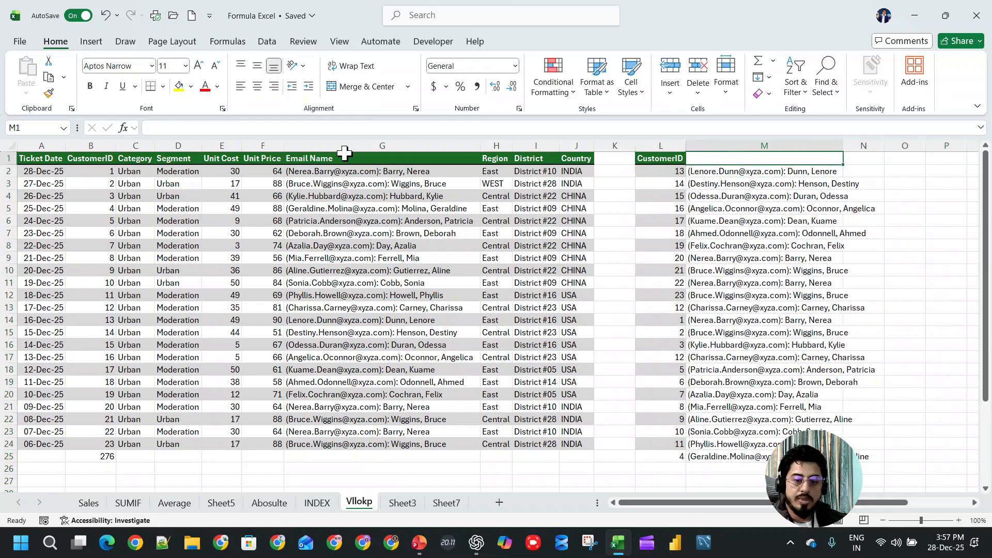
pyautogui.click(302, 158)
pyautogui.moveTo(141, 158); pyautogui.dragTo(329, 158)
pyautogui.hotkey('ctrl', 'c')
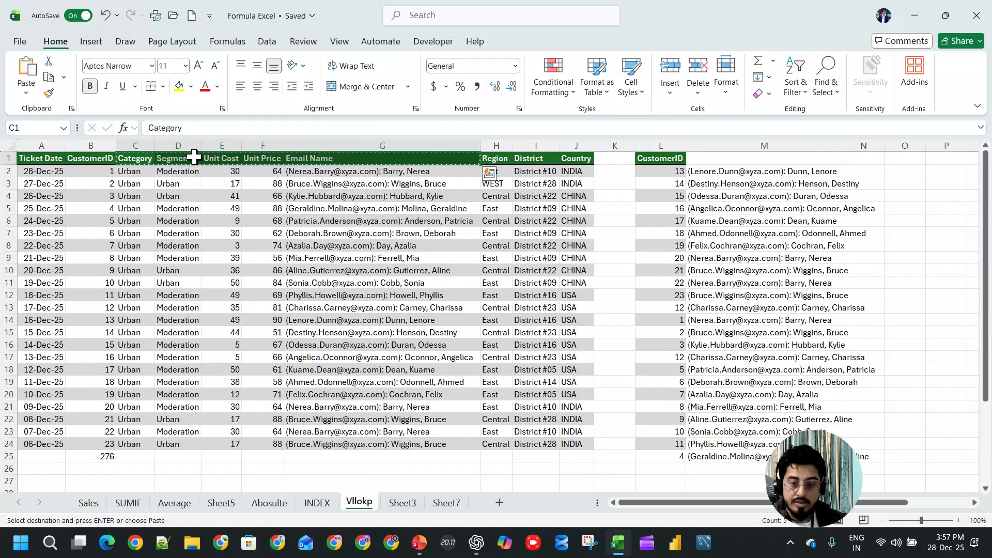
# - Copy the Category, Segment and Email Name headers from the source table into M1, N1 and O1
pyautogui.click(137, 158)
pyautogui.hotkey('ctrl', 'c')
pyautogui.click(761, 158)
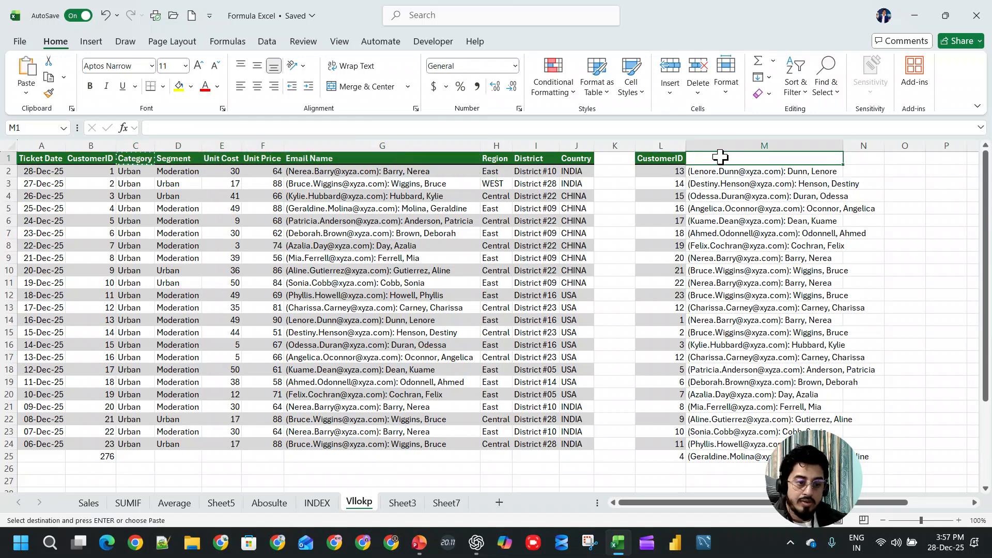
pyautogui.hotkey('ctrl', 'v')
pyautogui.click(187, 160)
pyautogui.hotkey('ctrl', 'c')
pyautogui.click(879, 162)
pyautogui.hotkey('ctrl', 'v')
pyautogui.click(799, 161)
pyautogui.click(324, 158)
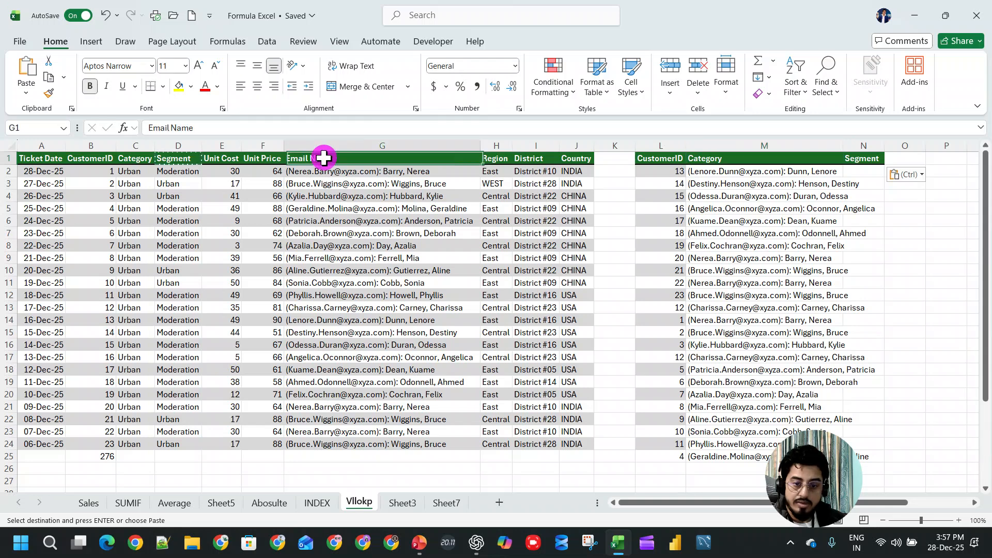
pyautogui.hotkey('ctrl', 'c')
pyautogui.click(907, 159)
pyautogui.hotkey('ctrl', 'v')
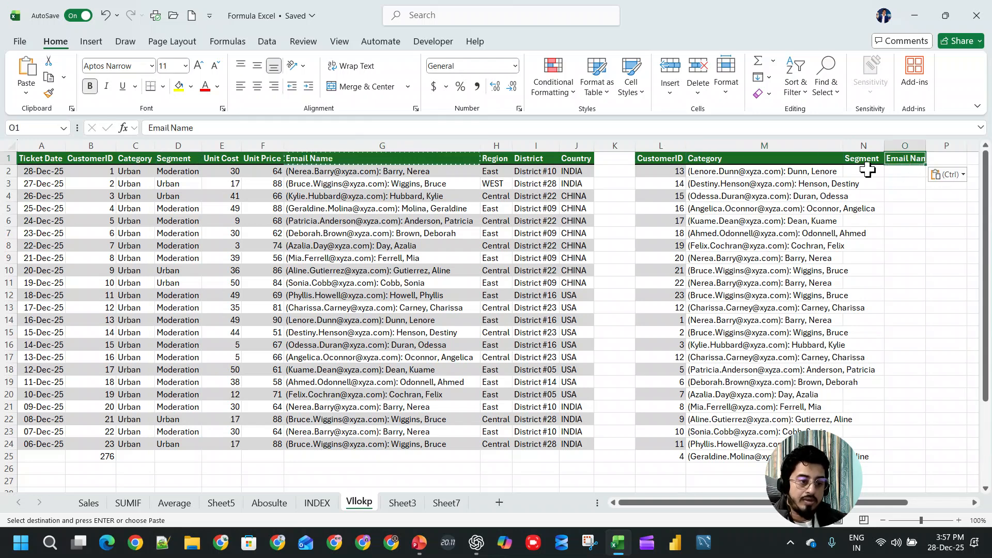
# - Enter =VLOOKUP(L2,$B:$G,2,0) in M2 to look up the Category
pyautogui.click(824, 174)
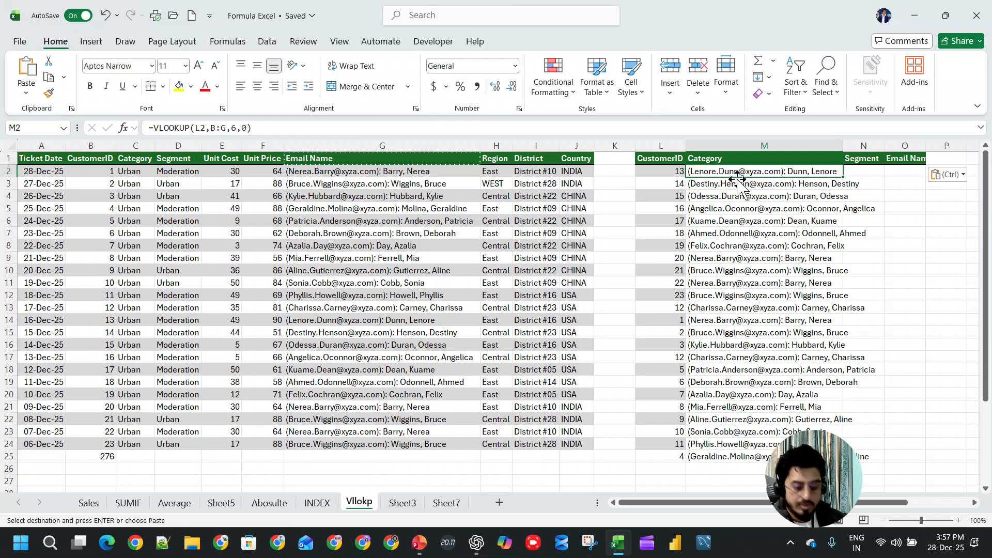
pyautogui.write('=vlo')
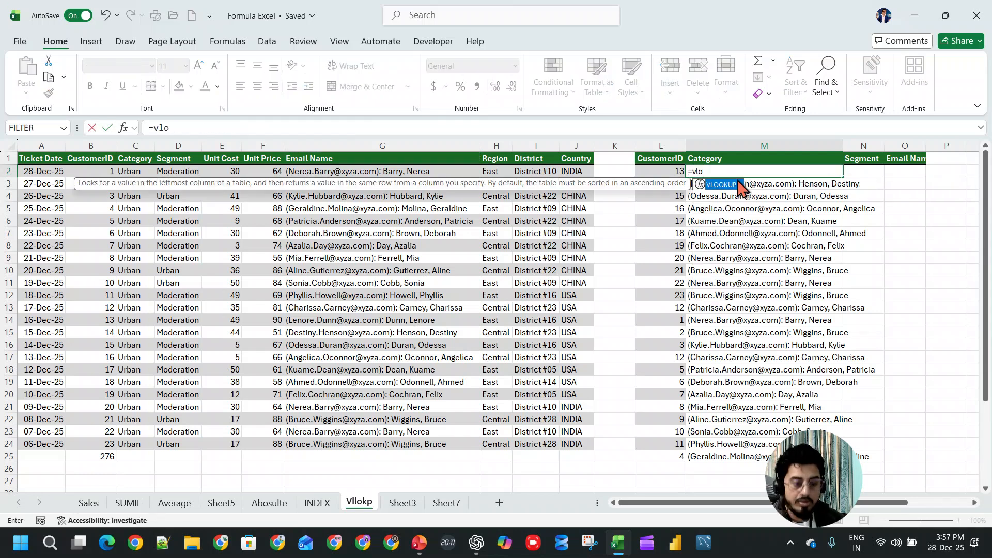
pyautogui.press('Tab')
pyautogui.press('Left')
pyautogui.write(',')
pyautogui.moveTo(98, 146); pyautogui.dragTo(410, 139)
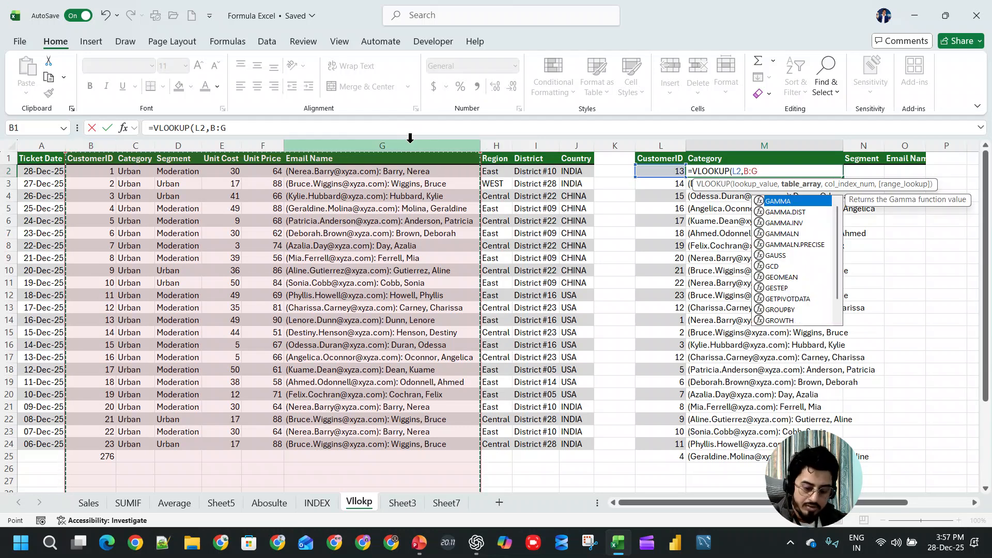
pyautogui.press('F4')
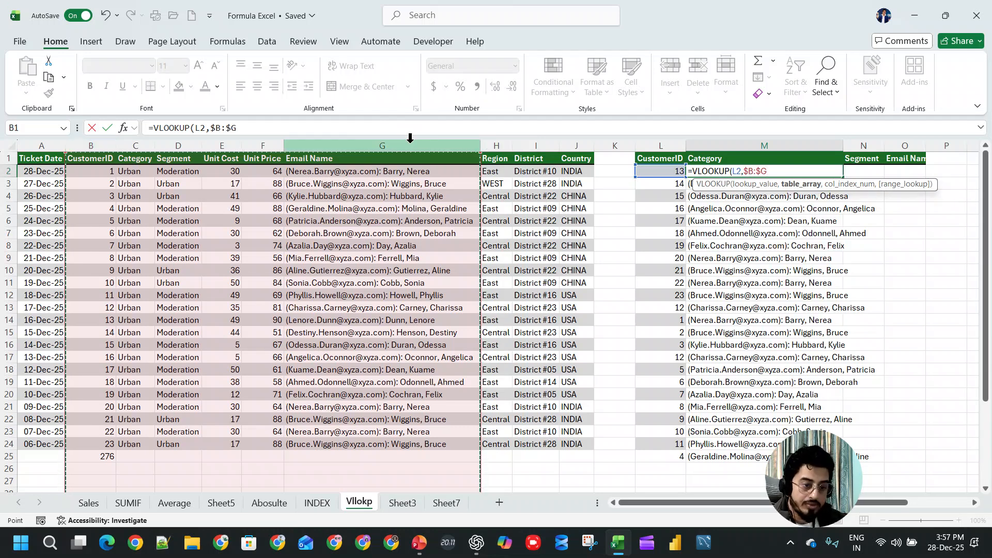
pyautogui.write(',2,0')
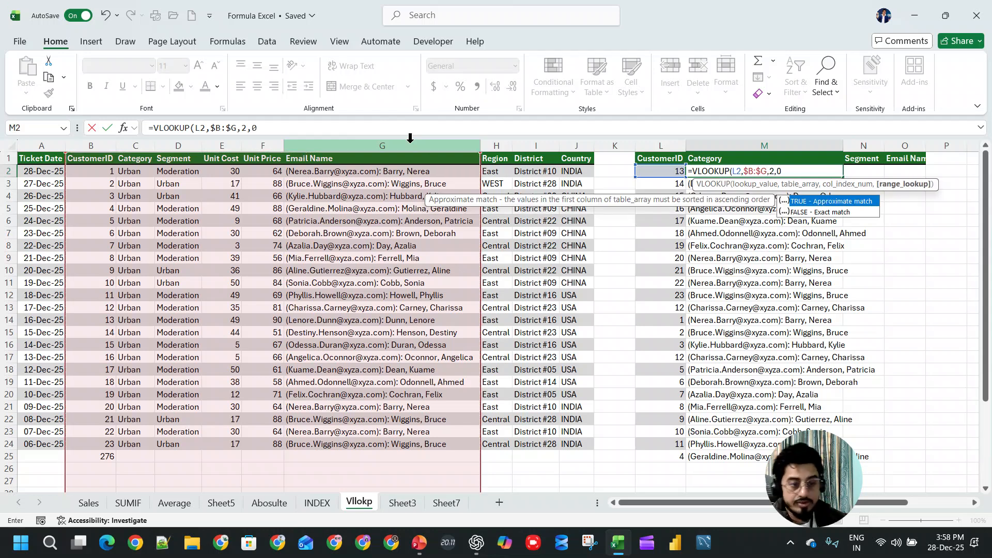
pyautogui.write('_')
pyautogui.press('Return')
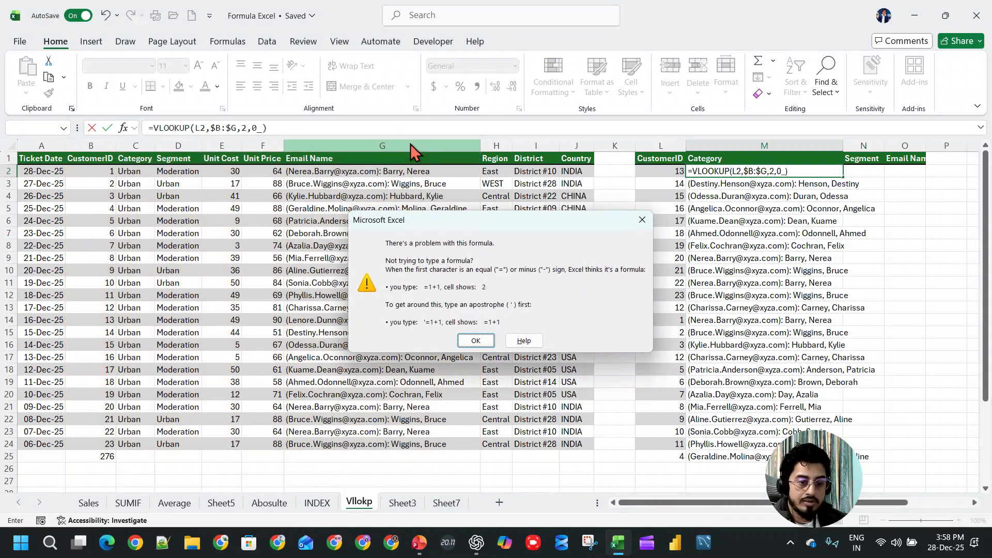
pyautogui.press('Return')
pyautogui.press('BackSpace')
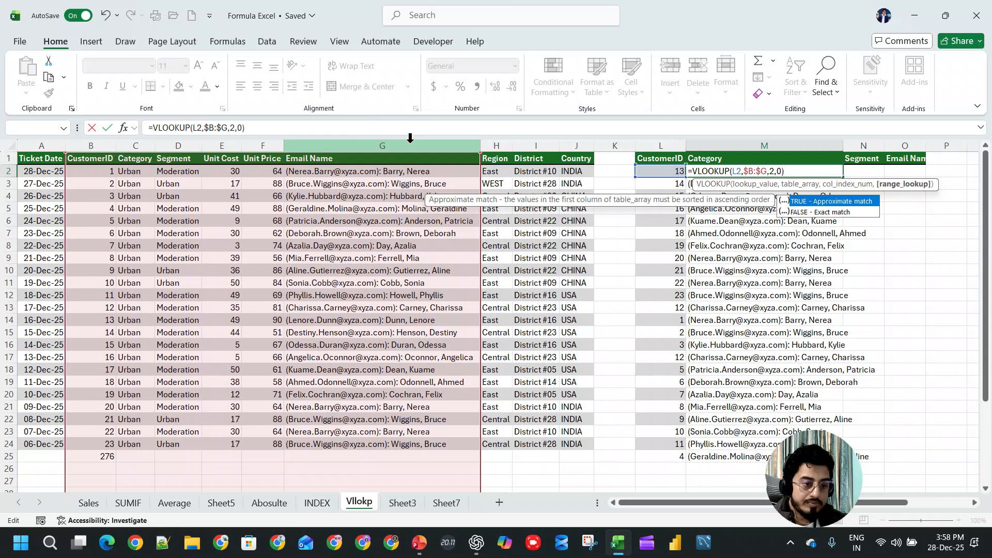
pyautogui.press('Return')
# - Copy the M2 formula into N2 and point its lookup value back to L2
pyautogui.press('Up')
pyautogui.hotkey('ctrl', 'c')
pyautogui.press('Right')
pyautogui.hotkey('ctrl', 'v')
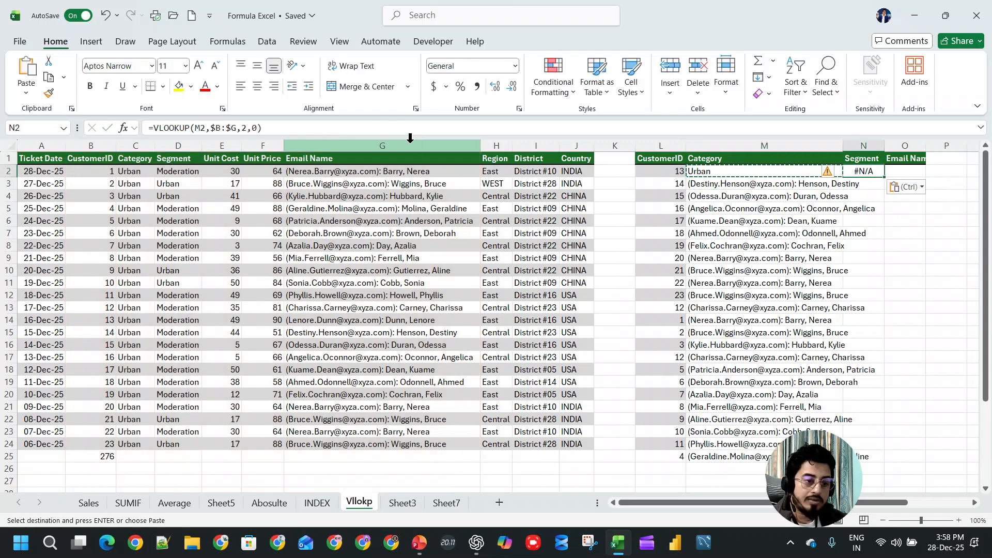
pyautogui.press('F2')
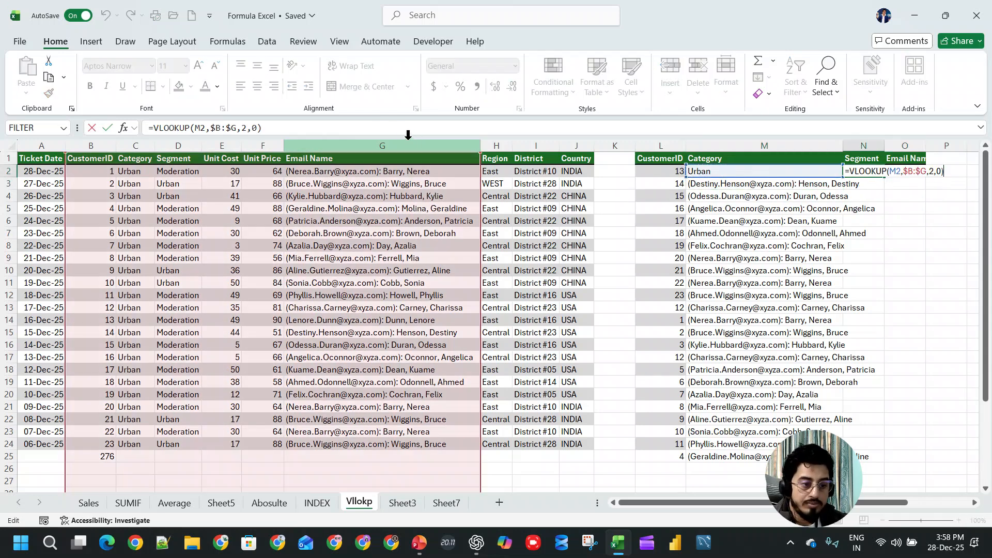
pyautogui.moveTo(680, 177); pyautogui.dragTo(657, 172)
pyautogui.press('Return')
# - Copy the N2 formula into O2 and change it to =VLOOKUP(L2,$B:$G,6,0) for the Email Name
pyautogui.press('Up')
pyautogui.hotkey('ctrl', 'c')
pyautogui.press('Right')
pyautogui.hotkey('ctrl', 'v')
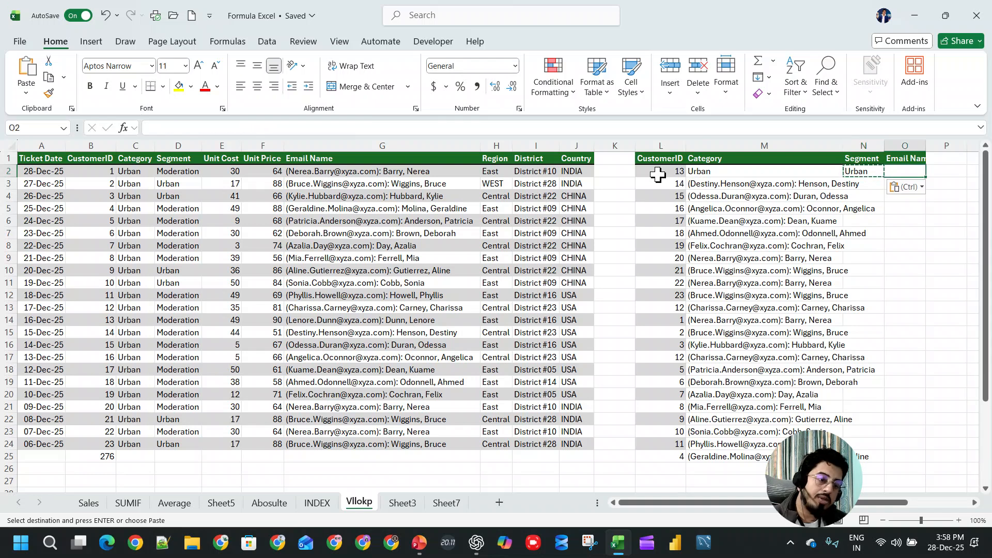
pyautogui.press('F2')
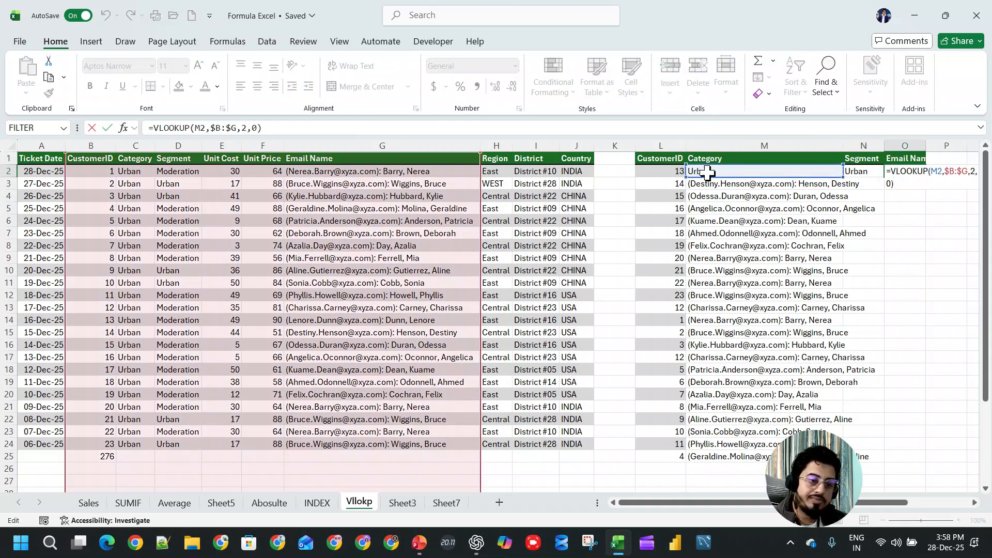
pyautogui.moveTo(705, 175); pyautogui.dragTo(674, 171)
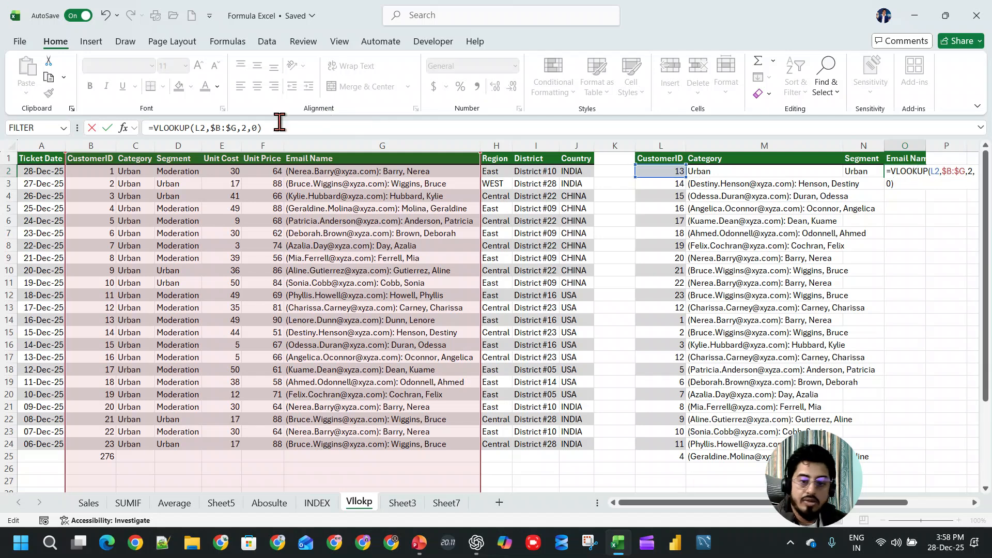
pyautogui.click(247, 128)
pyautogui.click(238, 127)
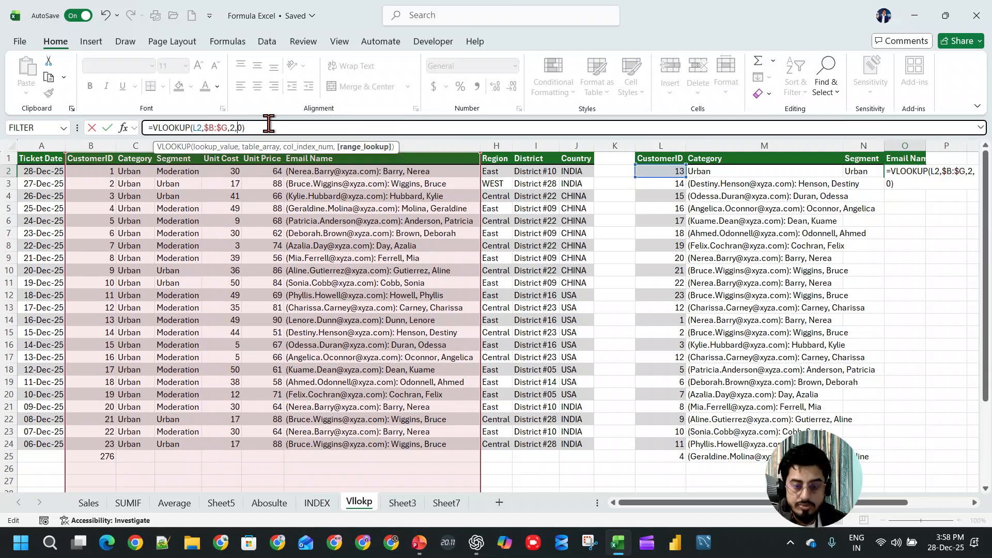
pyautogui.press('BackSpace')
pyautogui.write('6')
pyautogui.press('Return')
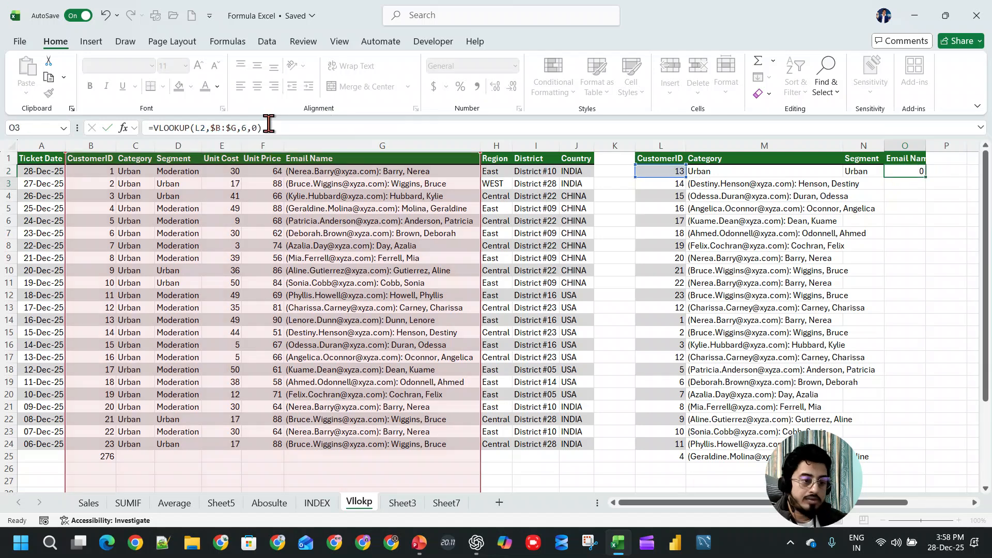
# - Set the column index in the N2 lookup formula to 3 for the Segment
pyautogui.press('Up')
pyautogui.press('Left')
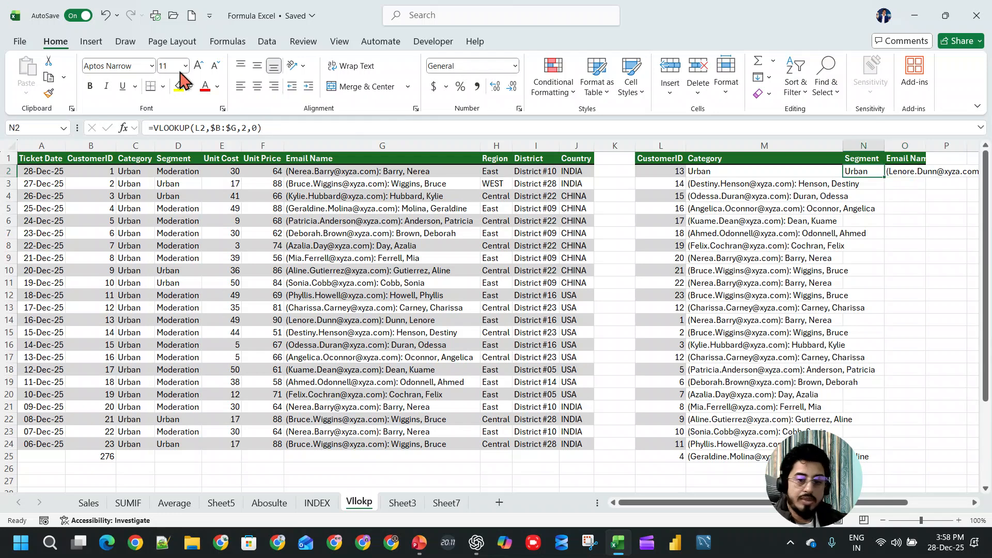
pyautogui.click(245, 127)
pyautogui.press('BackSpace')
pyautogui.write('3')
pyautogui.press('Return')
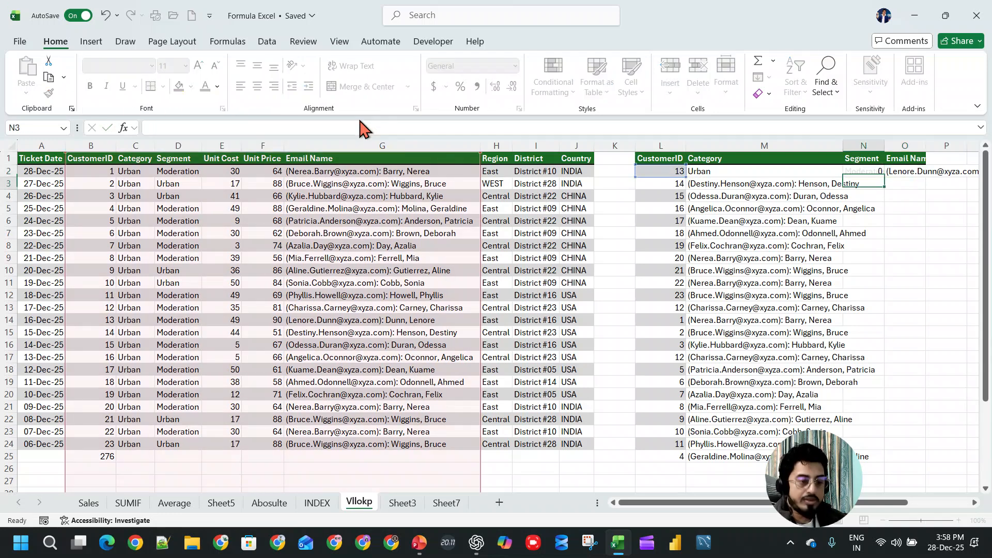
pyautogui.press('Up')
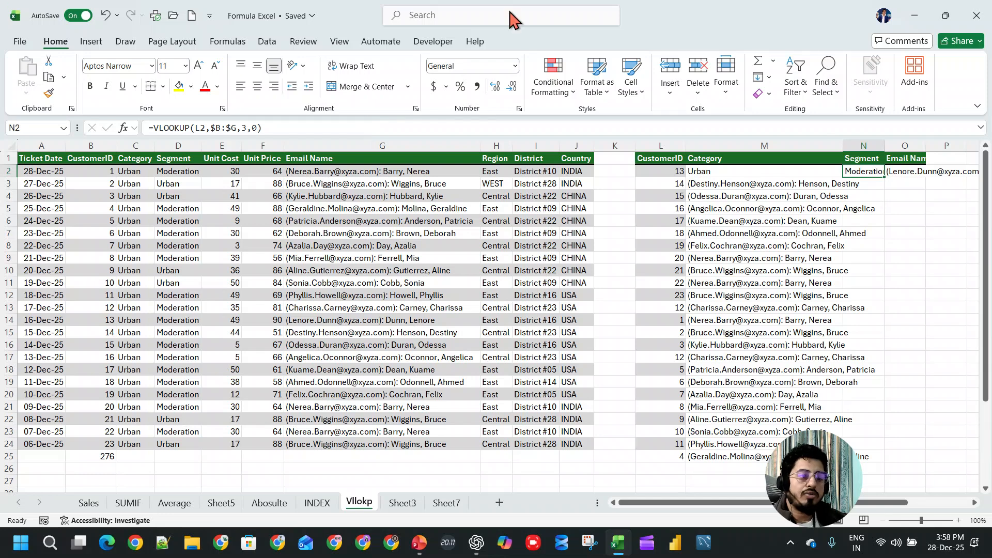
# - Clear the old lookup results in M3:M25 and fill the M2:O2 formulas down to row 25
pyautogui.moveTo(796, 171); pyautogui.dragTo(890, 170)
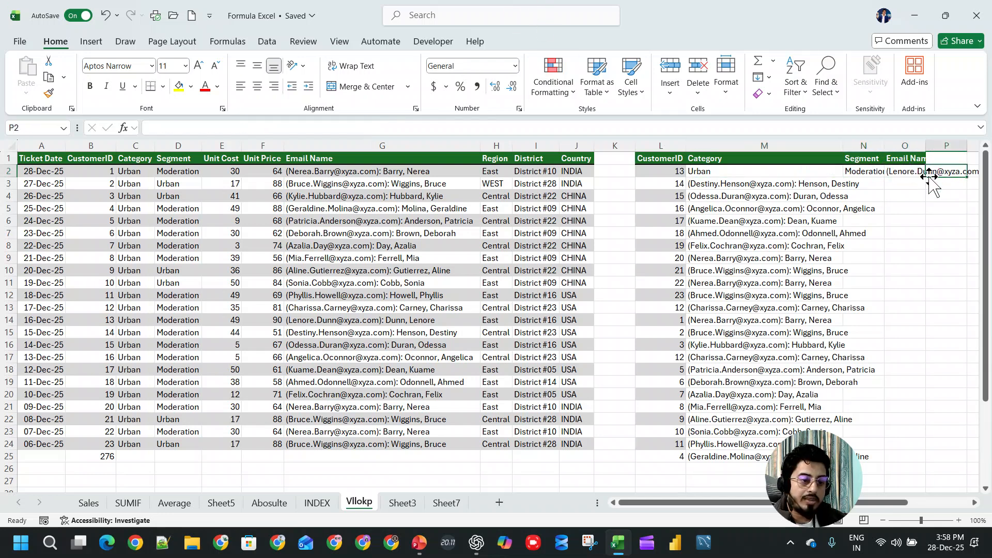
pyautogui.moveTo(695, 170); pyautogui.dragTo(932, 171)
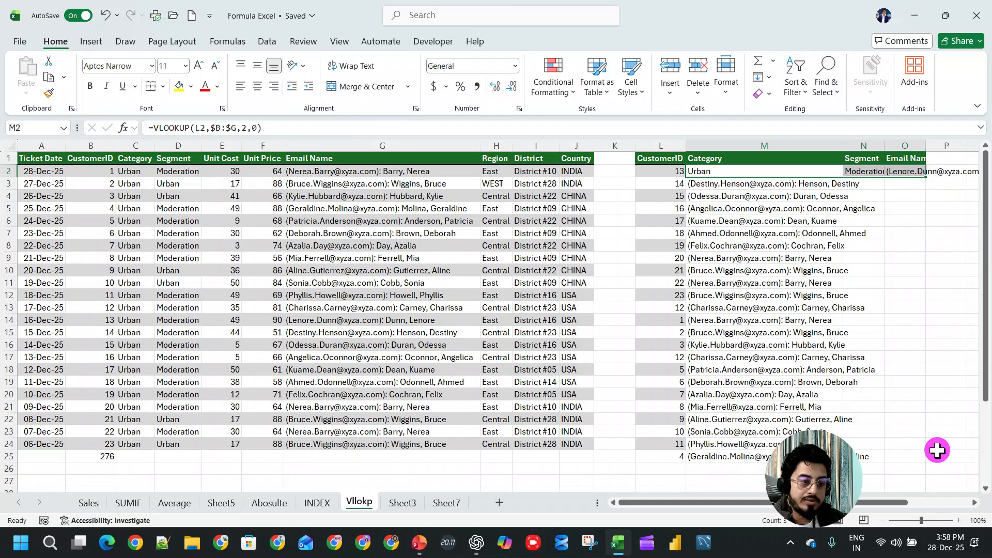
pyautogui.click(804, 189)
pyautogui.hotkey('ctrl', 'shift', 'Down')
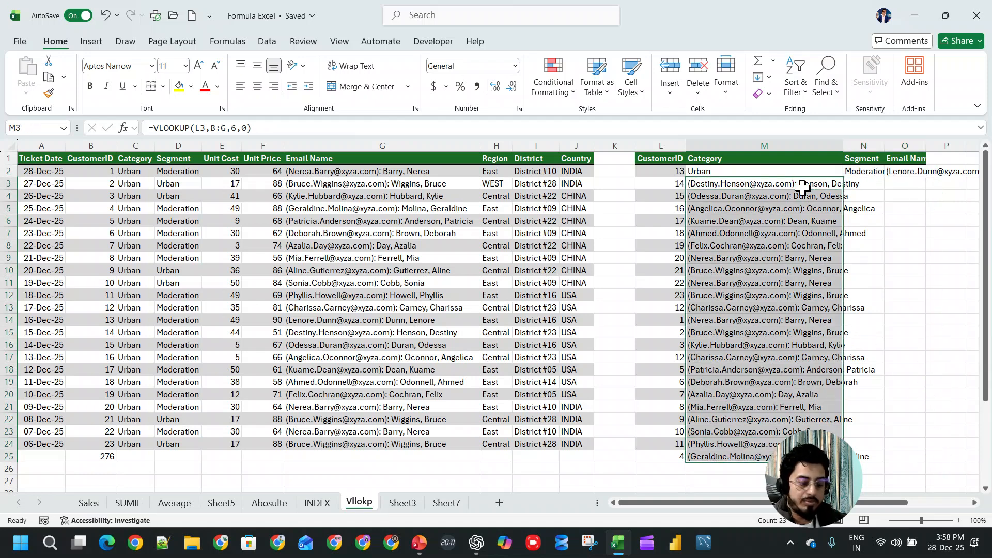
pyautogui.press('Delete')
pyautogui.moveTo(802, 173); pyautogui.dragTo(919, 170)
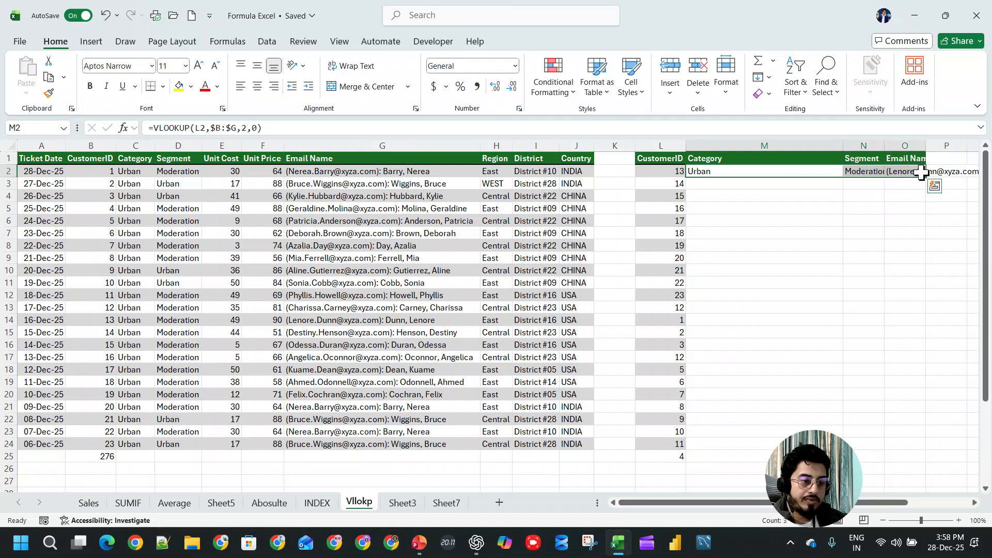
pyautogui.doubleClick(925, 177)
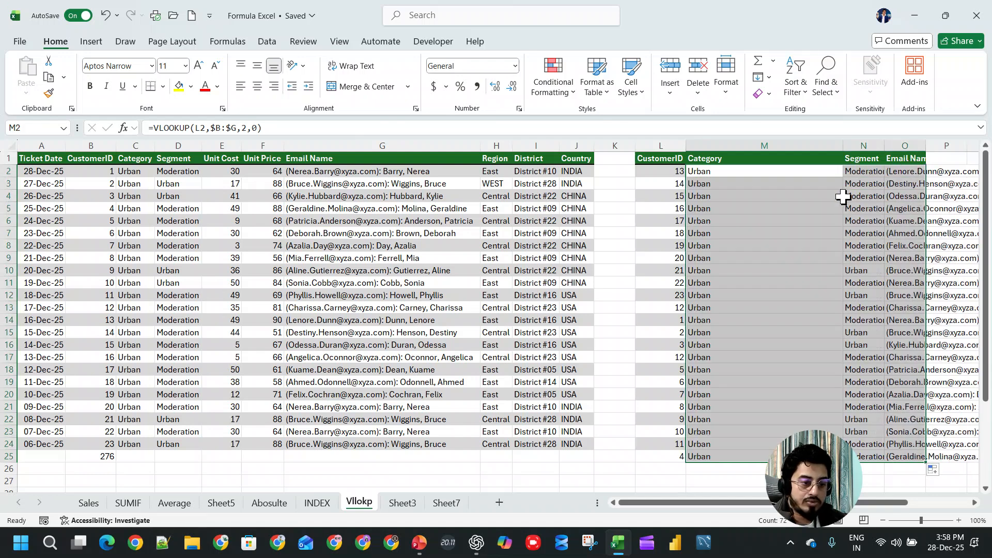
# - Change the Category in C11 to Rural and check the matching lookup result for CustomerID 10
pyautogui.click(127, 283)
pyautogui.write('Rur')
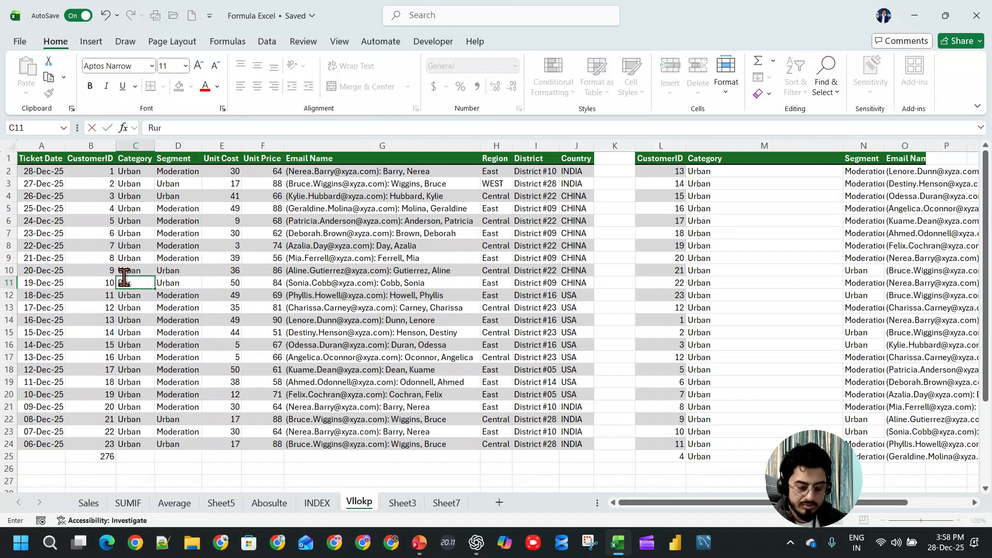
pyautogui.write('al')
pyautogui.press('Return')
pyautogui.click(688, 431)
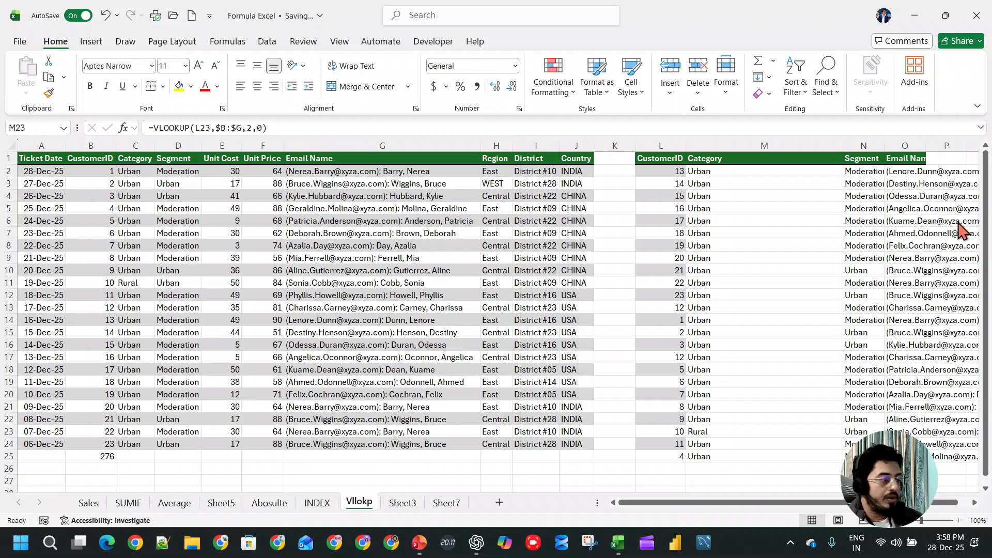
# - Fit the widths of the Category lookup column M and the Email Name lookup column O to their contents
pyautogui.doubleClick(842, 146)
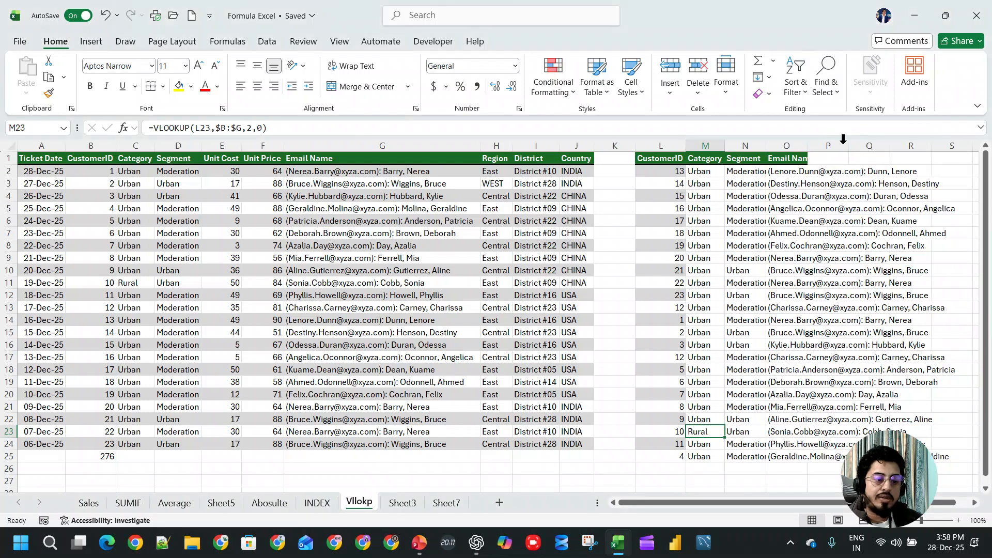
pyautogui.doubleClick(810, 140)
pyautogui.hotkey('ctrl', '2')
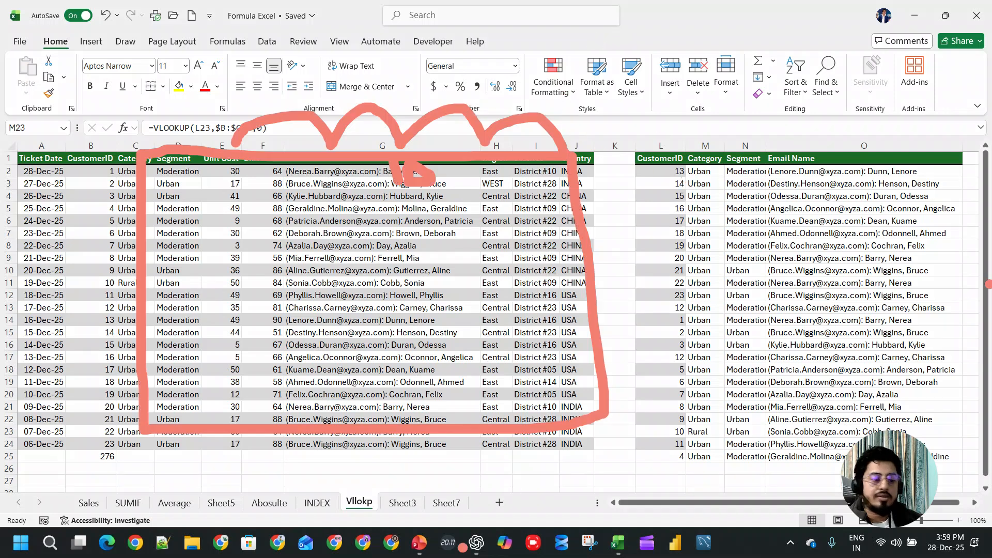
pyautogui.press('e')
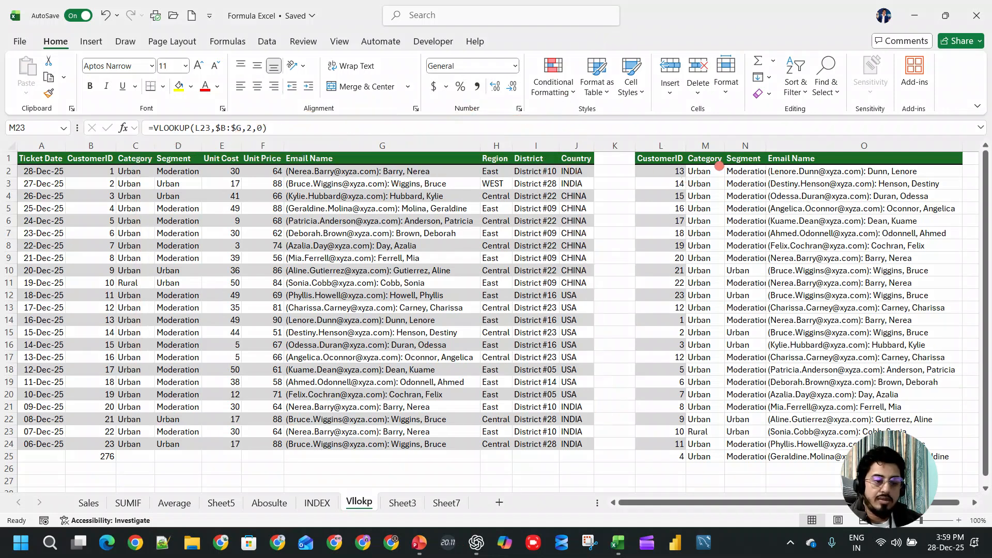
pyautogui.moveTo(696, 164); pyautogui.dragTo(725, 154)
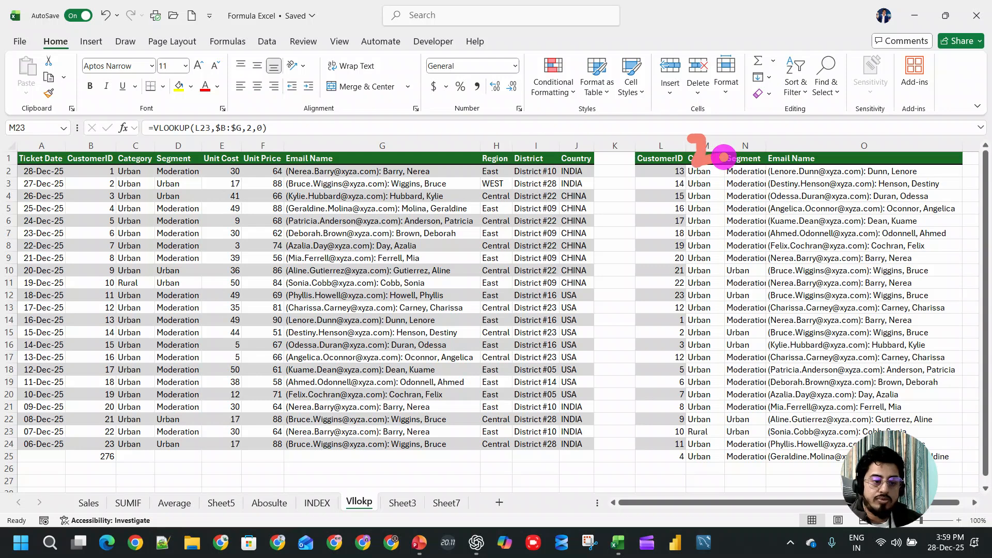
pyautogui.moveTo(799, 138); pyautogui.dragTo(782, 178)
pyautogui.moveTo(800, 116)
pyautogui.mouseDown()
pyautogui.moveTo(752, 109)
pyautogui.moveTo(836, 212)
pyautogui.moveTo(847, 155)
pyautogui.mouseUp()
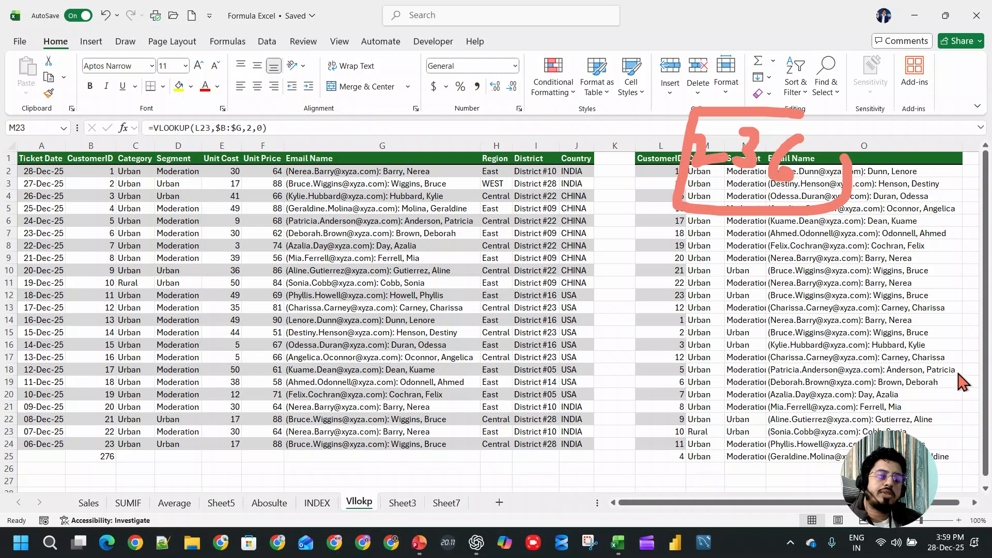
pyautogui.press('Escape')
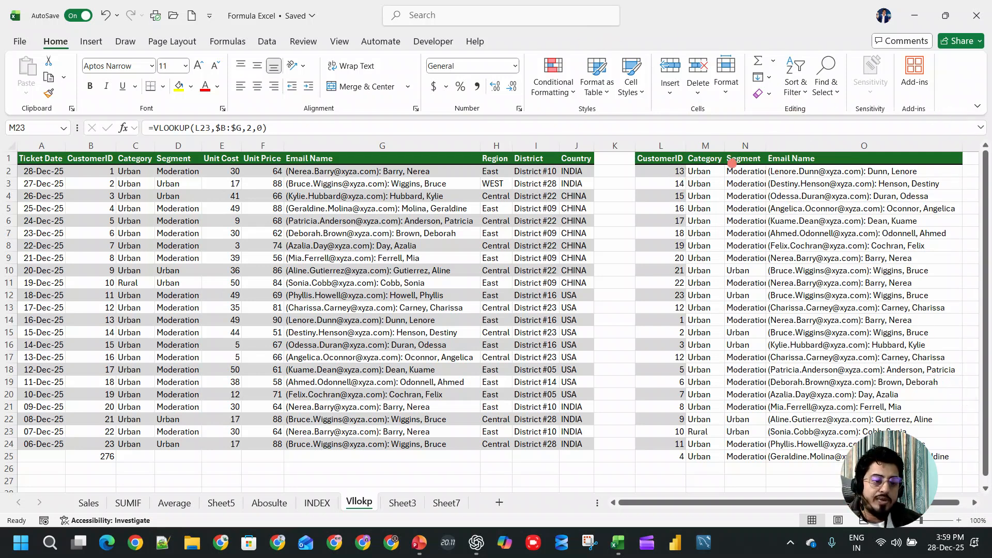
# - Rebuild the M2 VLOOKUP arguments with L2 as lookup value and the absolute columns $B:$J as table array
pyautogui.click(700, 171)
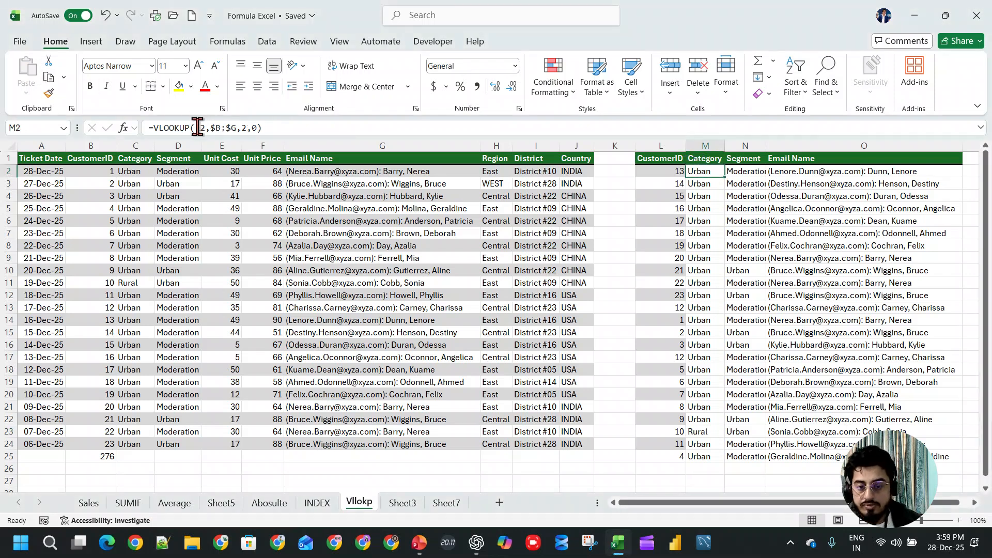
pyautogui.moveTo(197, 127); pyautogui.dragTo(442, 146)
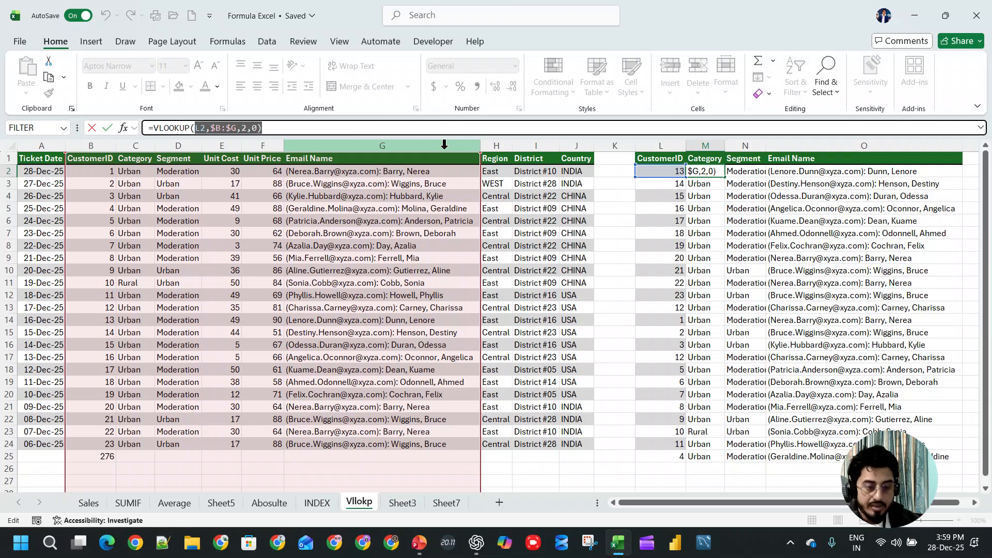
pyautogui.press('BackSpace')
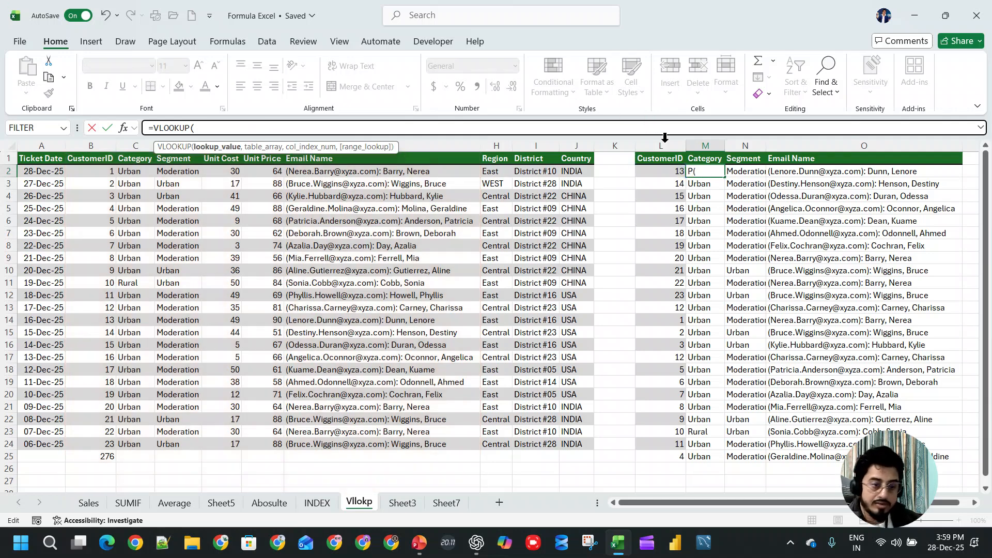
pyautogui.click(670, 170)
pyautogui.write(',')
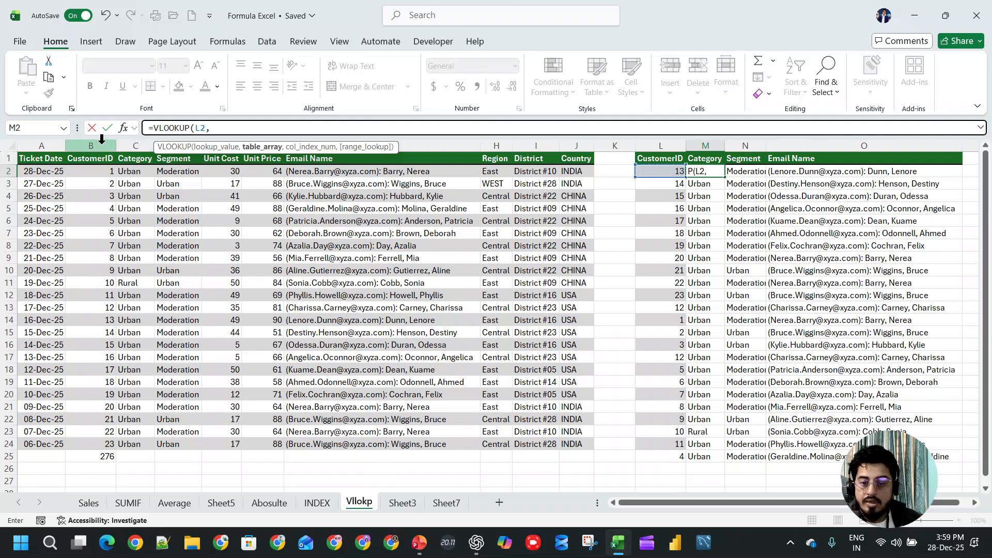
pyautogui.moveTo(102, 138); pyautogui.dragTo(564, 136)
pyautogui.press('F4')
pyautogui.write(',{')
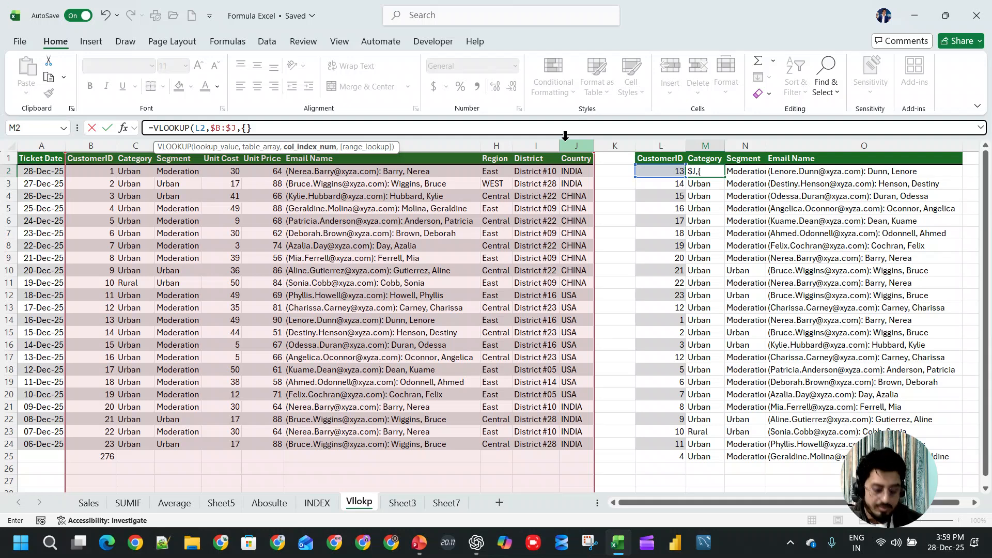
# - Complete the M2 formula with the column index array {2,3,6} and the exact-match argument 0
pyautogui.write(',')
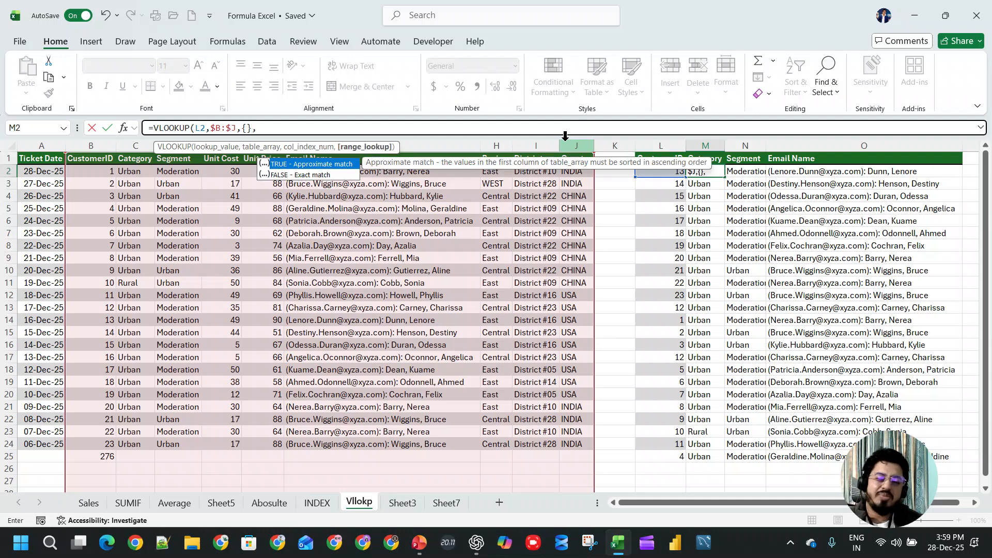
pyautogui.press('BackSpace')
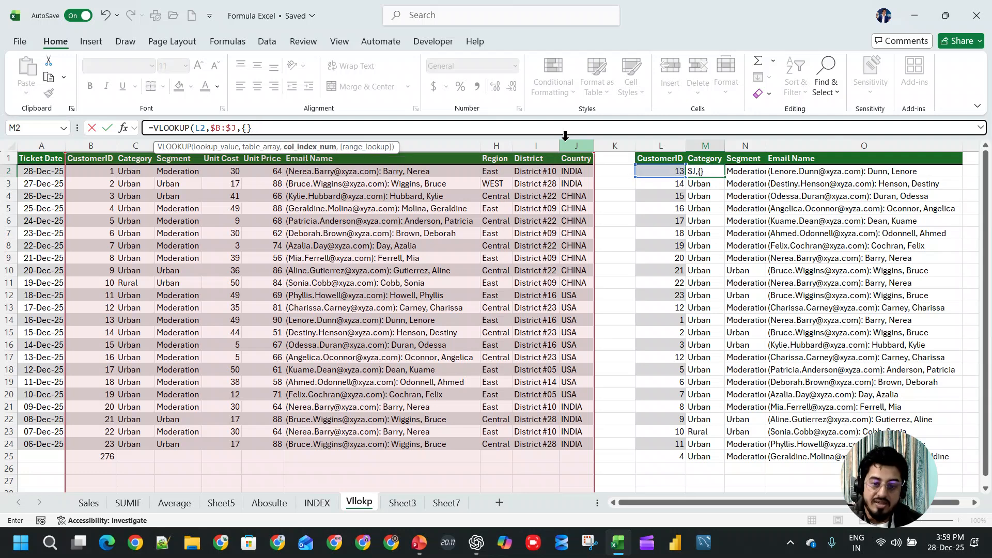
pyautogui.write(',0)')
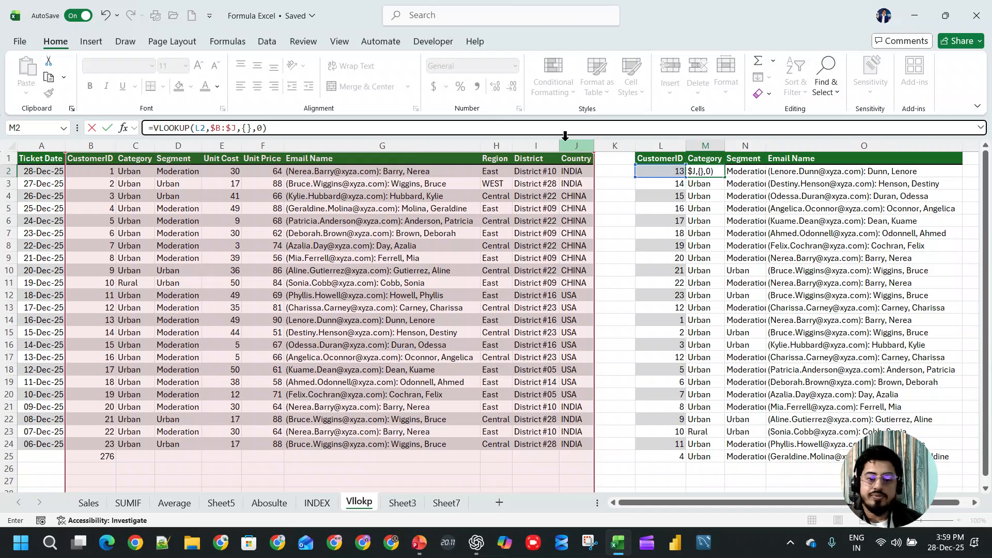
pyautogui.press('Return')
pyautogui.press('Return')
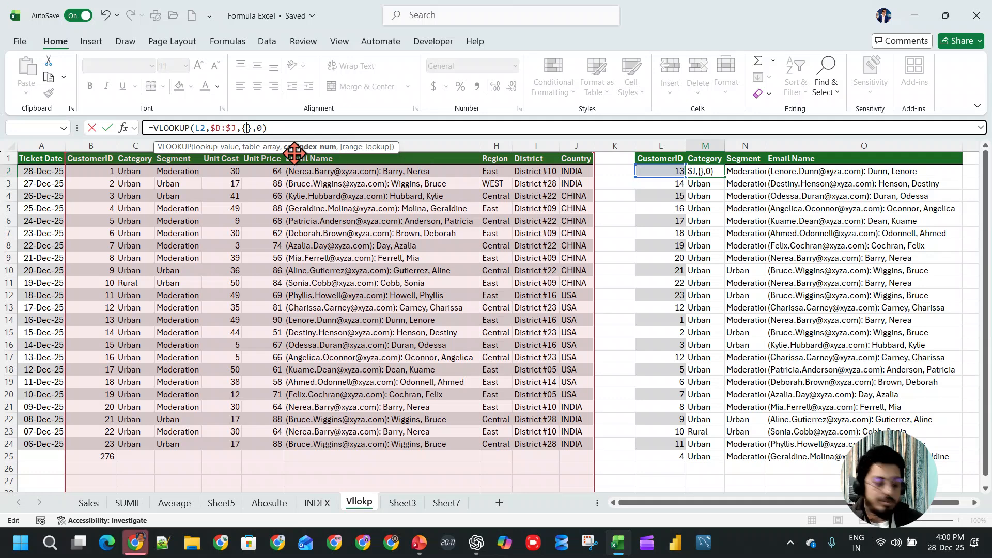
pyautogui.write('2,3,6')
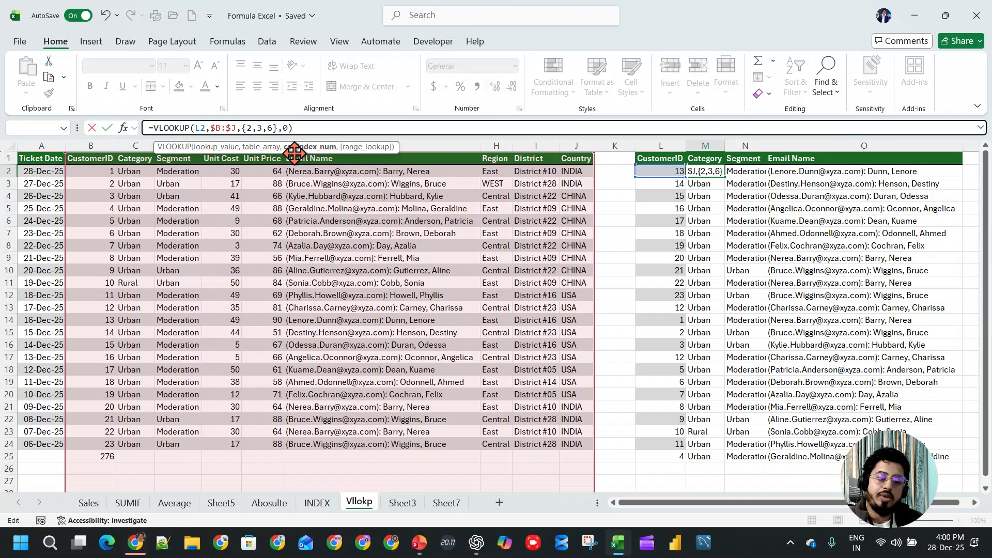
pyautogui.press('Return')
pyautogui.press('Up')
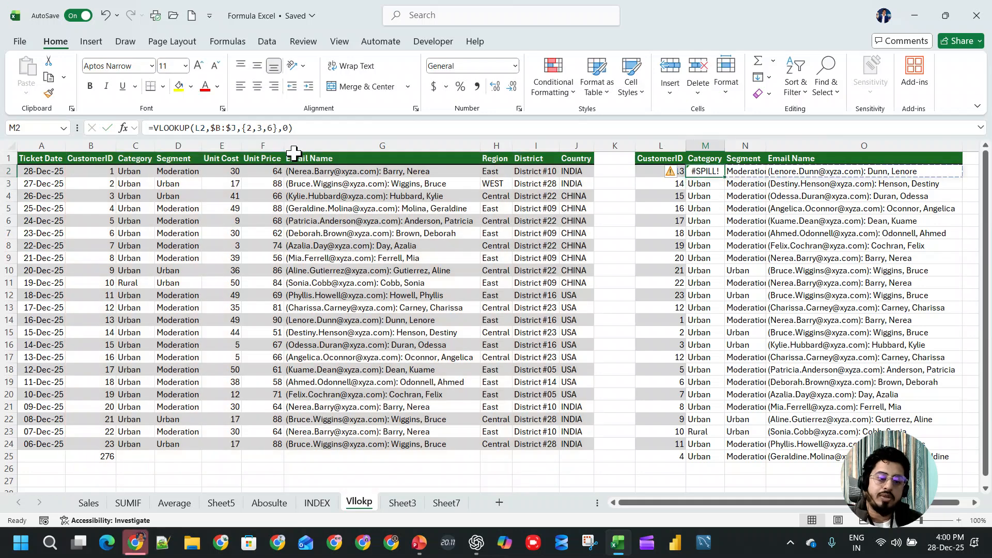
# - Clear the old lookup results in N2:O25 and M3:M25, keeping only the array formula in M2
pyautogui.click(306, 128)
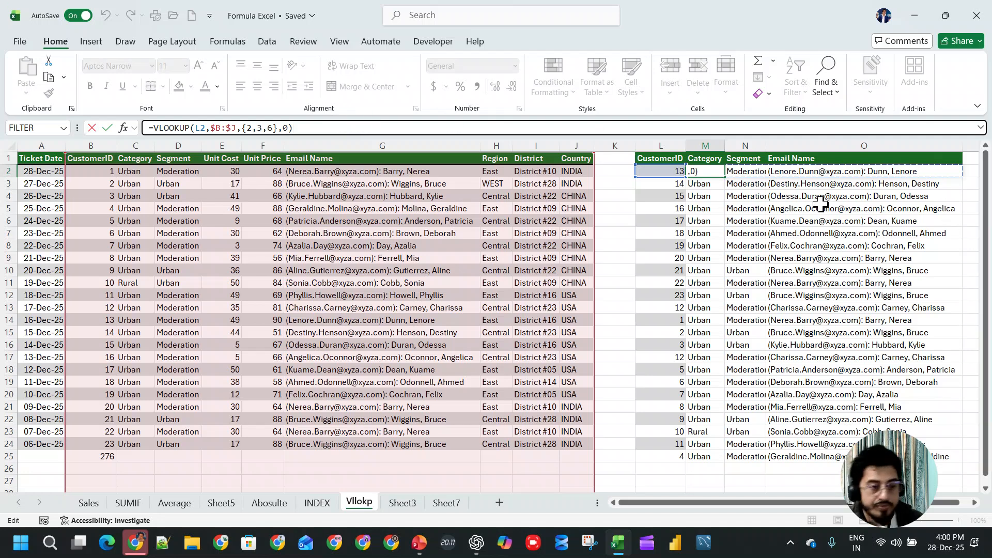
pyautogui.press('Tab')
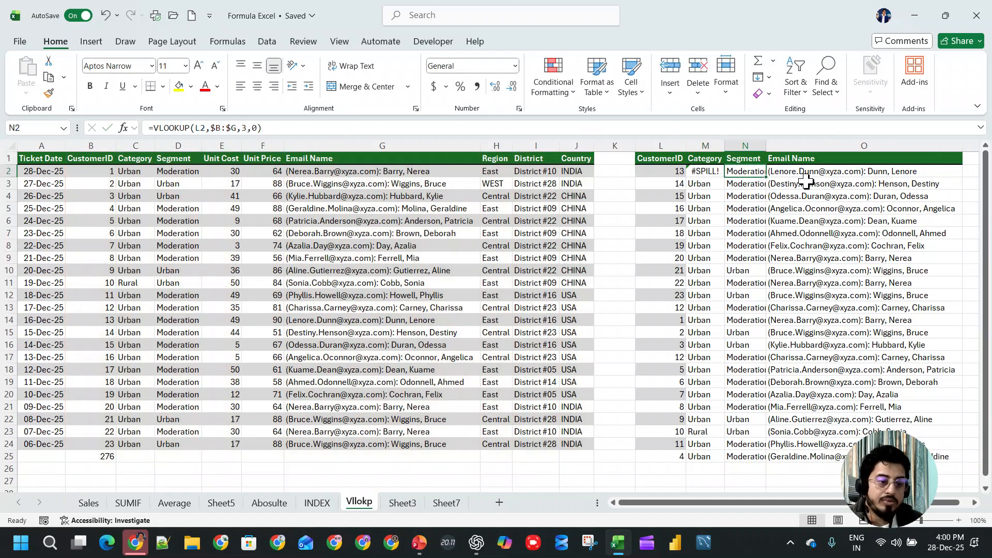
pyautogui.hotkey('ctrl', 'shift', 'Right')
pyautogui.hotkey('ctrl', 'shift', 'Down')
pyautogui.press('Delete')
pyautogui.press('Left')
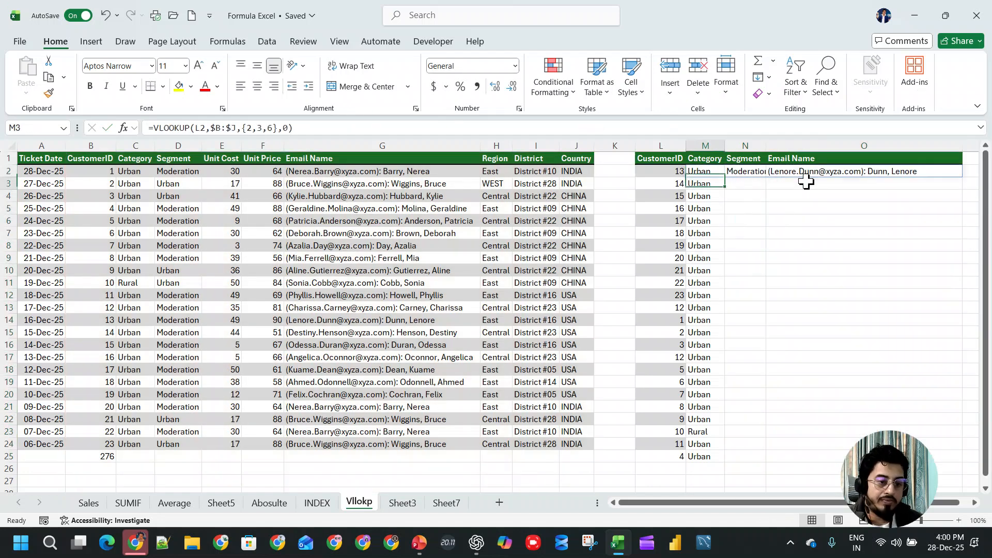
pyautogui.press('Down')
pyautogui.hotkey('ctrl', 'shift', 'Down')
pyautogui.press('Delete')
pyautogui.click(711, 172)
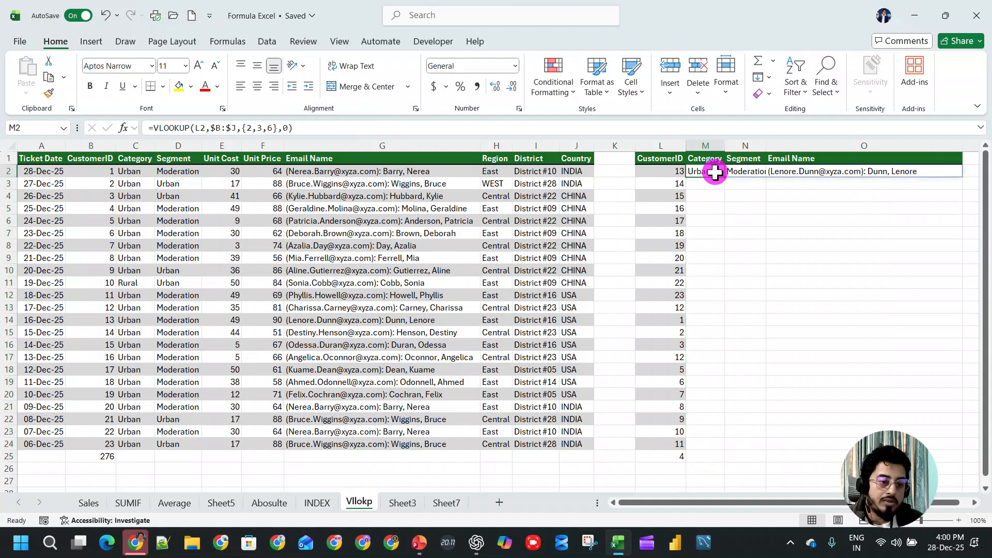
# - Fit Segment column N to its contents and fill the M2 array lookup down to row 25
pyautogui.moveTo(773, 141); pyautogui.dragTo(778, 141)
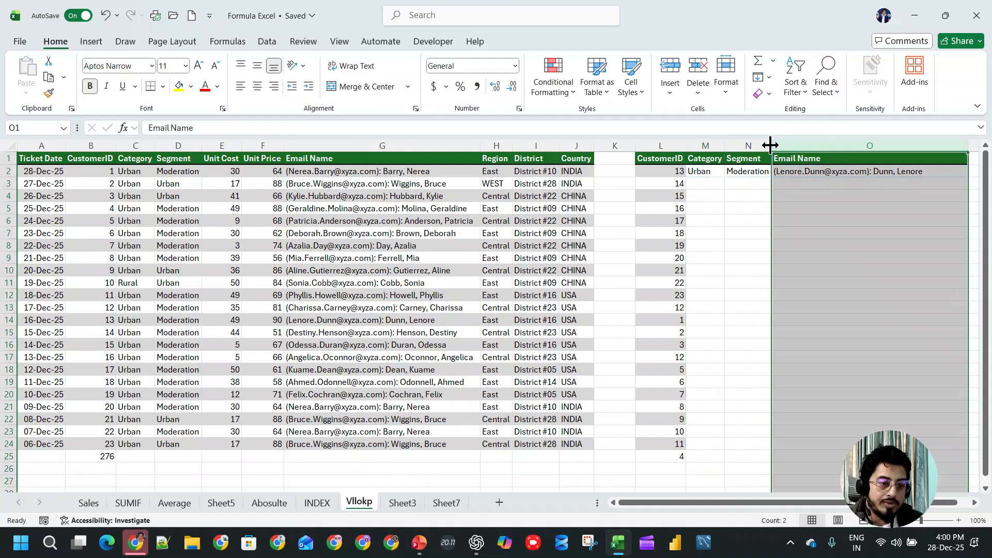
pyautogui.click(693, 171)
pyautogui.moveTo(692, 171); pyautogui.dragTo(894, 171)
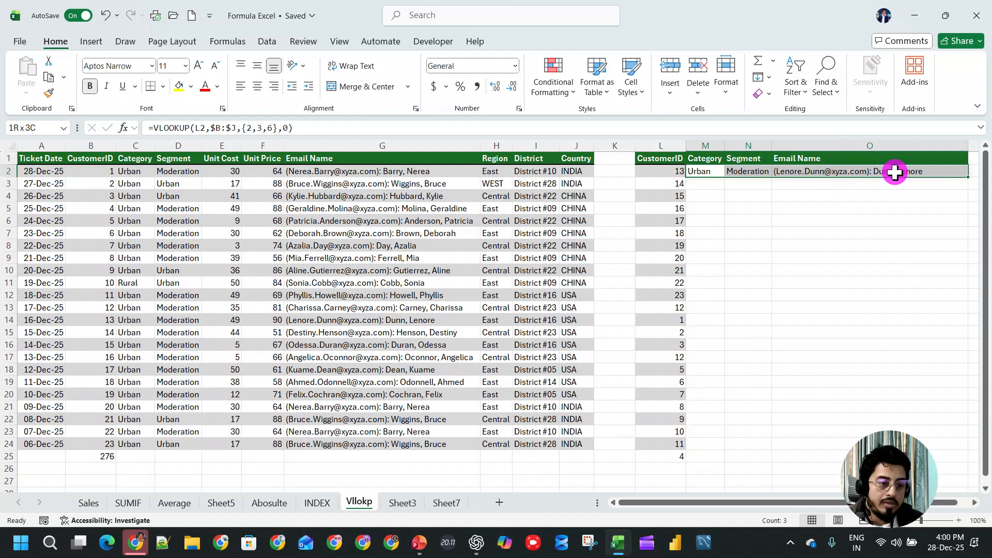
pyautogui.click(969, 177)
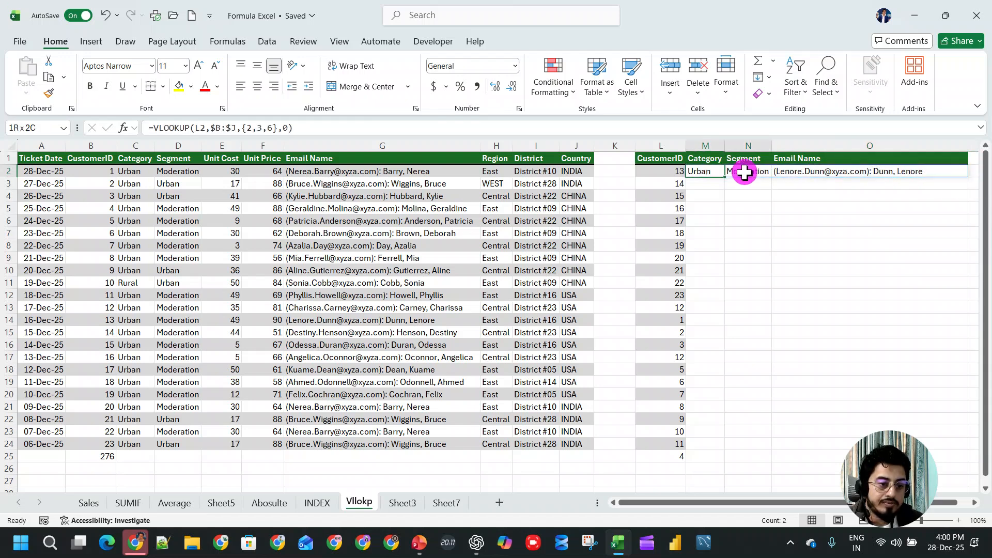
pyautogui.moveTo(715, 171); pyautogui.dragTo(912, 172)
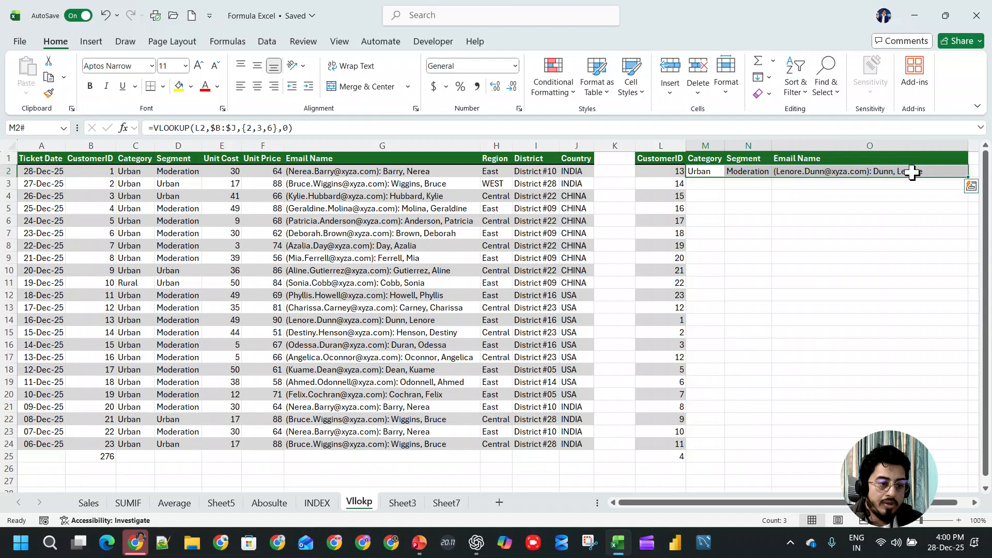
pyautogui.click(716, 173)
pyautogui.moveTo(723, 178); pyautogui.dragTo(724, 455)
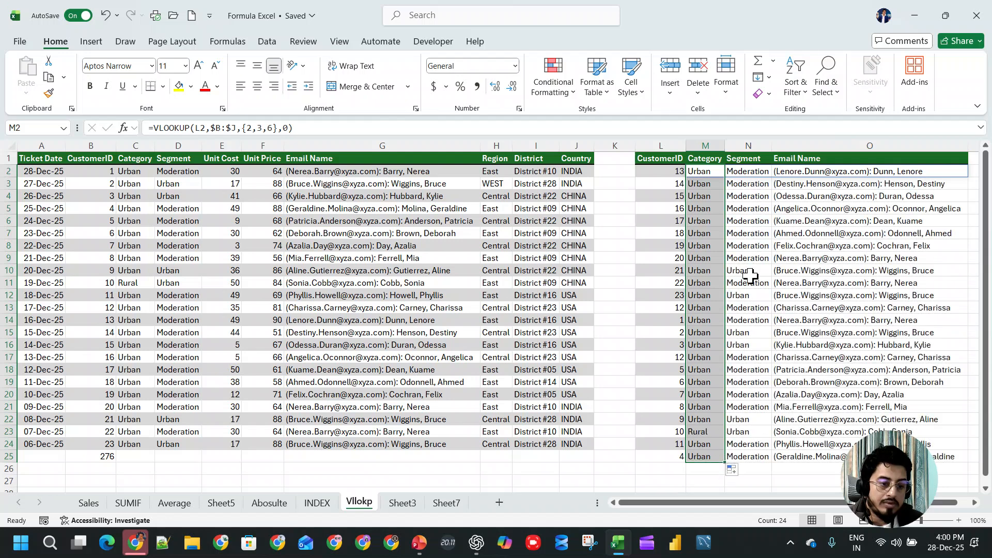
# - Inspect the formula behind the spilled Email Name and Segment cells and compare it with M2 and the lookup headers
pyautogui.click(887, 171)
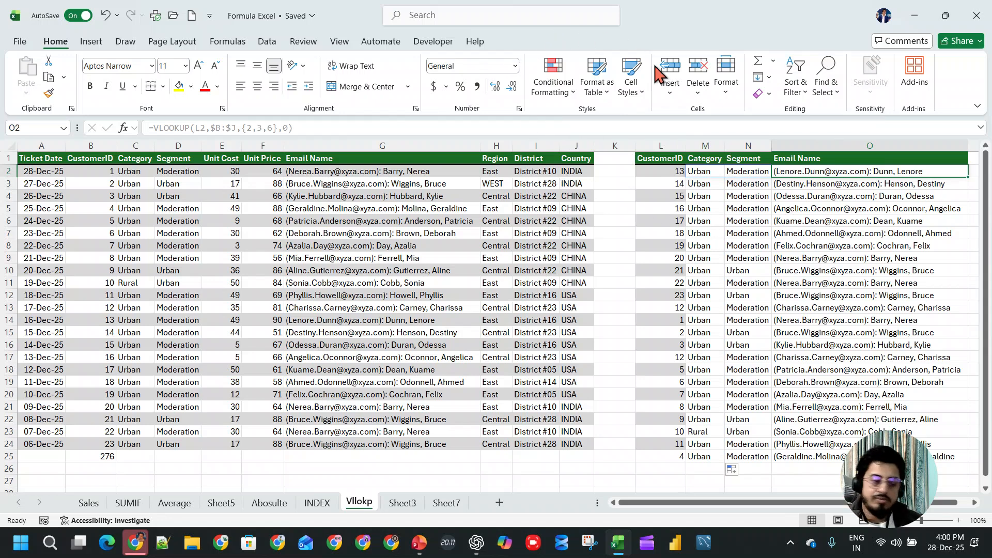
pyautogui.click(704, 158)
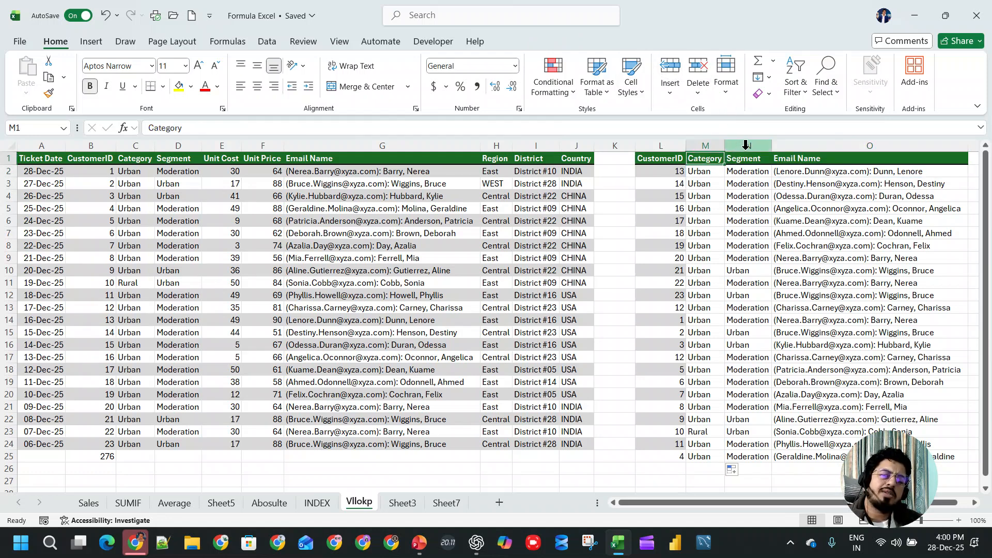
pyautogui.click(745, 184)
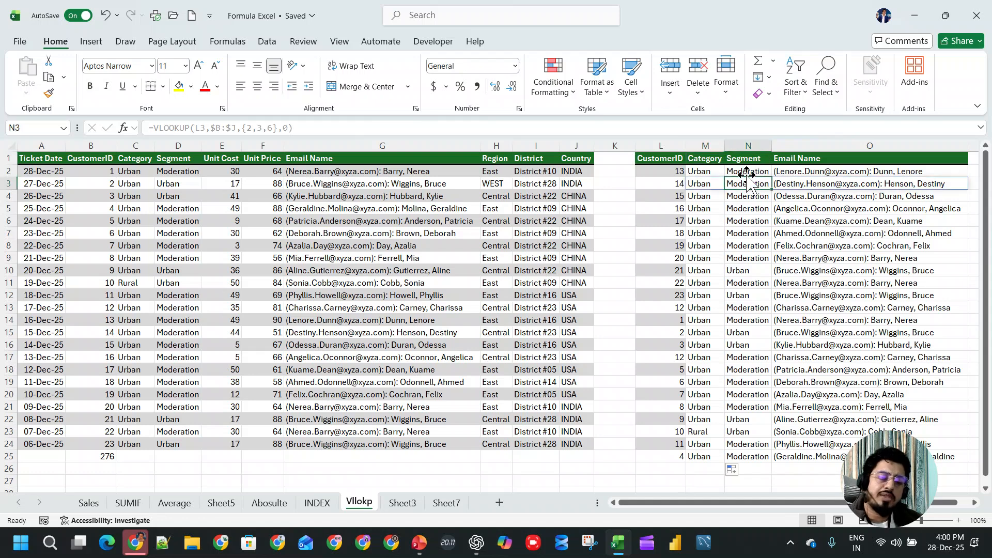
pyautogui.click(701, 171)
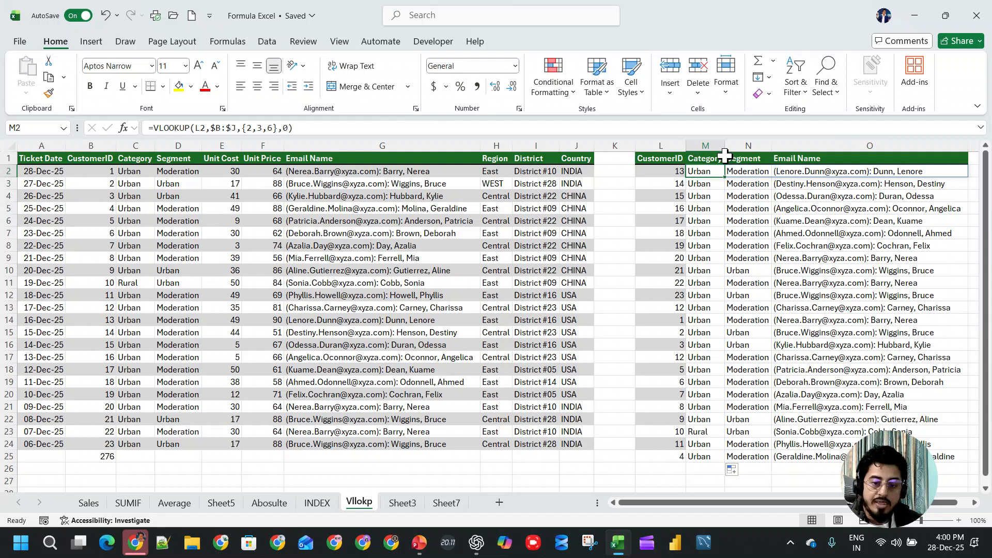
pyautogui.click(705, 157)
pyautogui.click(744, 158)
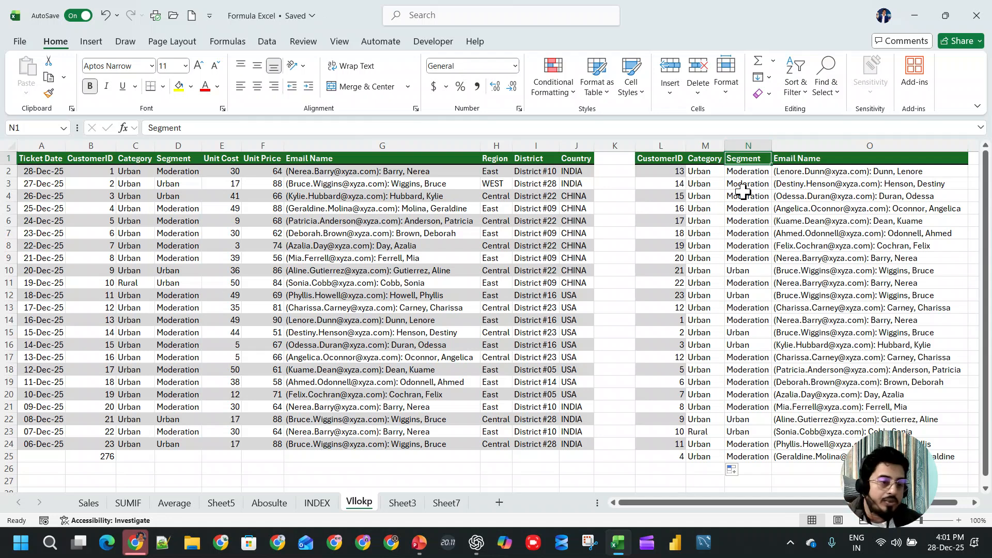
# - Clear all Category, Segment and Email Name lookup results in M2:O25
pyautogui.click(712, 174)
pyautogui.hotkey('ctrl', 'shift', 'Right')
pyautogui.hotkey('ctrl', 'shift', 'Left')
pyautogui.press('Left')
pyautogui.click(711, 174)
pyautogui.hotkey('ctrl', 'shift', 'Right')
pyautogui.hotkey('ctrl', 'shift', 'Down')
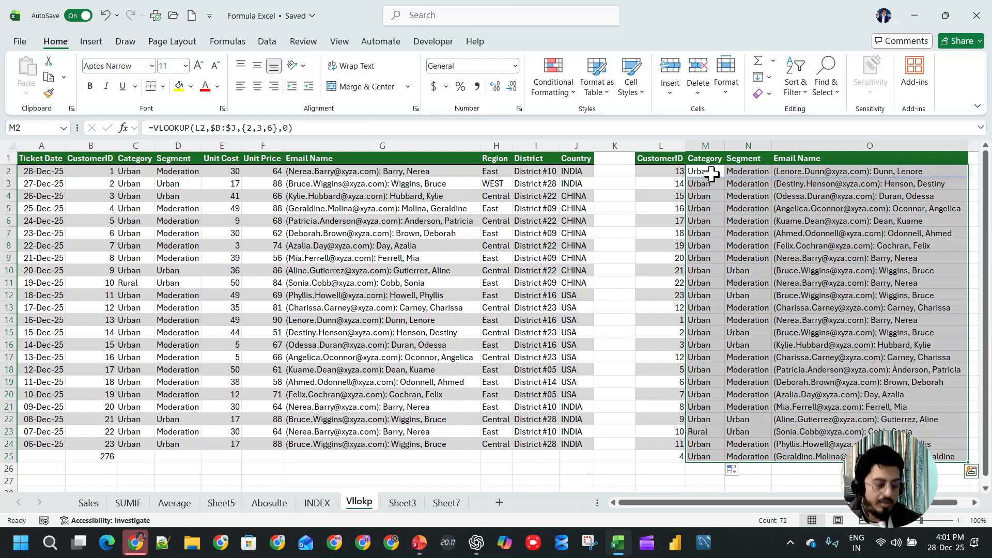
pyautogui.press('Delete')
pyautogui.write('=ind')
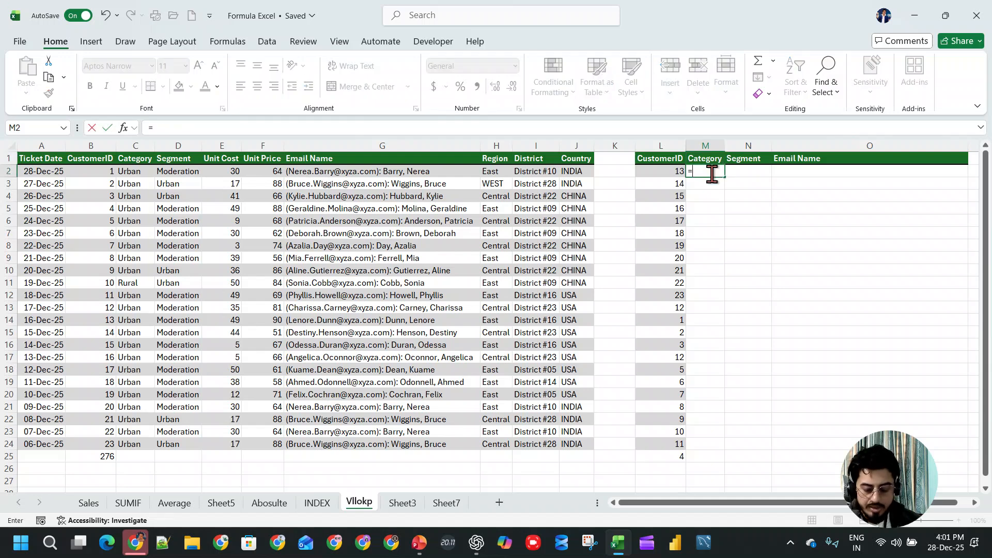
pyautogui.press('Escape')
pyautogui.press('Escape')
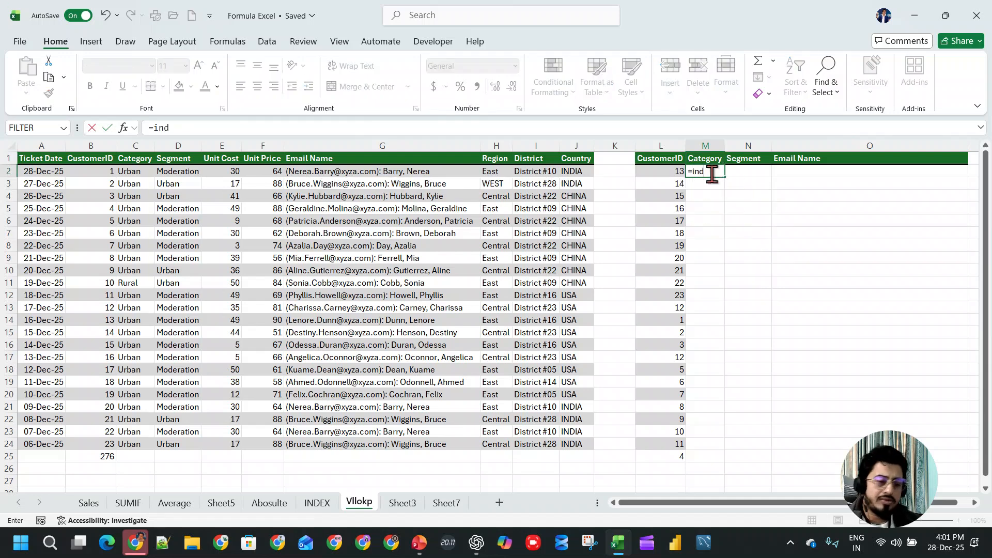
pyautogui.moveTo(434, 227)
pyautogui.mouseDown()
pyautogui.moveTo(438, 158)
pyautogui.moveTo(490, 160)
pyautogui.moveTo(517, 207)
pyautogui.moveTo(537, 153)
pyautogui.moveTo(509, 176)
pyautogui.moveTo(558, 180)
pyautogui.moveTo(638, 227)
pyautogui.mouseUp()
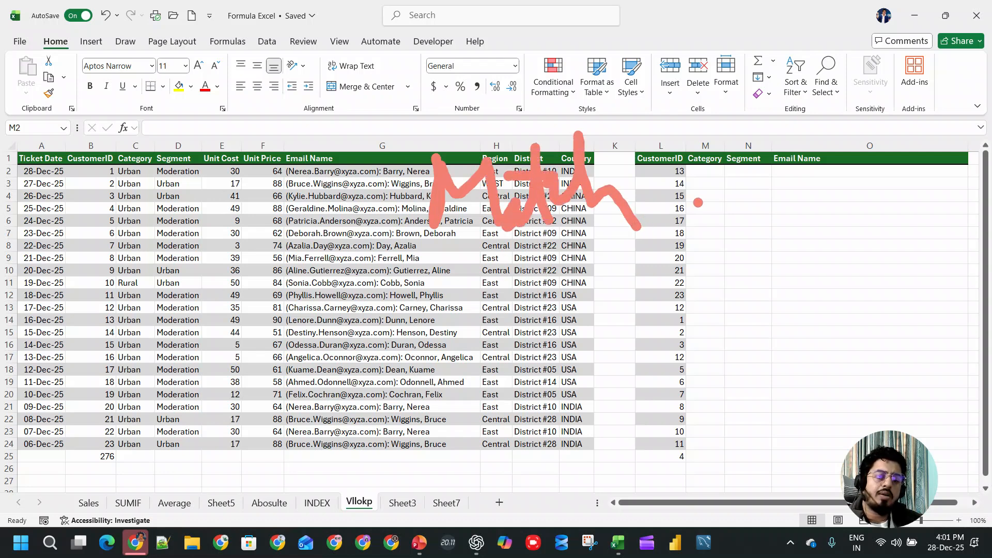
pyautogui.press('Escape')
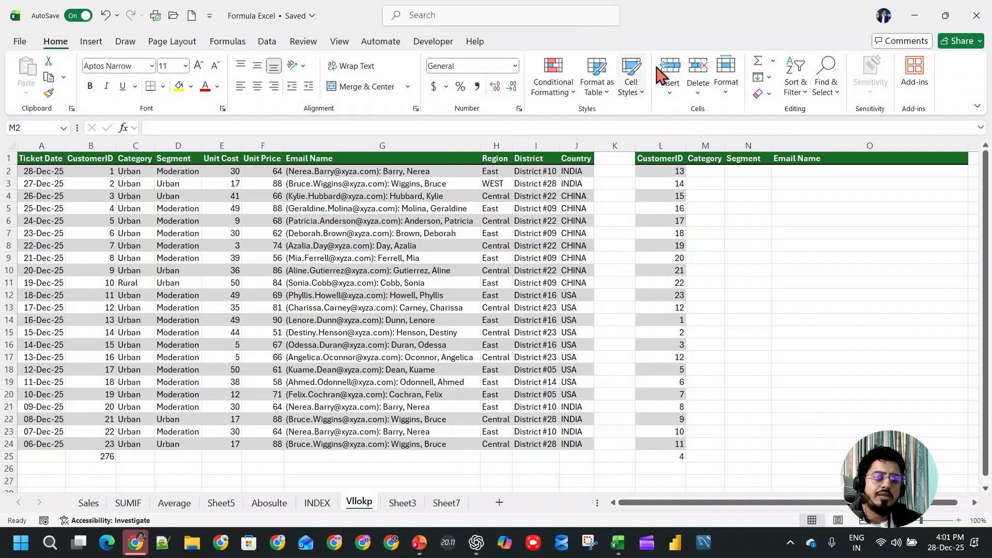
# - Start a VLOOKUP formula in M2 with L2 as lookup value and columns B:J as table array
pyautogui.click(715, 173)
pyautogui.write('=VLOOKUP(')
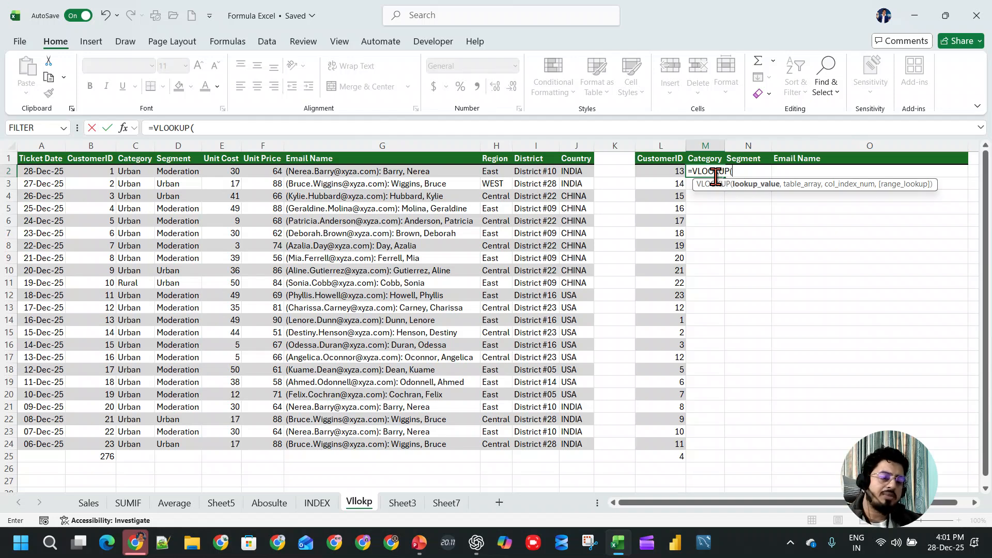
pyautogui.press('Left')
pyautogui.write(',')
pyautogui.moveTo(101, 144); pyautogui.dragTo(579, 144)
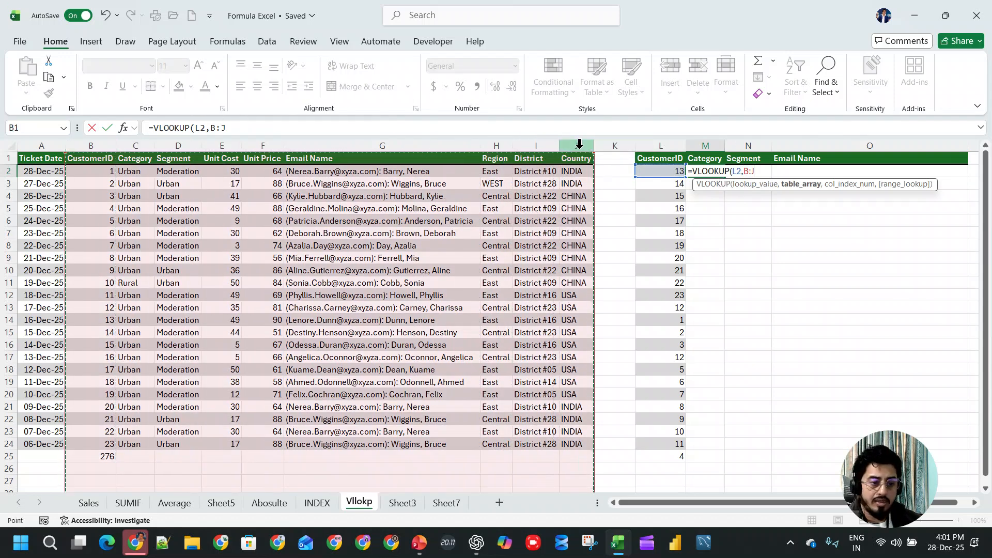
pyautogui.write(',')
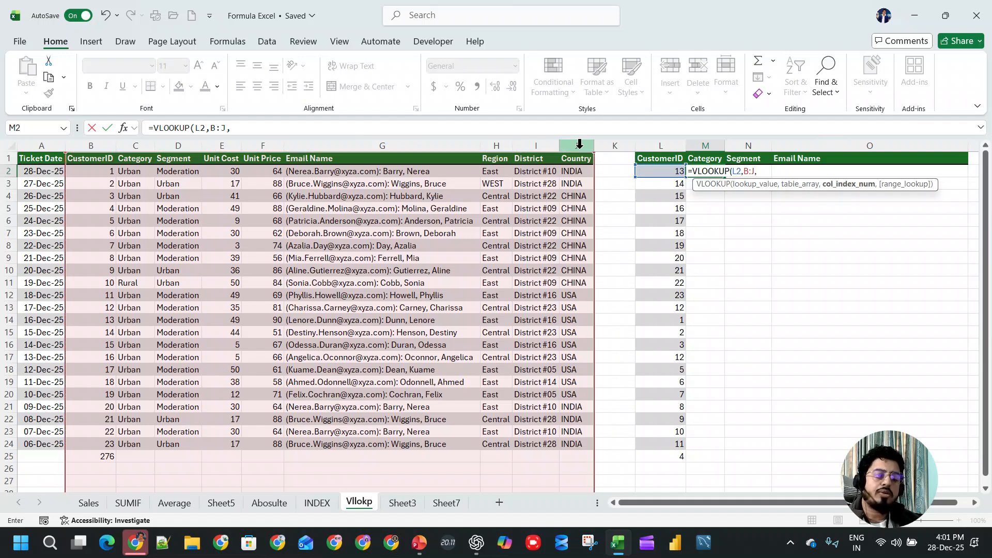
pyautogui.write('mac')
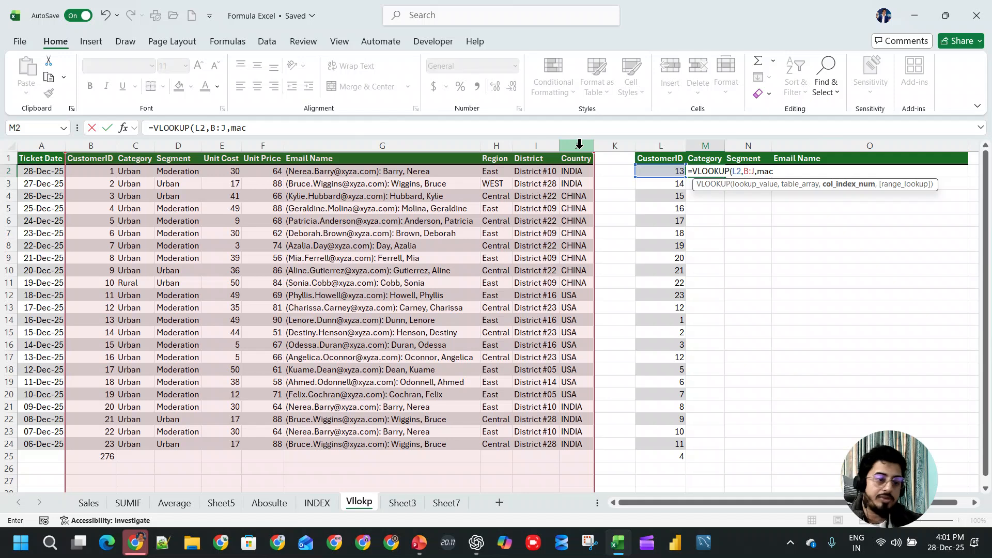
# - Nest MATCH as the column index, using the absolute header range $B$1:$J$1 as its lookup array
pyautogui.press('BackSpace')
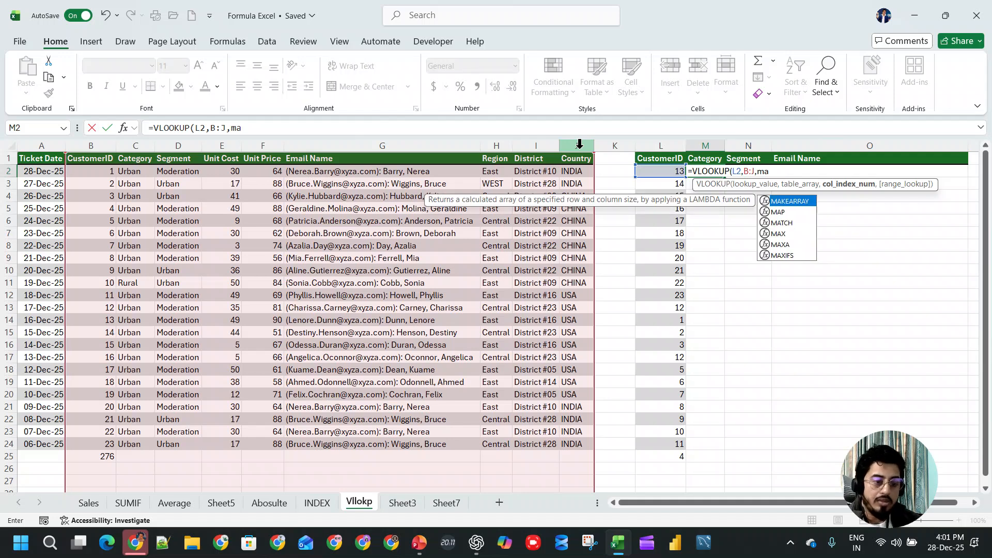
pyautogui.press('Down')
pyautogui.press('Down')
pyautogui.press('Tab')
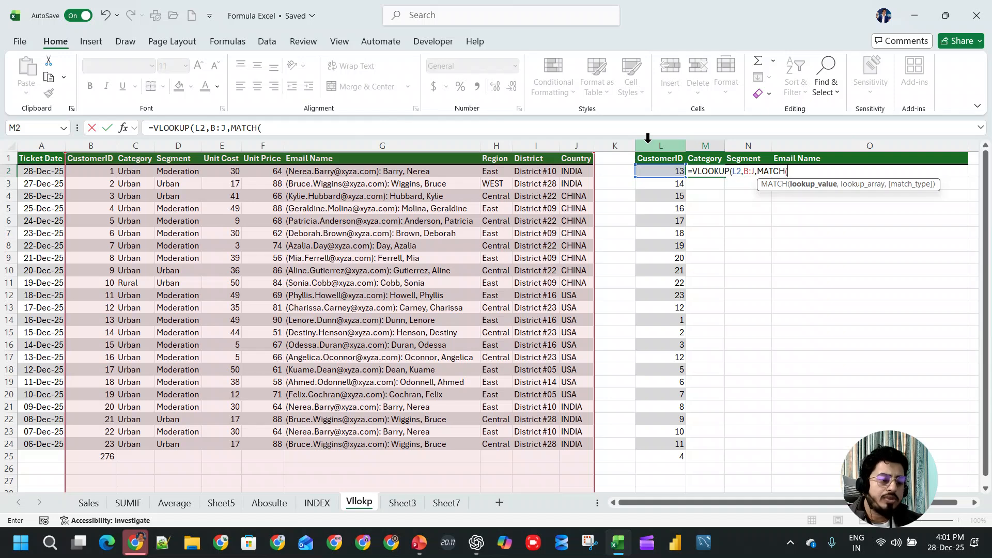
pyautogui.write(',')
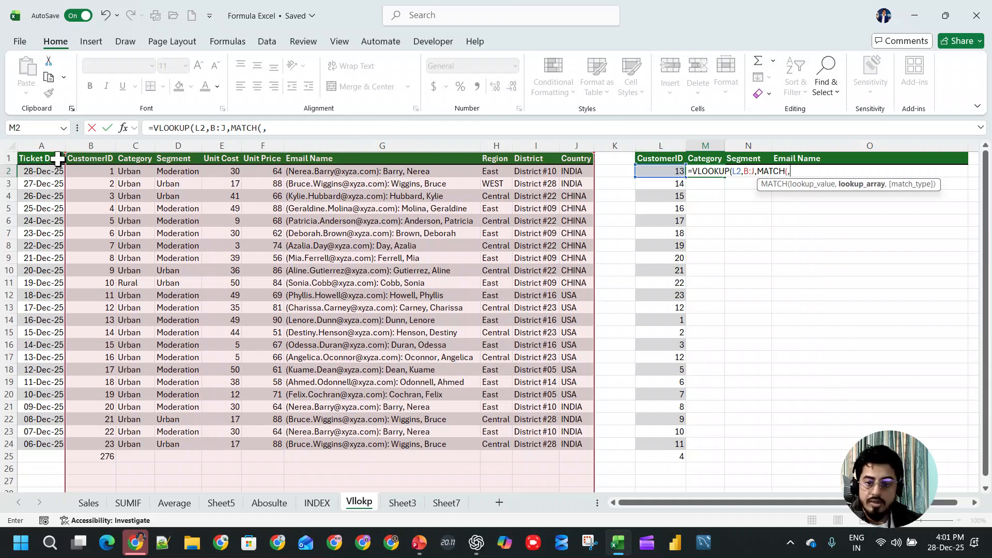
pyautogui.click(87, 159)
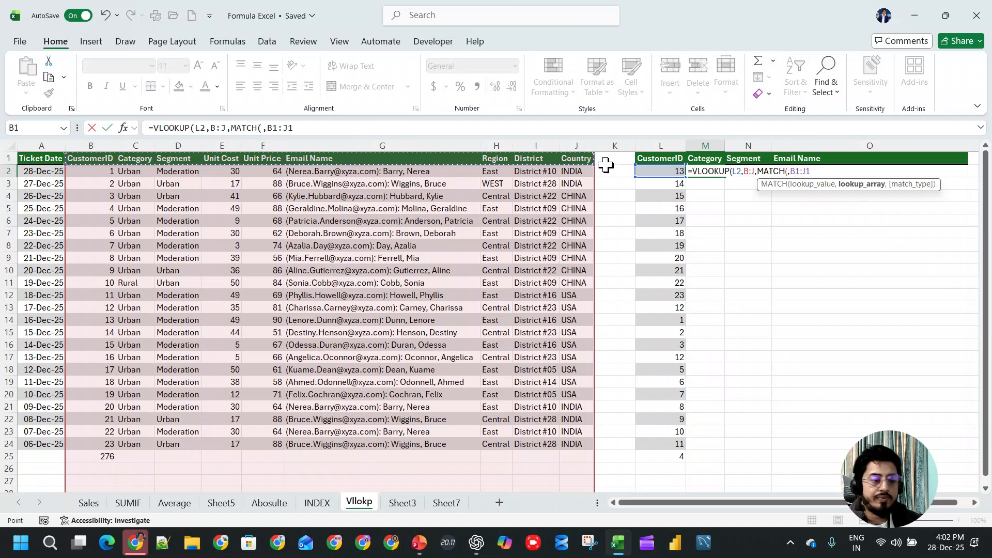
pyautogui.press('F4')
pyautogui.write(',')
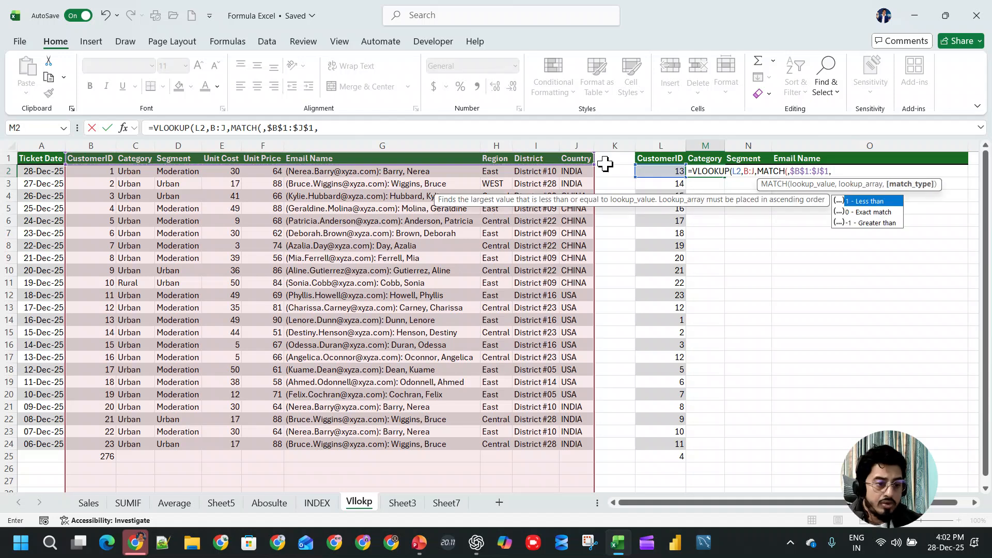
# - Complete MATCH with match type 2 and the Category header M$1 as lookup value, and enter the formula
pyautogui.press('Left')
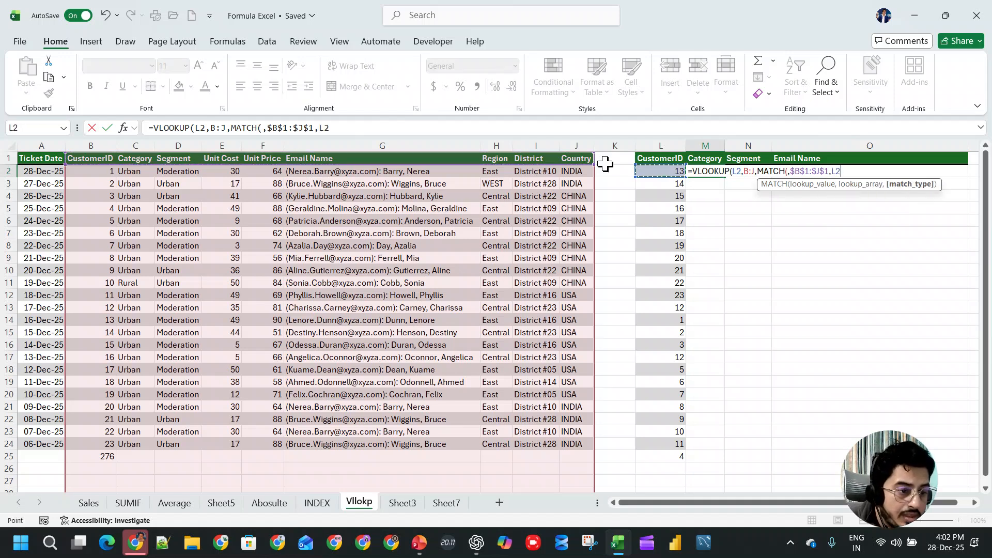
pyautogui.press('BackSpace')
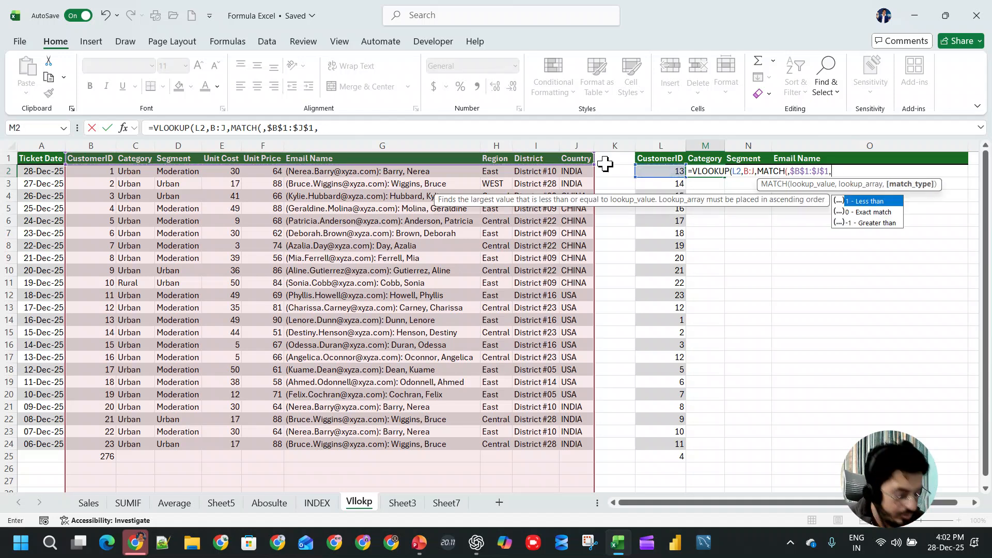
pyautogui.write('2')
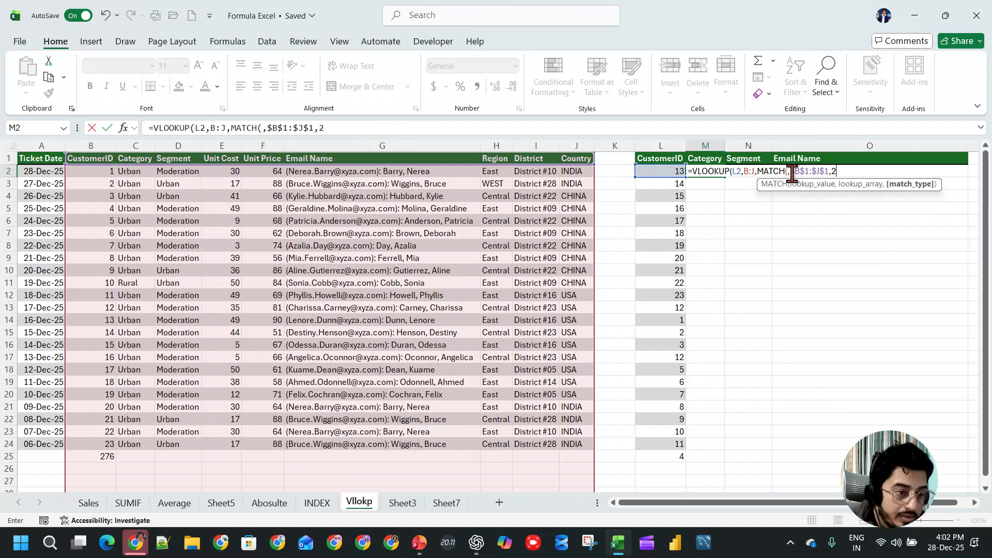
pyautogui.click(805, 186)
pyautogui.click(713, 159)
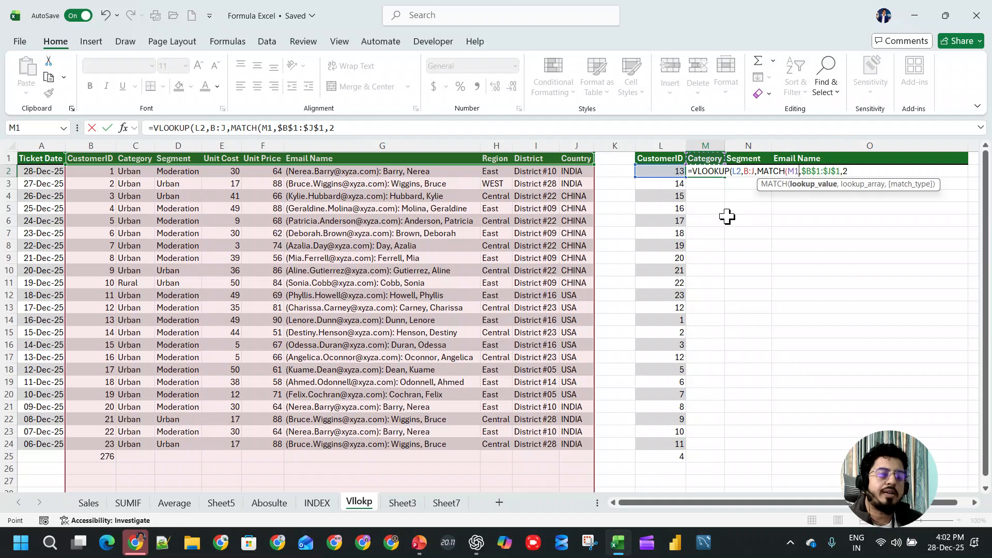
pyautogui.press('F4')
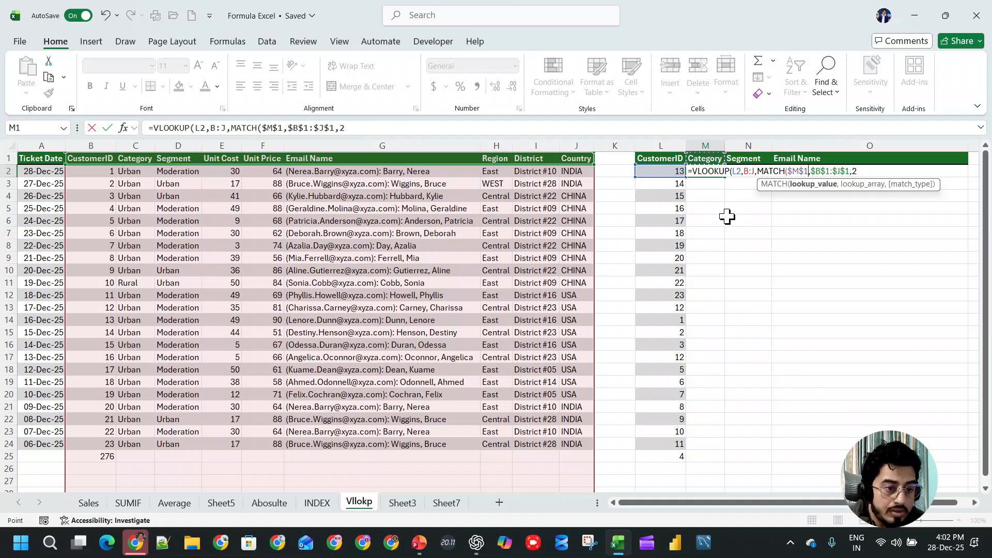
pyautogui.press('F4')
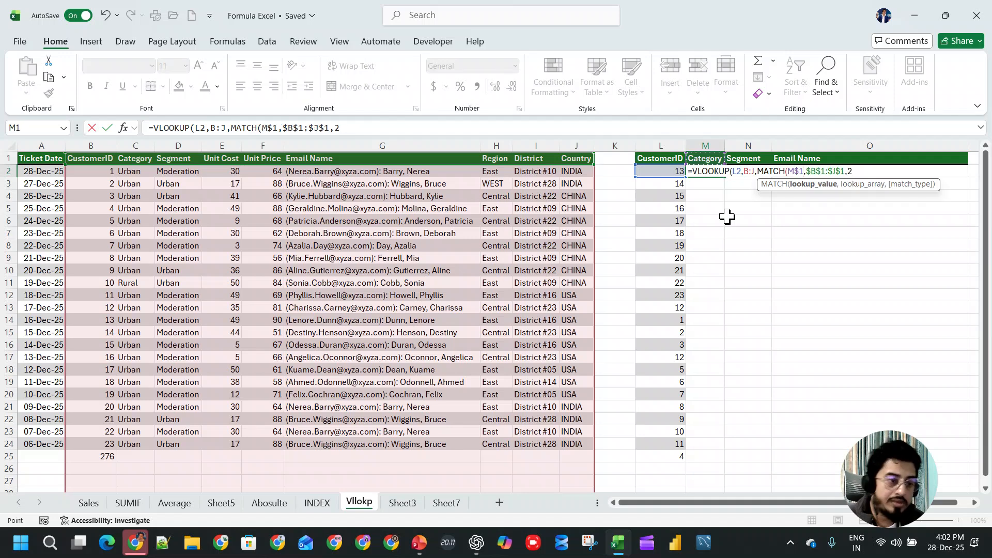
pyautogui.press('Return')
pyautogui.press('Return')
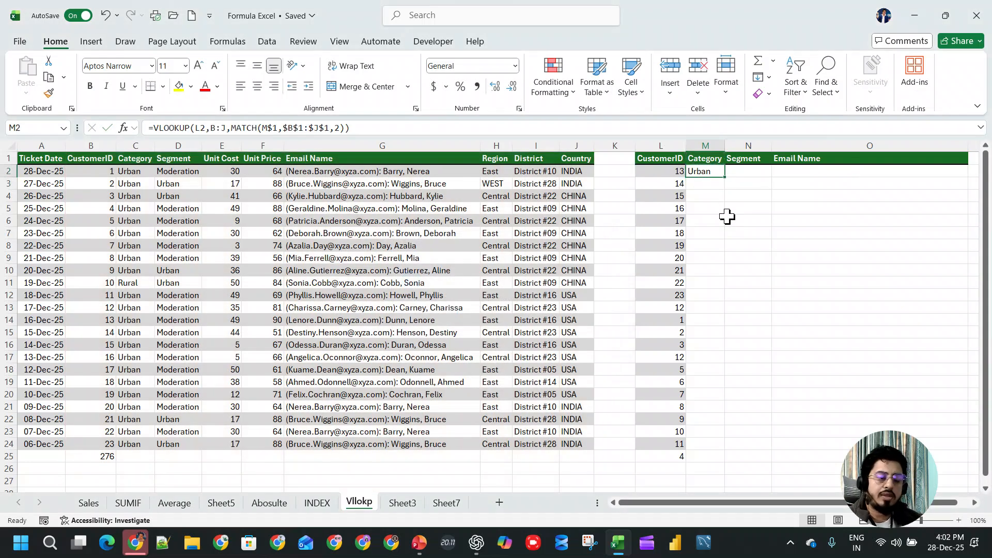
# - Lock only the column of the VLOOKUP lookup value in M2 so it reads $L2
pyautogui.doubleClick(700, 171)
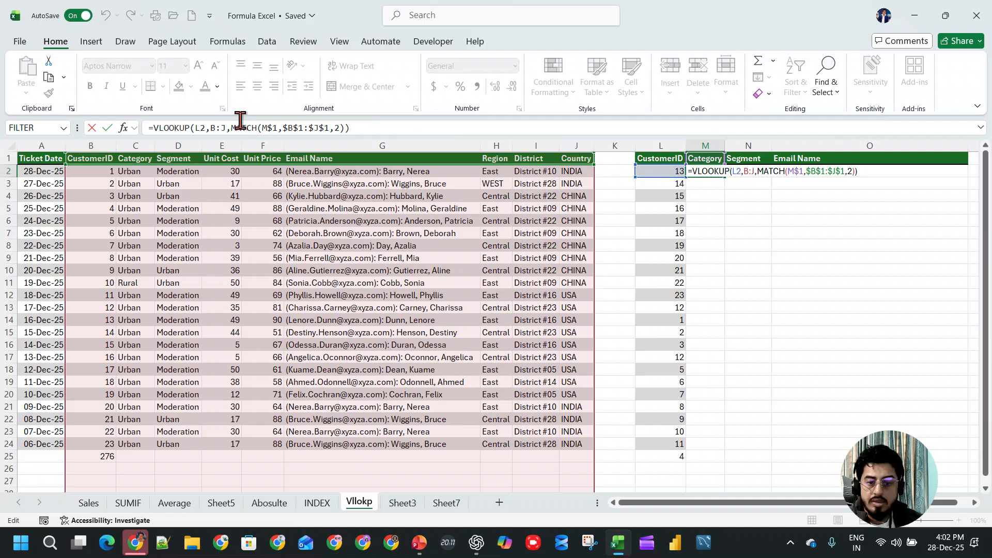
pyautogui.click(202, 128)
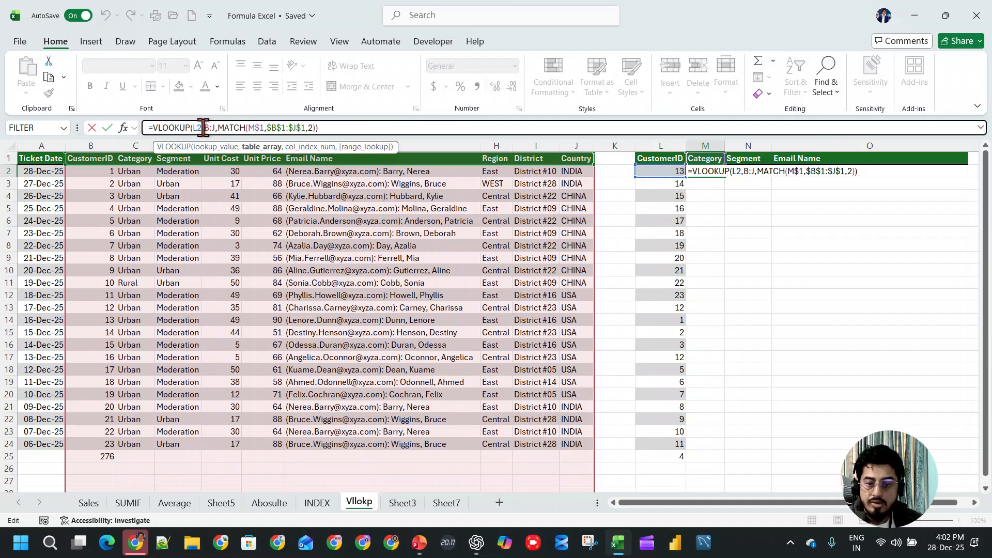
pyautogui.doubleClick(197, 128)
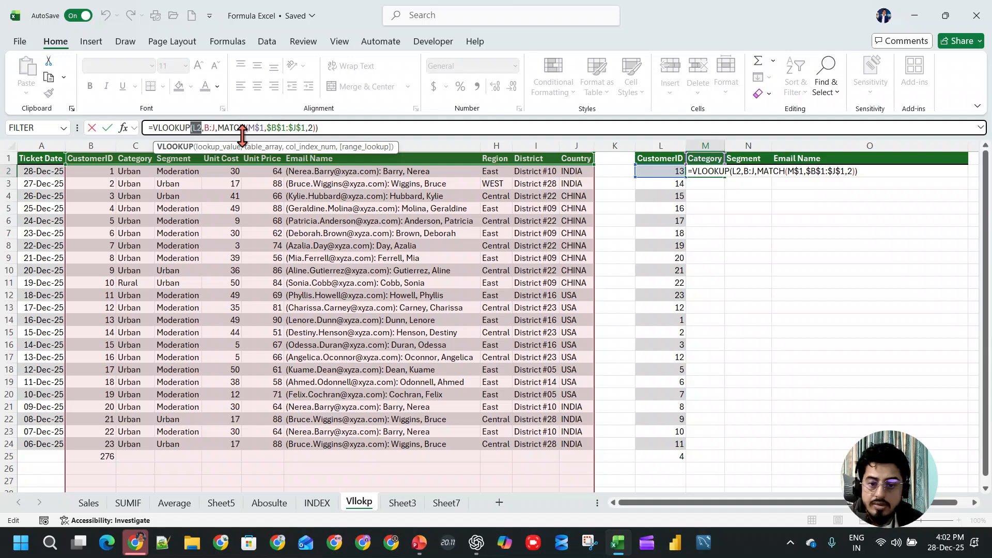
pyautogui.press('Escape')
pyautogui.doubleClick(200, 127)
pyautogui.press('F4')
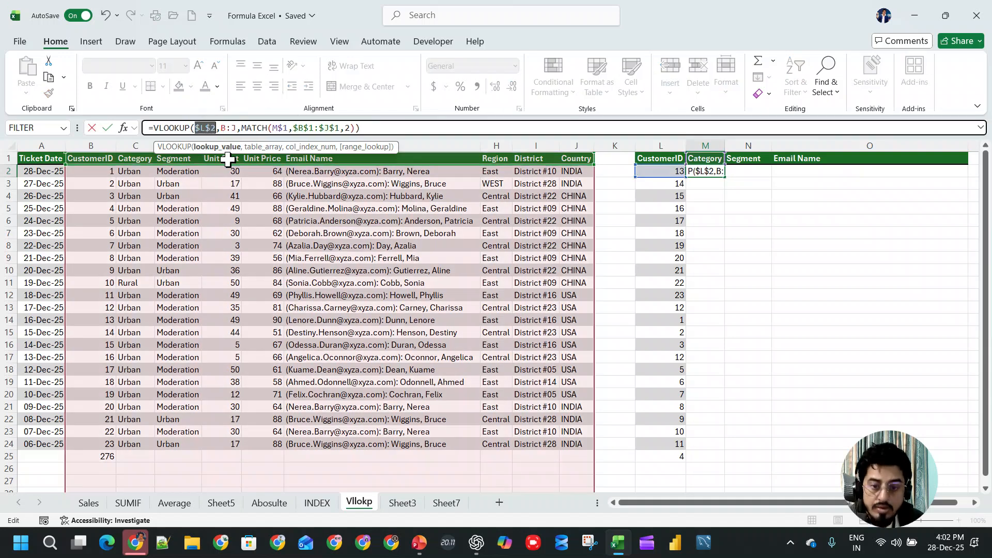
pyautogui.press('F4')
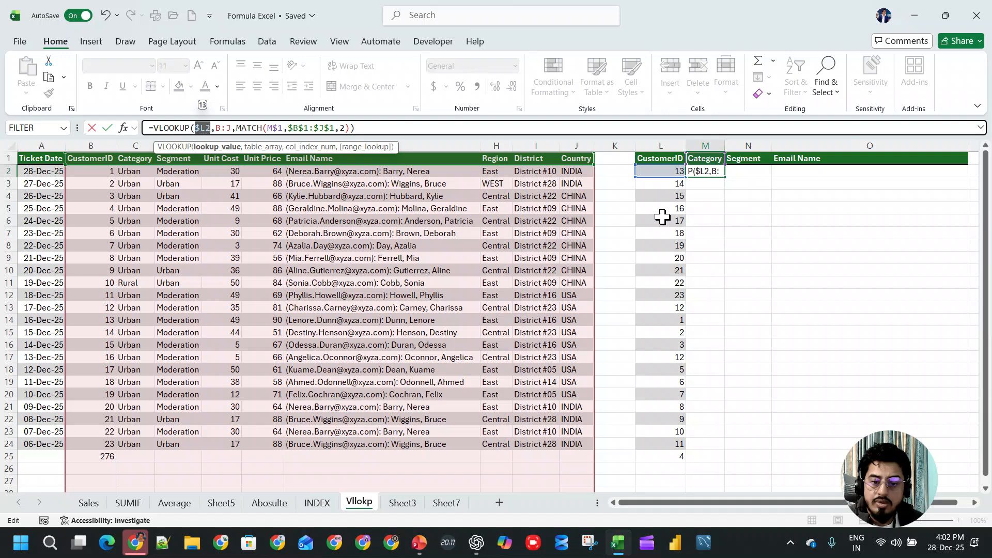
# - Make the M2 table array absolute as $B:$J and enter the edited formula
pyautogui.moveTo(230, 128); pyautogui.dragTo(216, 127)
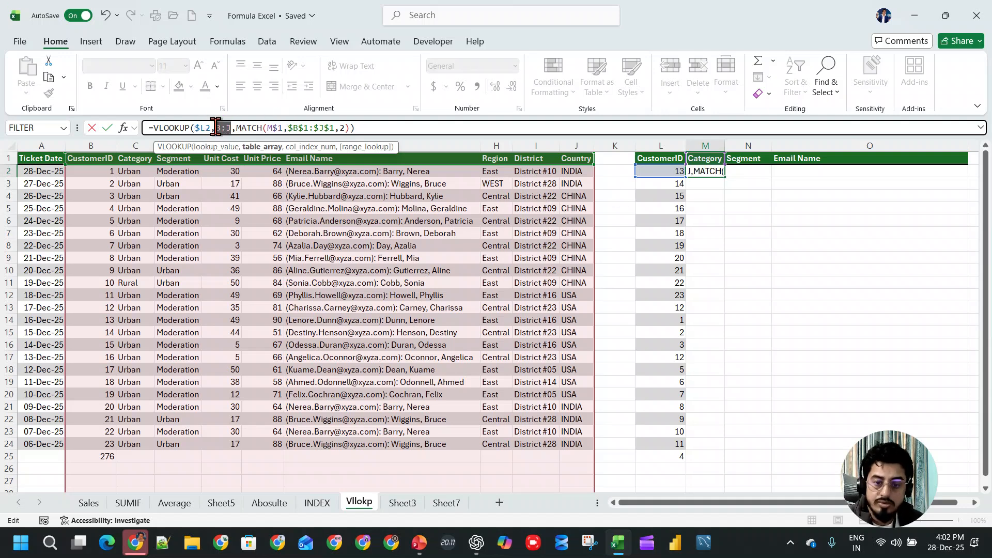
pyautogui.click(234, 127)
pyautogui.moveTo(234, 128); pyautogui.dragTo(216, 127)
pyautogui.press('F4')
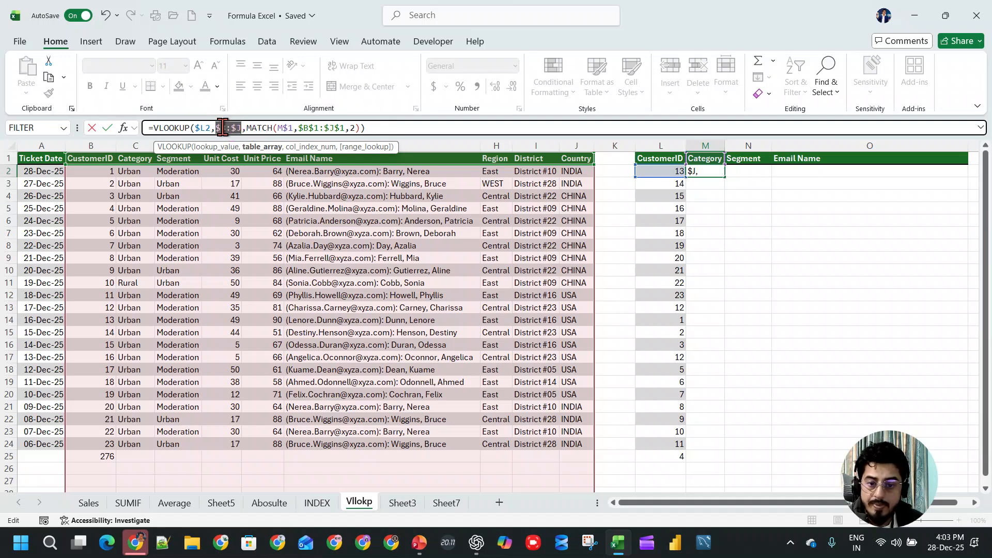
pyautogui.press('Return')
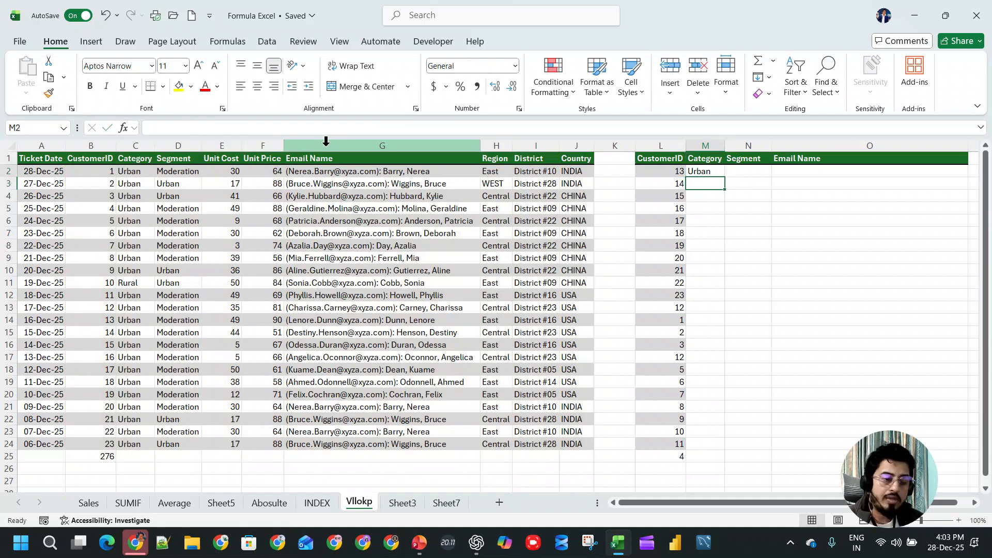
# - Fill the M2 formula down Category to row 25, and across Segment and Email Name down to row 24
pyautogui.press('Up')
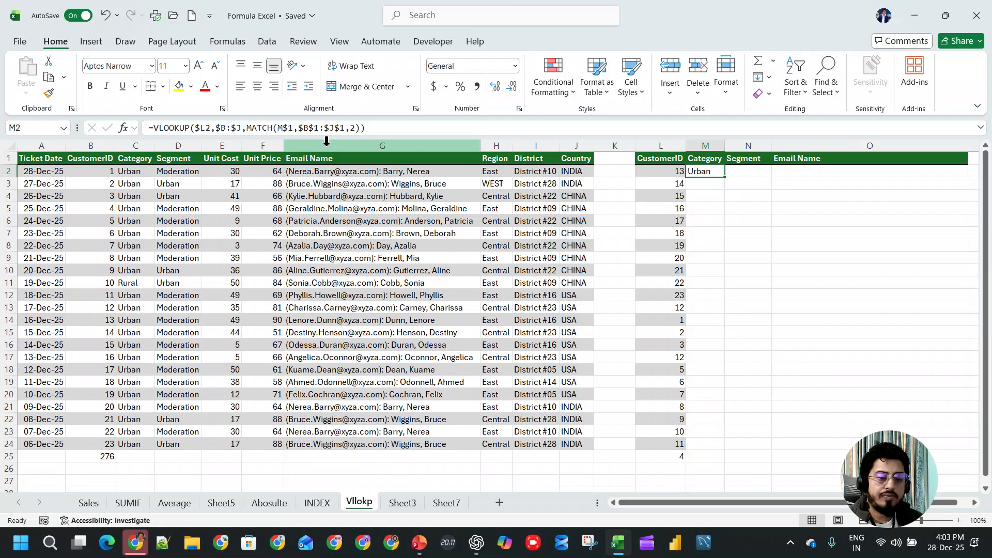
pyautogui.doubleClick(727, 176)
pyautogui.click(717, 172)
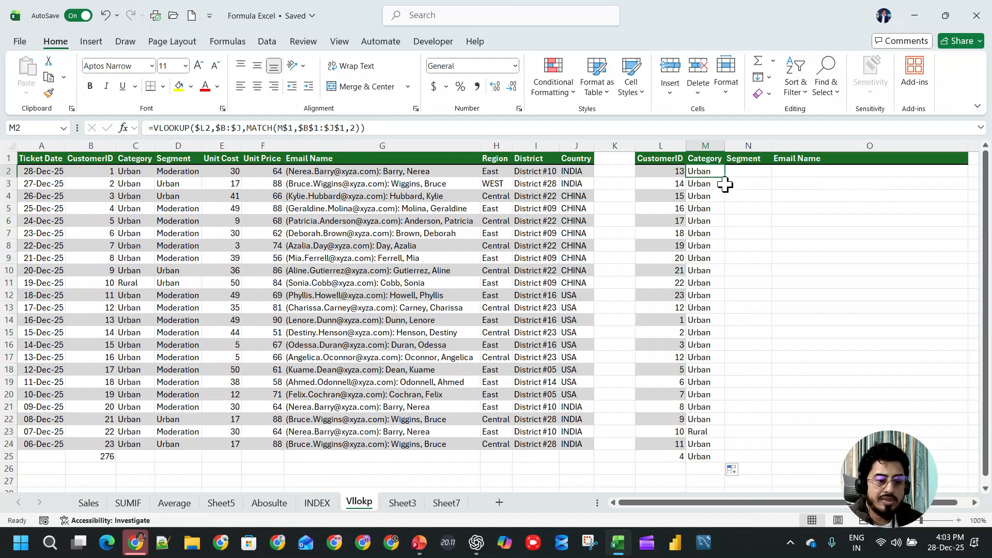
pyautogui.moveTo(726, 179); pyautogui.dragTo(891, 177)
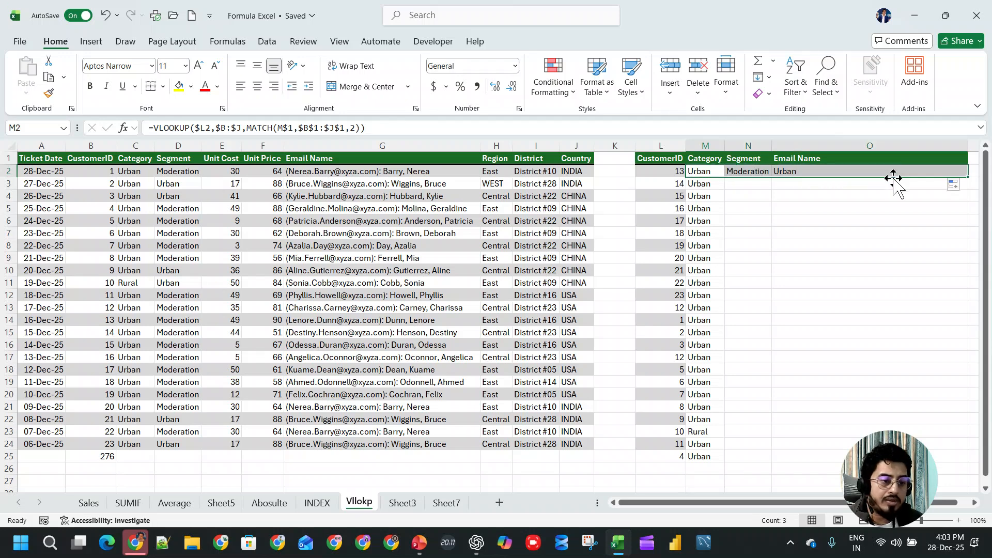
pyautogui.moveTo(967, 176); pyautogui.dragTo(968, 447)
# - Inspect the filled VLOOKUP and MATCH formulas in the Email Name, Segment and Category cells of row 2
pyautogui.click(831, 174)
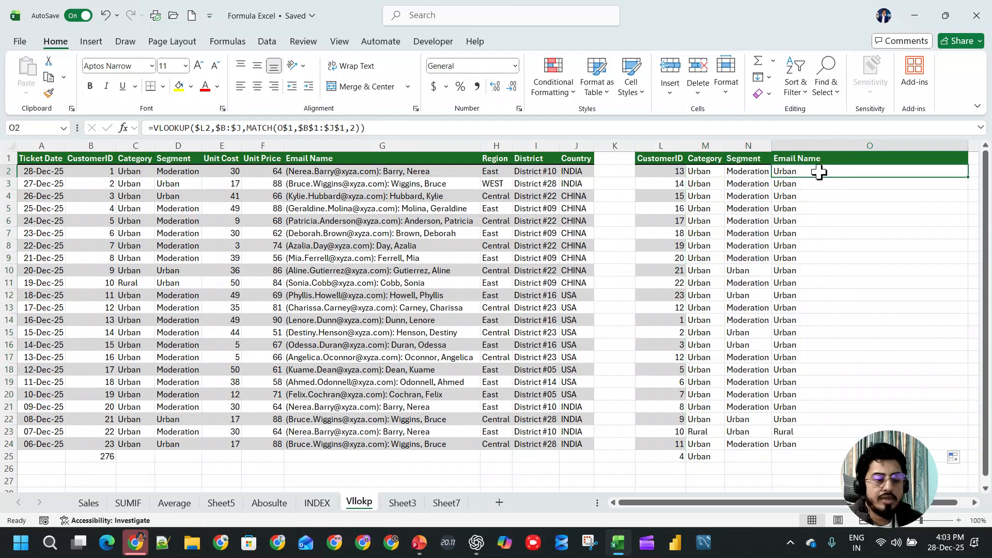
pyautogui.press('F2')
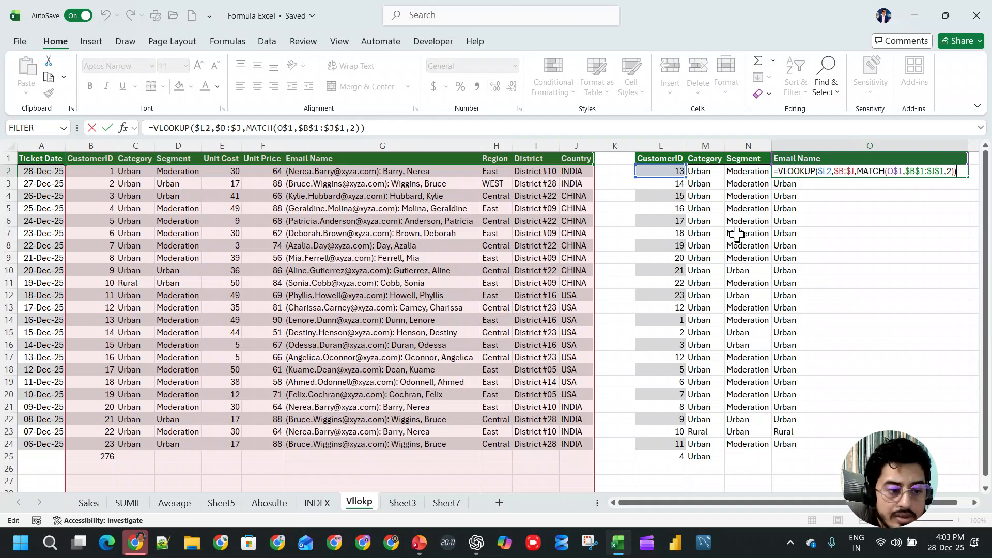
pyautogui.press('Return')
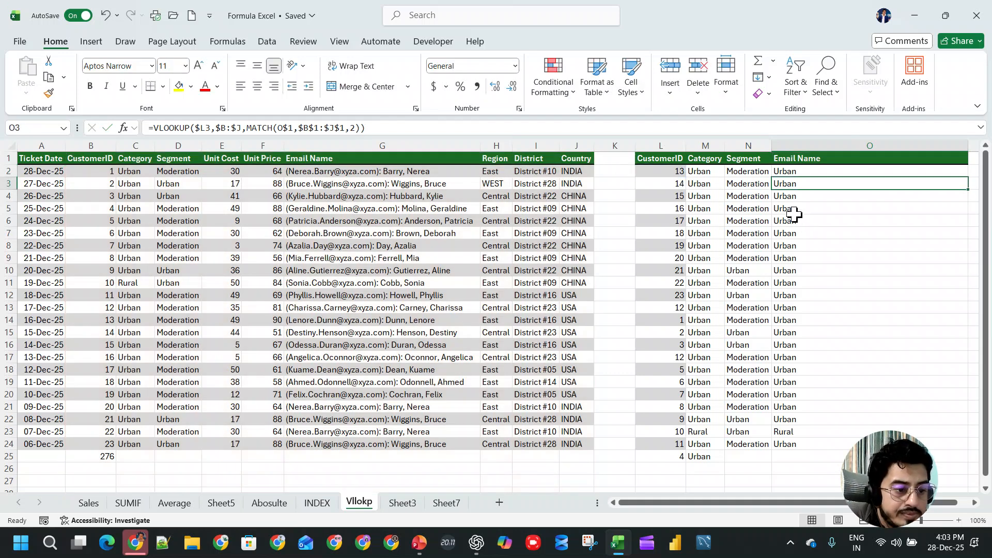
pyautogui.click(739, 171)
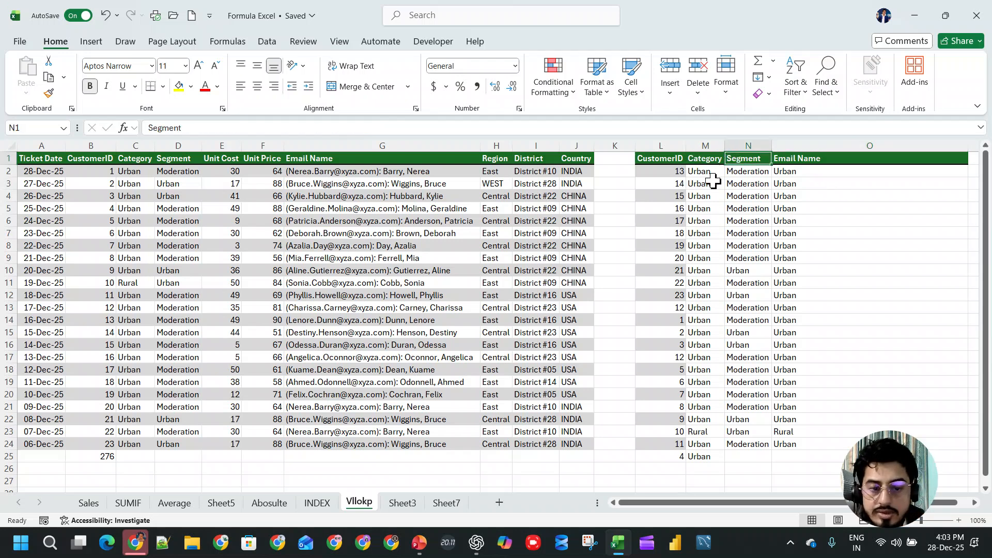
pyautogui.press('F1')
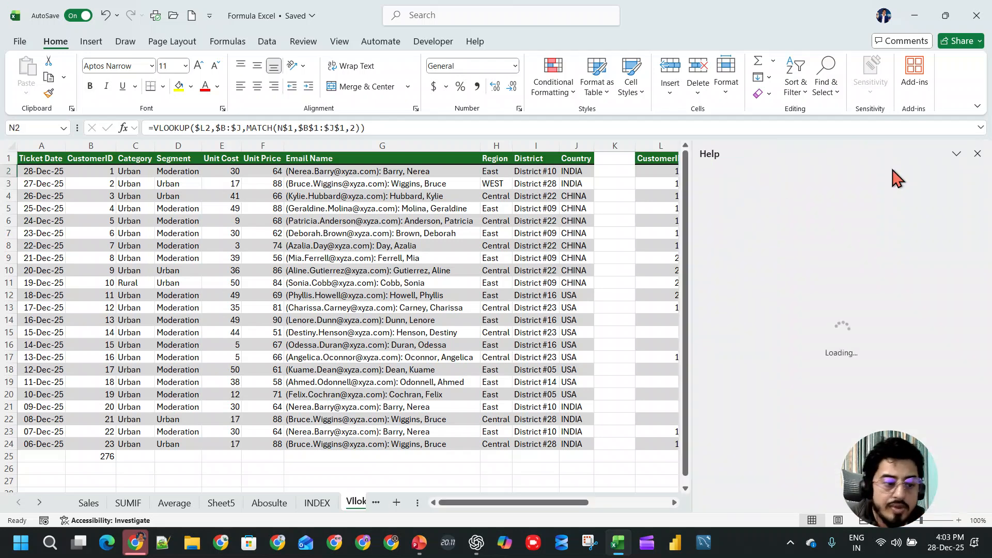
pyautogui.click(977, 154)
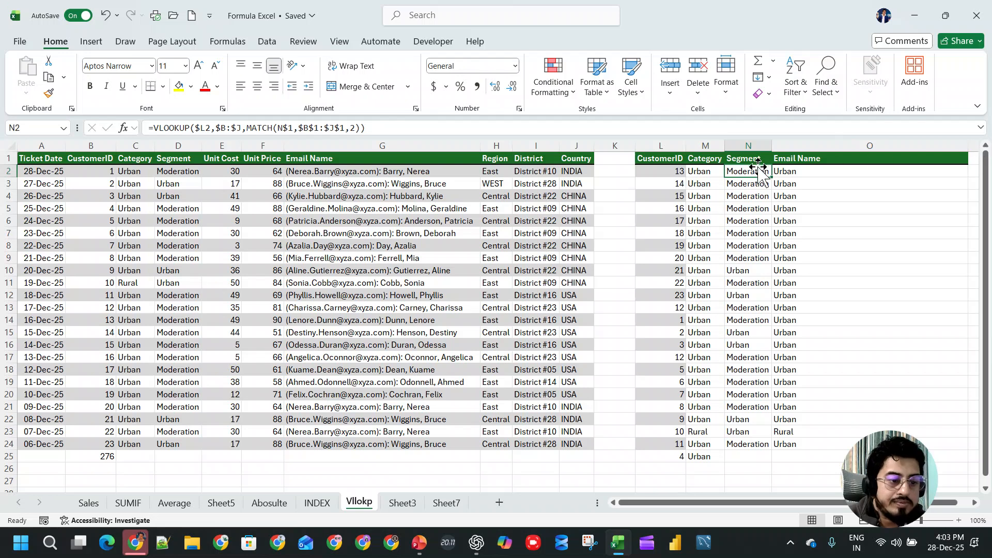
pyautogui.click(715, 169)
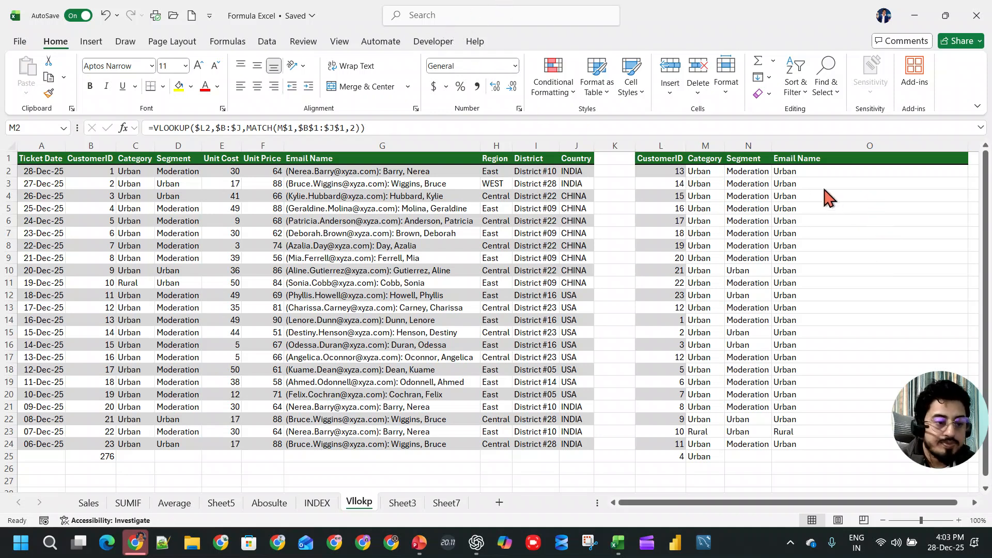
pyautogui.click(784, 171)
pyautogui.hotkey('ctrl', 'shift', 'Down')
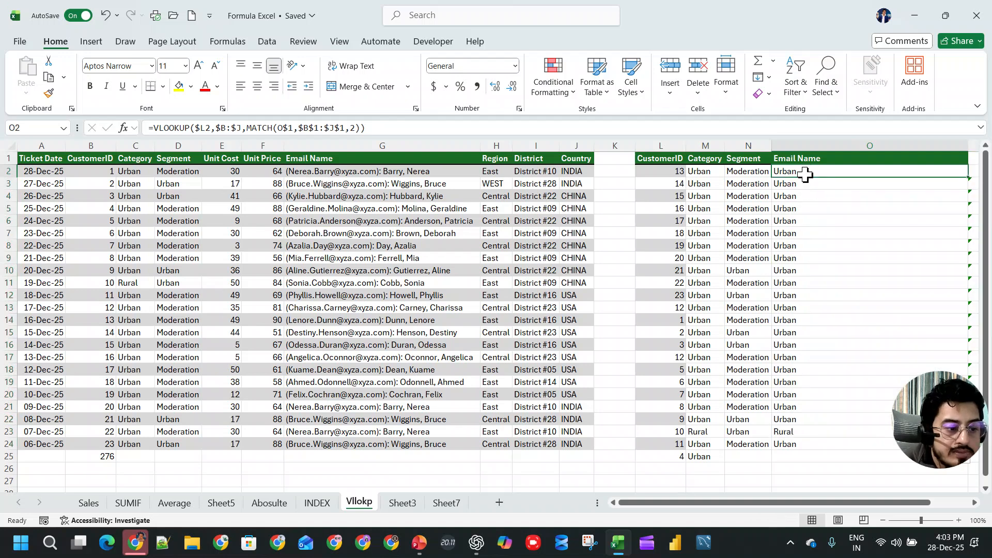
# - Undo the stray fill of the lookup formula into columns P and Q beside Email Name
pyautogui.moveTo(801, 503); pyautogui.dragTo(915, 496)
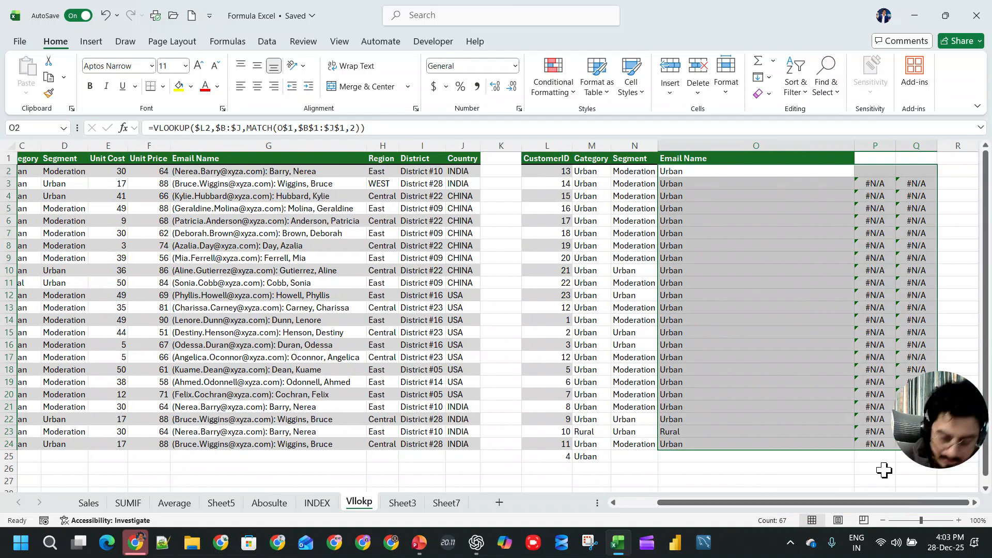
pyautogui.hotkey('ctrl', 'z')
pyautogui.hotkey('ctrl', 'z')
# - Set the MATCH type in the O2 Email Name formula to 0 for an exact match
pyautogui.click(752, 184)
pyautogui.click(733, 160)
pyautogui.doubleClick(734, 172)
pyautogui.moveTo(719, 504); pyautogui.dragTo(641, 511)
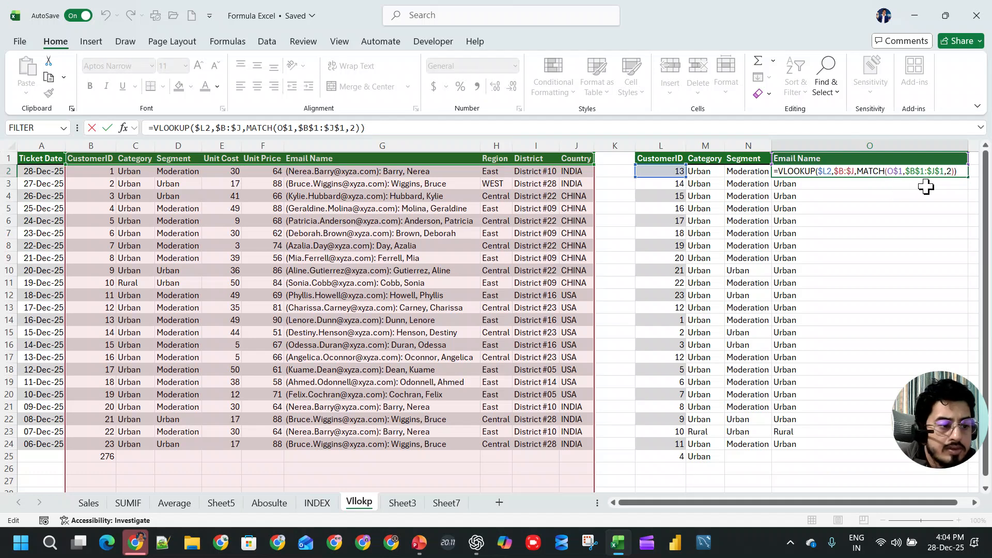
pyautogui.press('Return')
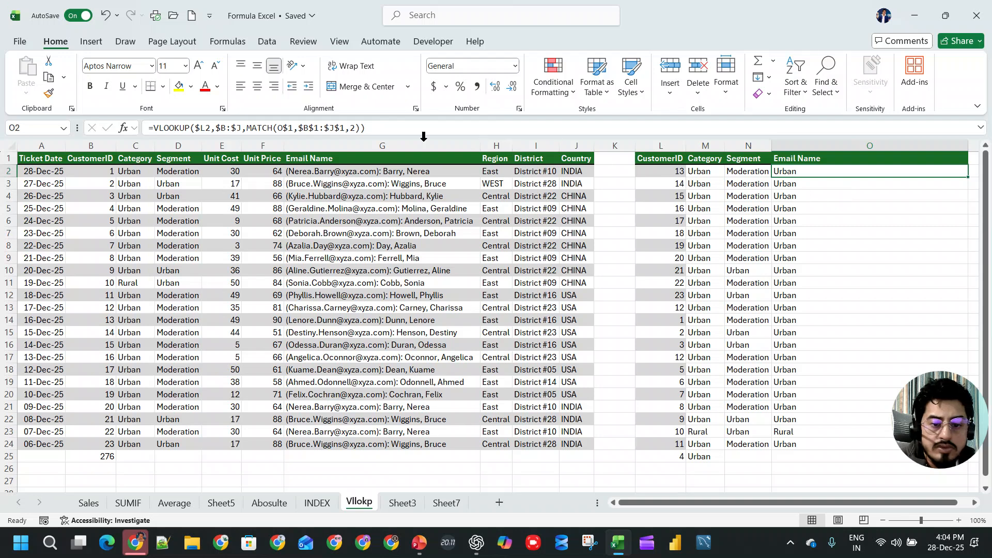
pyautogui.click(359, 128)
pyautogui.press('BackSpace')
pyautogui.write('0')
pyautogui.press('Return')
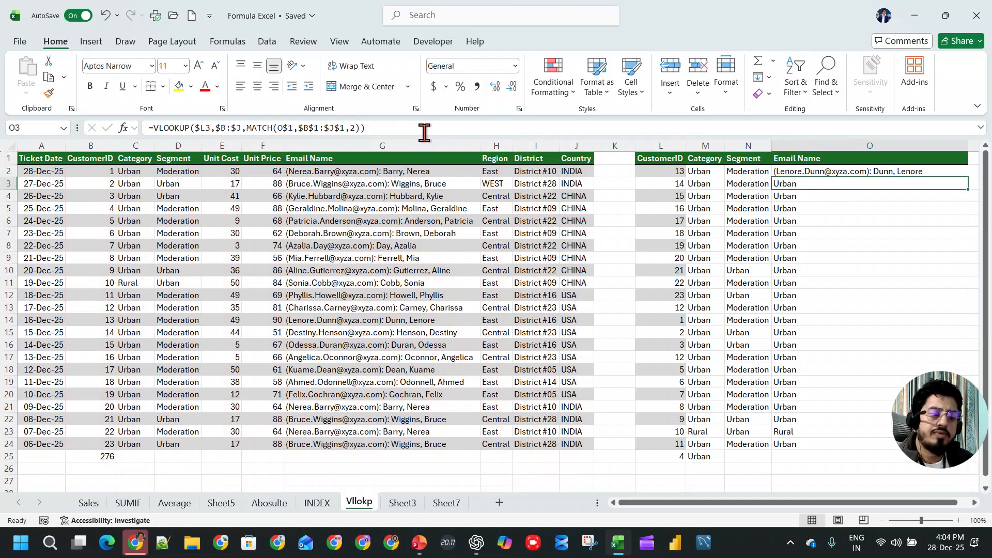
# - Set the MATCH type in the M2 Category formula to 0
pyautogui.click(703, 171)
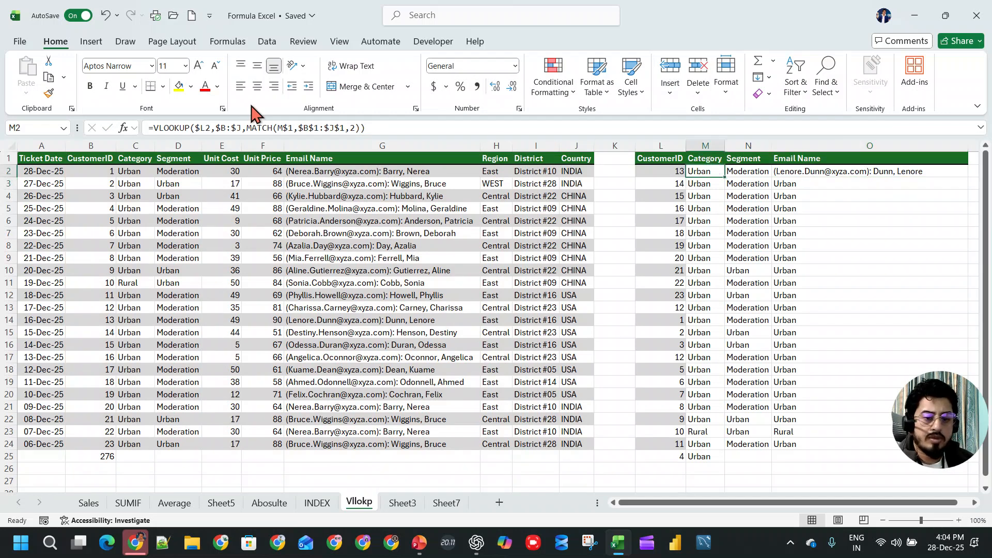
pyautogui.click(353, 128)
pyautogui.press('BackSpace')
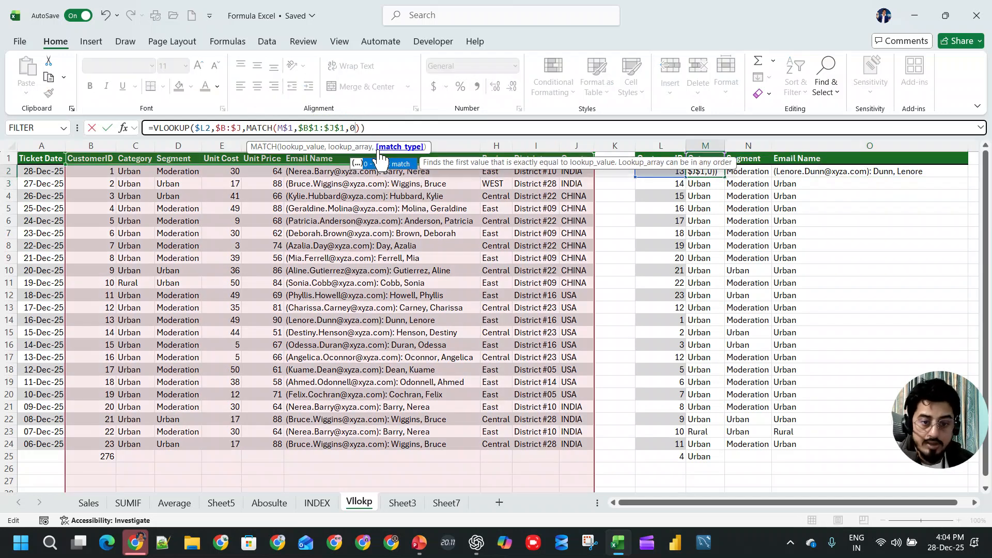
pyautogui.press('Escape')
pyautogui.press('Down')
# - Fill the M2 formula across Segment and Email Name, and down through row 24
pyautogui.moveTo(714, 172); pyautogui.dragTo(967, 178)
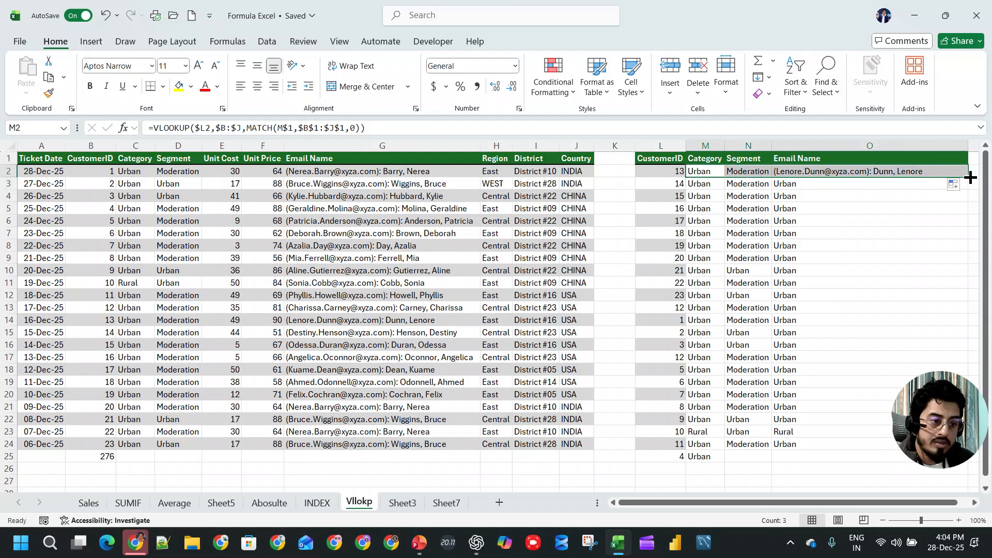
pyautogui.doubleClick(967, 177)
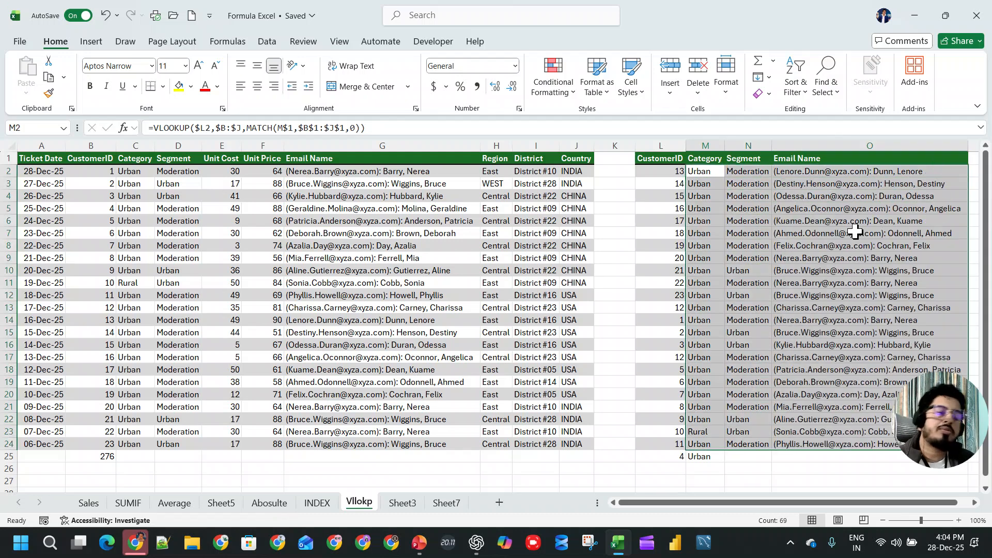
pyautogui.click(841, 169)
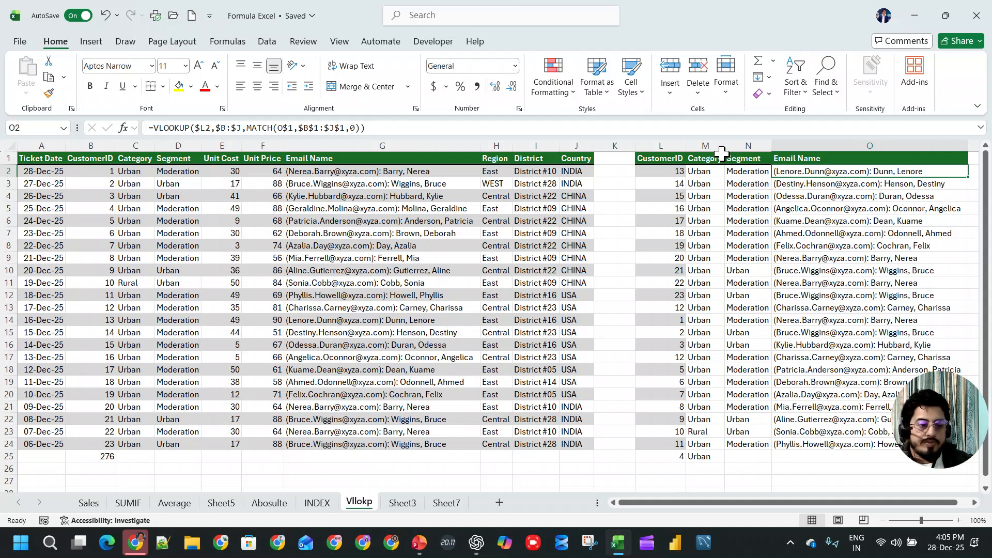
# - Clear all lookup formulas from M2:O25 and return to M2
pyautogui.click(669, 172)
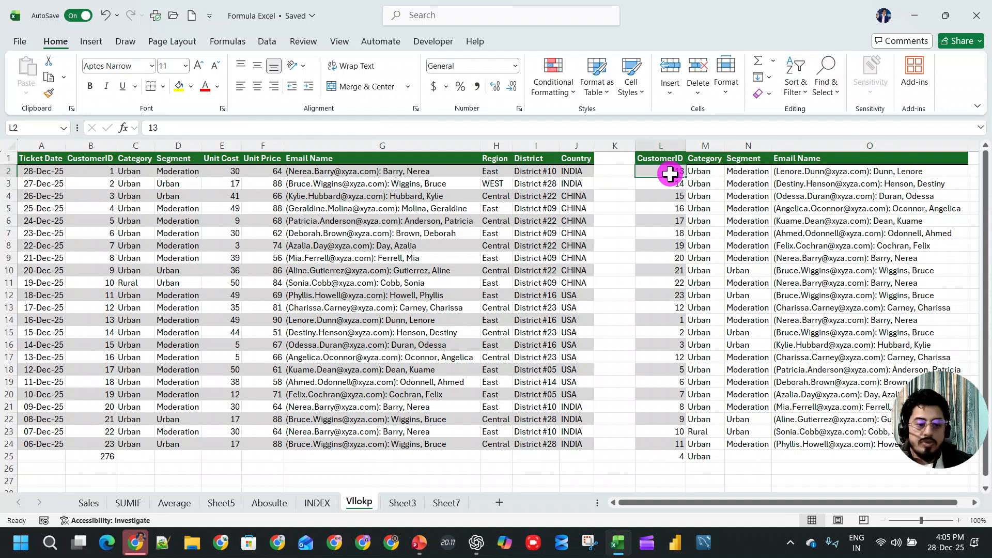
pyautogui.press('Right')
pyautogui.hotkey('ctrl', 'shift', 'Right')
pyautogui.hotkey('ctrl', 'shift', 'Down')
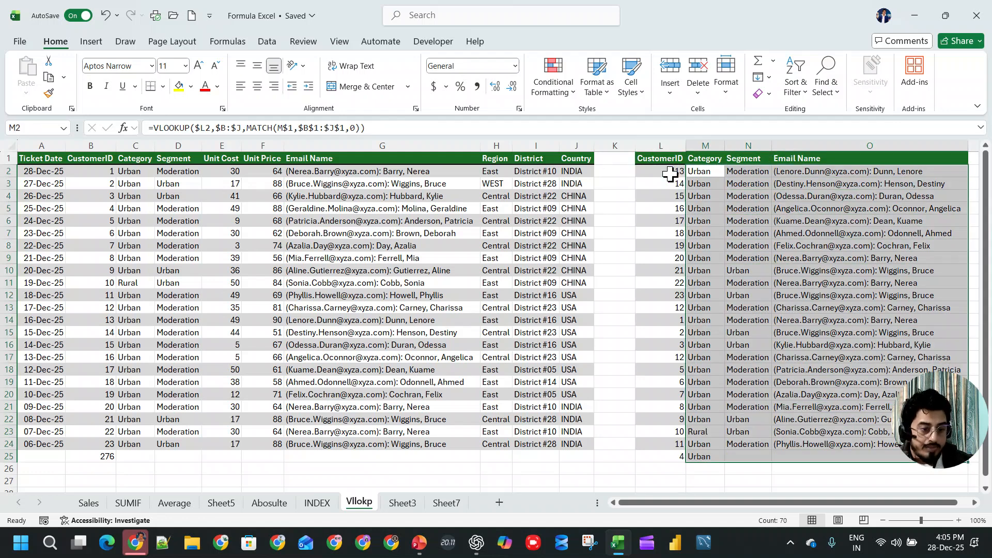
pyautogui.press('Delete')
pyautogui.press('Up')
pyautogui.press('Down')
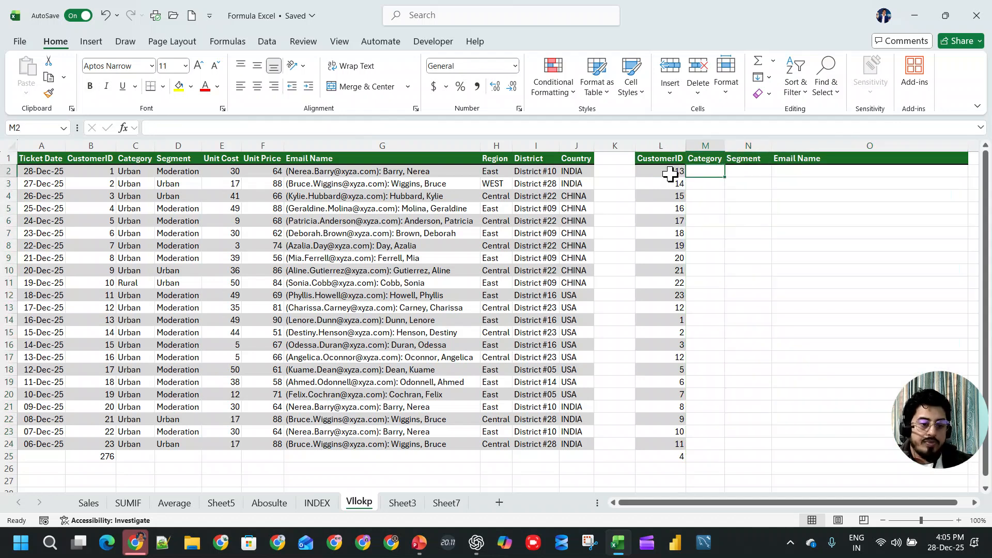
# - Start a formula in M2 reading =VLOOKUP(L2.$B:$J, with the columns B to J locked as absolute
pyautogui.write('=vlookup(')
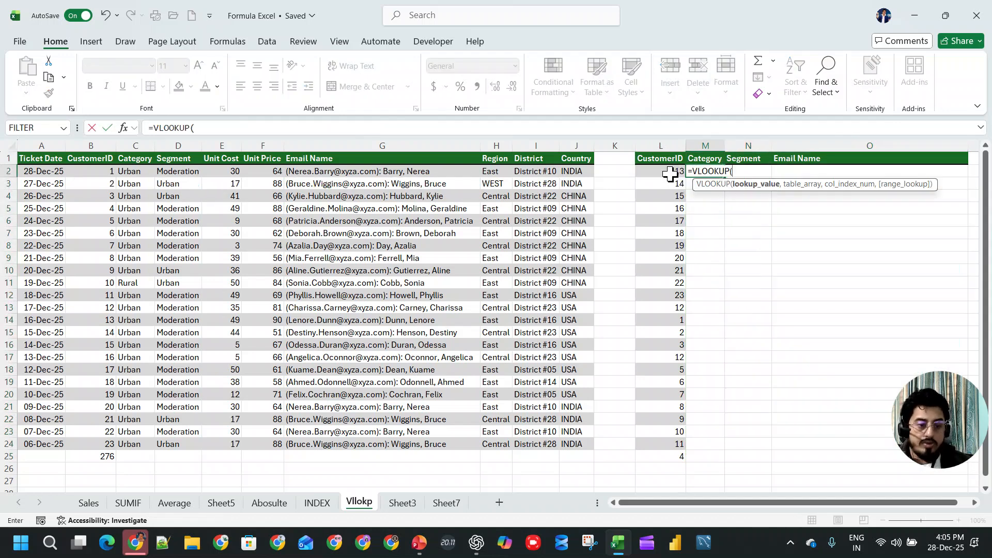
pyautogui.click(670, 174)
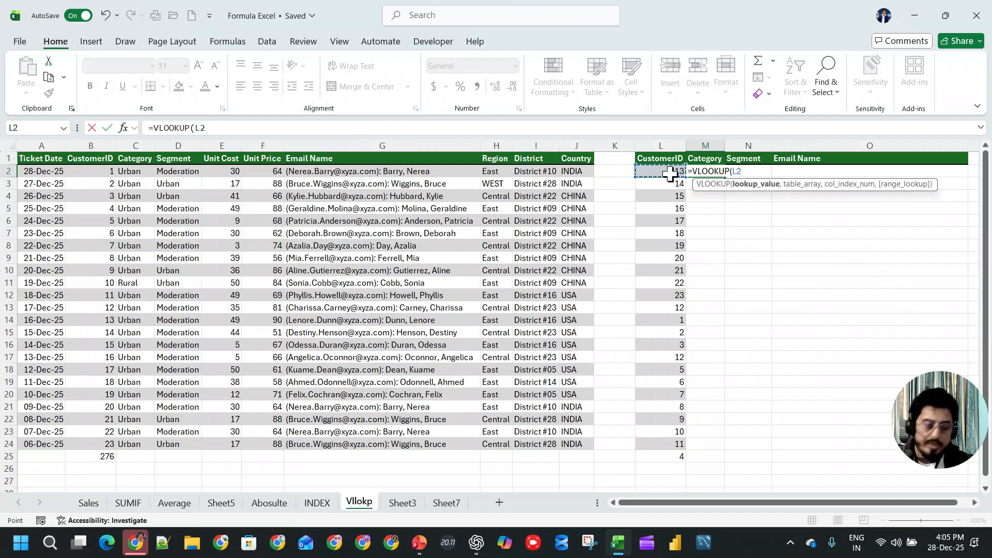
pyautogui.write('.')
pyautogui.moveTo(72, 147); pyautogui.dragTo(562, 152)
pyautogui.press('F4')
pyautogui.write(',')
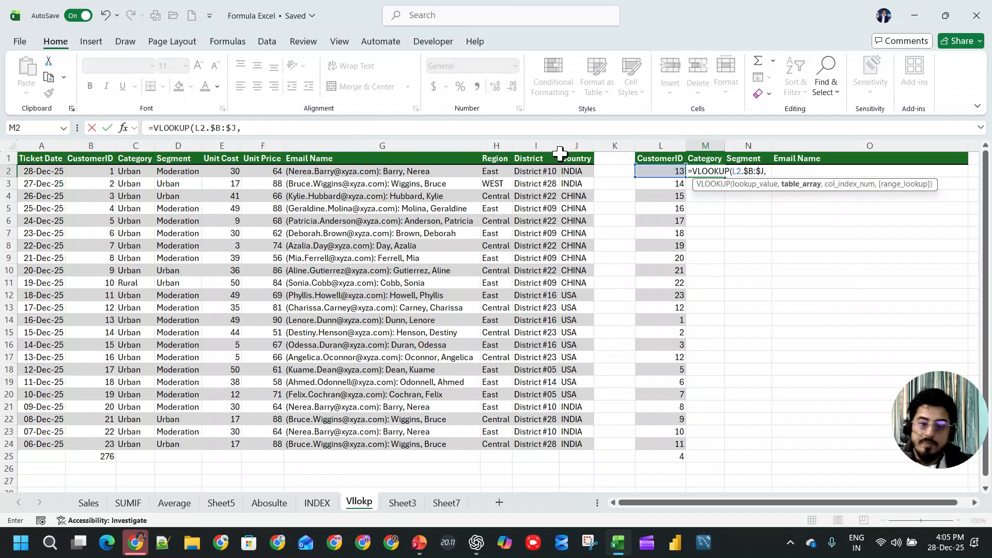
# - Complete the M2 VLOOKUP with COLUMN(B1:J1) as the column index and 0 as the range lookup
pyautogui.click(420, 130)
pyautogui.write('colu')
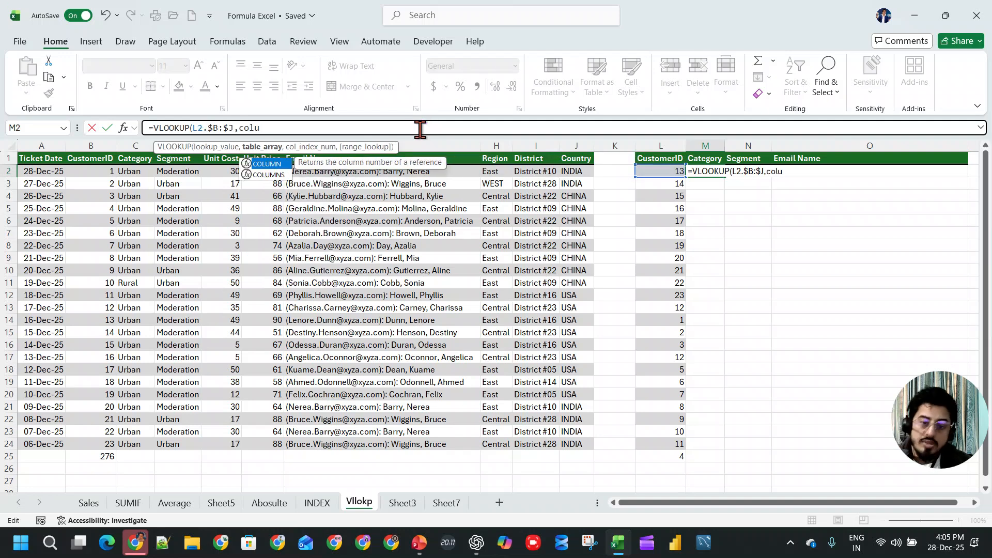
pyautogui.press('Tab')
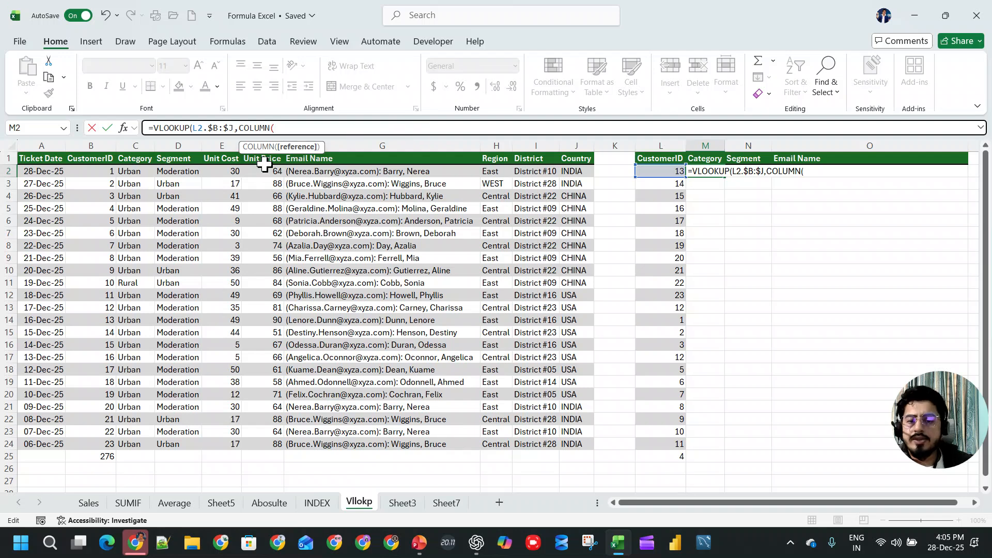
pyautogui.moveTo(101, 160); pyautogui.dragTo(560, 157)
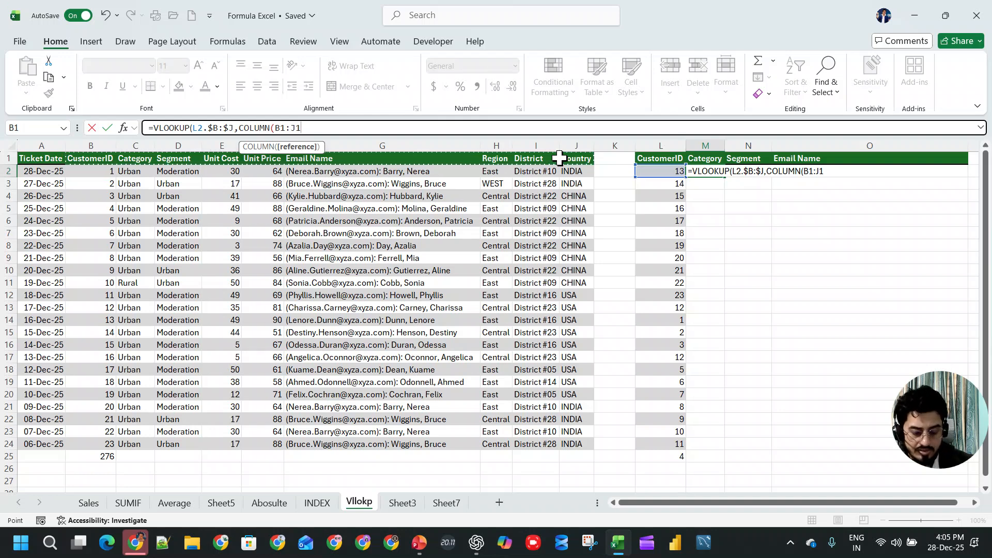
pyautogui.write('),0')
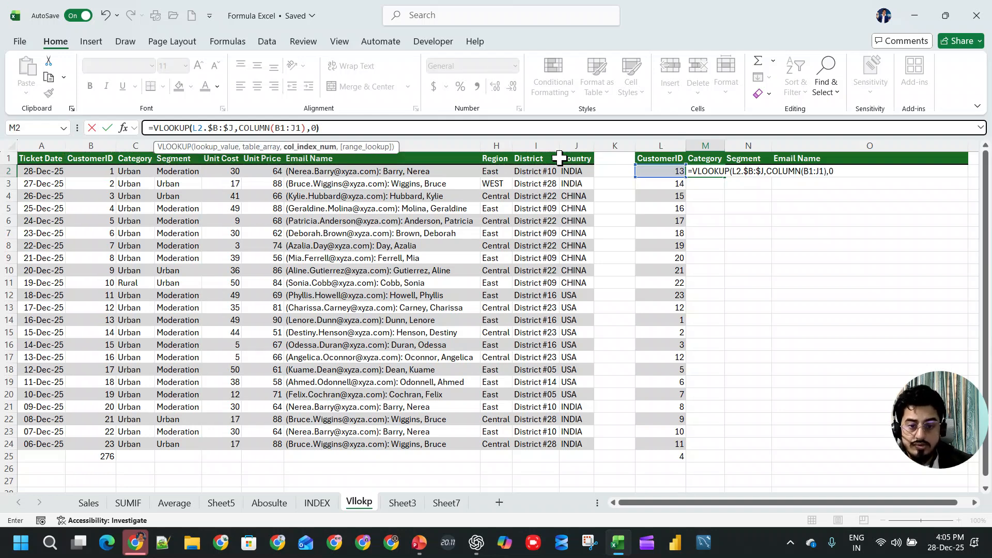
pyautogui.write(')')
pyautogui.press('Return')
pyautogui.press('Return')
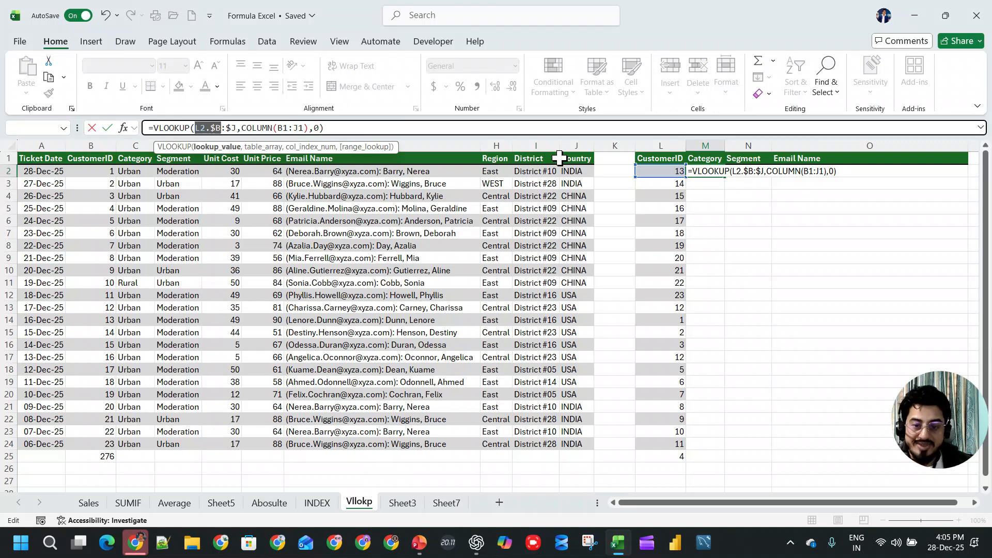
# - Replace the period after L2 in the M2 formula with a comma and enter =VLOOKUP(L2,$B:$J,COLUMN(B1:J1),0)
pyautogui.click(450, 17)
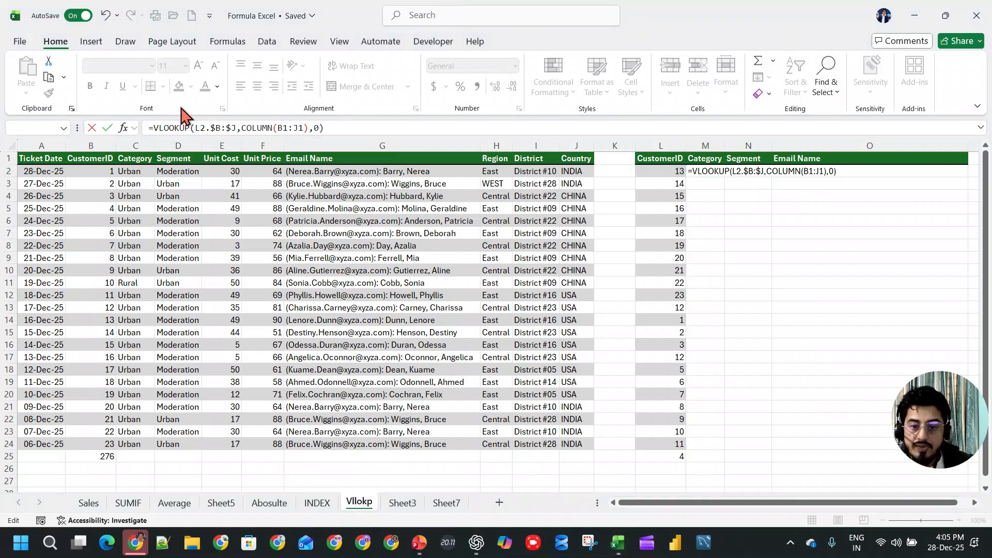
pyautogui.click(216, 126)
pyautogui.press('Right')
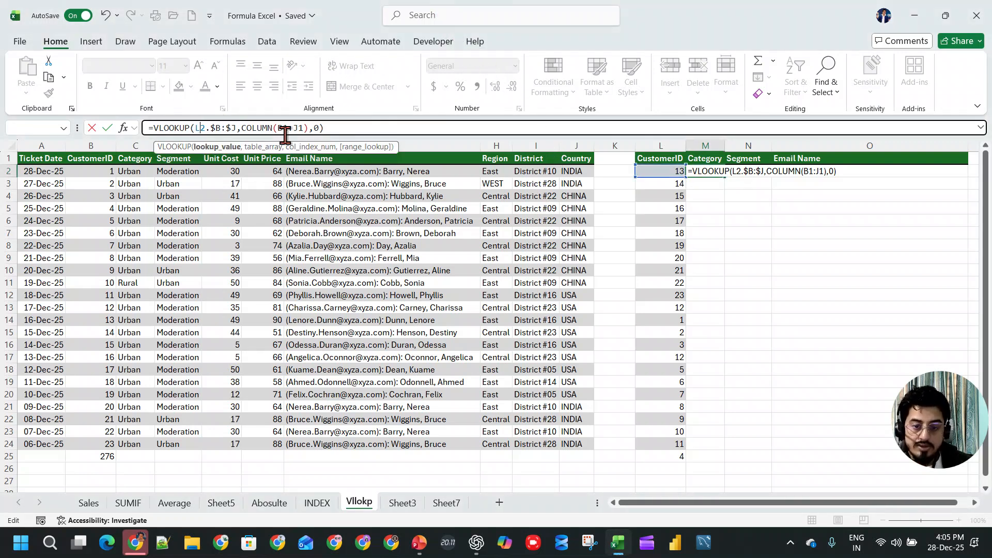
pyautogui.press('Delete')
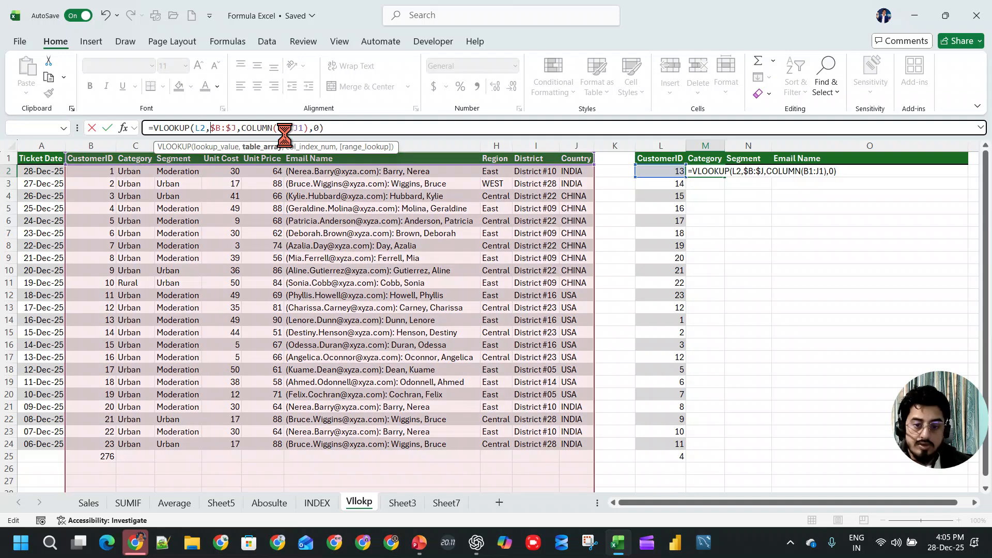
pyautogui.press('Return')
pyautogui.click(709, 172)
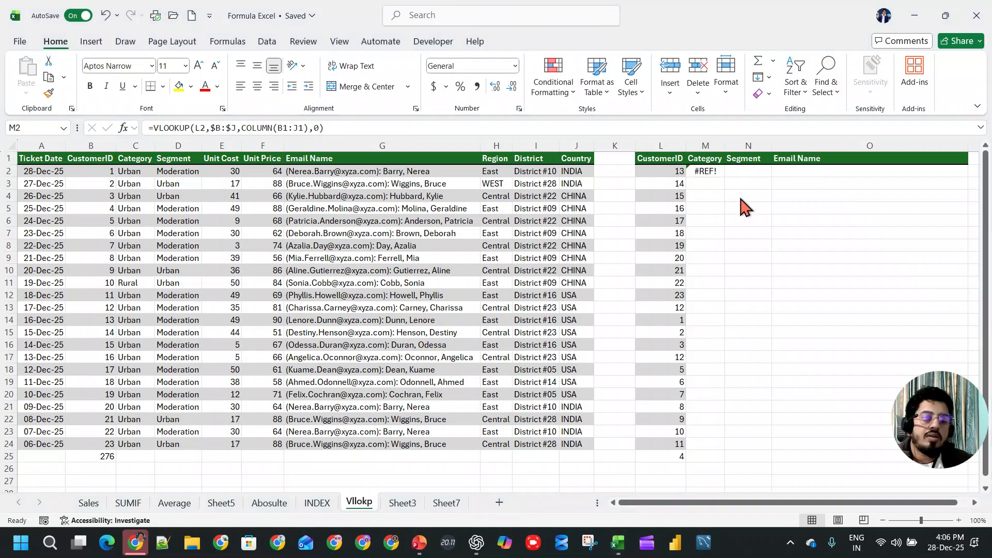
pyautogui.doubleClick(705, 171)
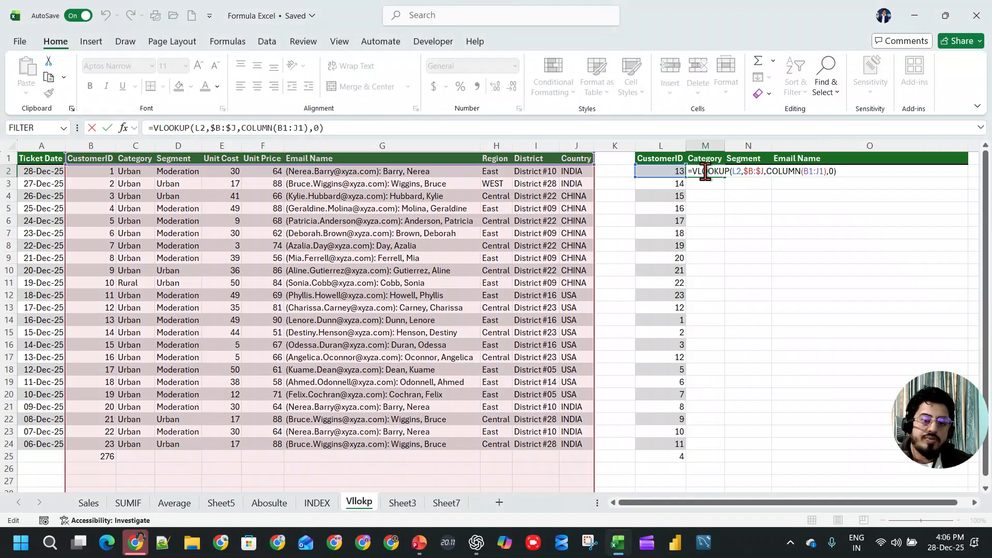
pyautogui.hotkey('ctrl', 'Return')
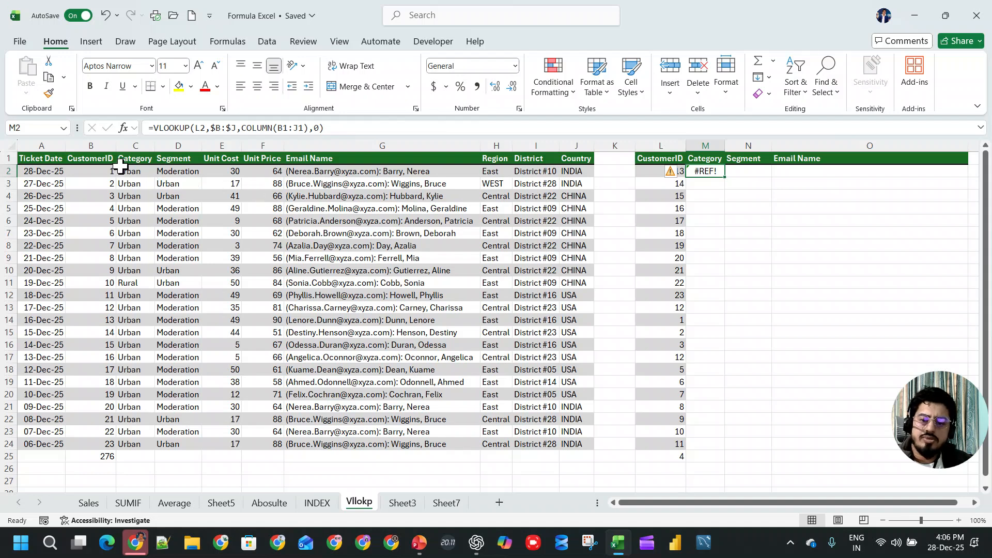
# - Copy the source headers Category through Country (C1:J1) into the lookup table starting at M1
pyautogui.click(105, 159)
pyautogui.moveTo(135, 161); pyautogui.dragTo(568, 160)
pyautogui.hotkey('ctrl', 'c')
pyautogui.click(713, 155)
pyautogui.hotkey('ctrl', 'v')
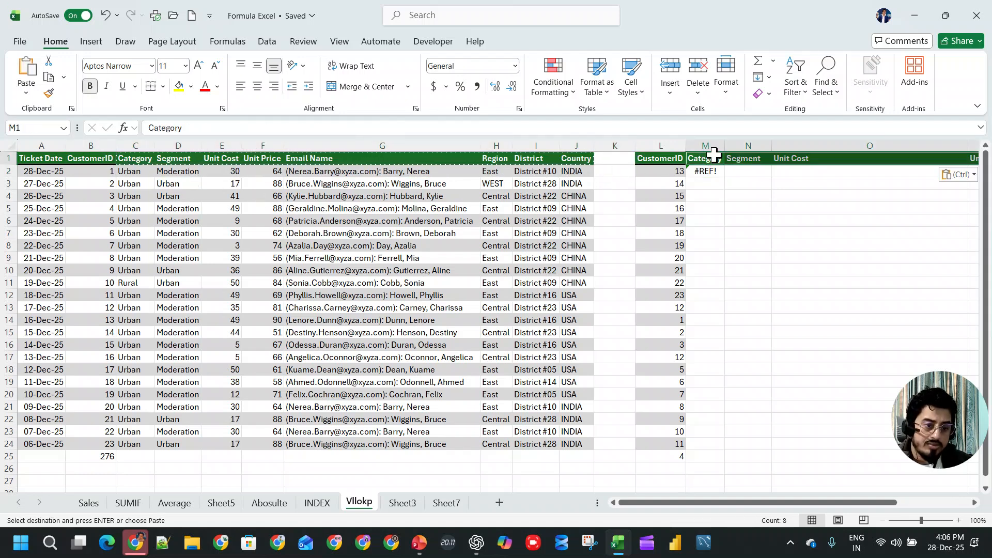
# - Replace the B1:J1 reference inside COLUMN in the M2 formula with the lookup table headers M1:T1
pyautogui.click(711, 173)
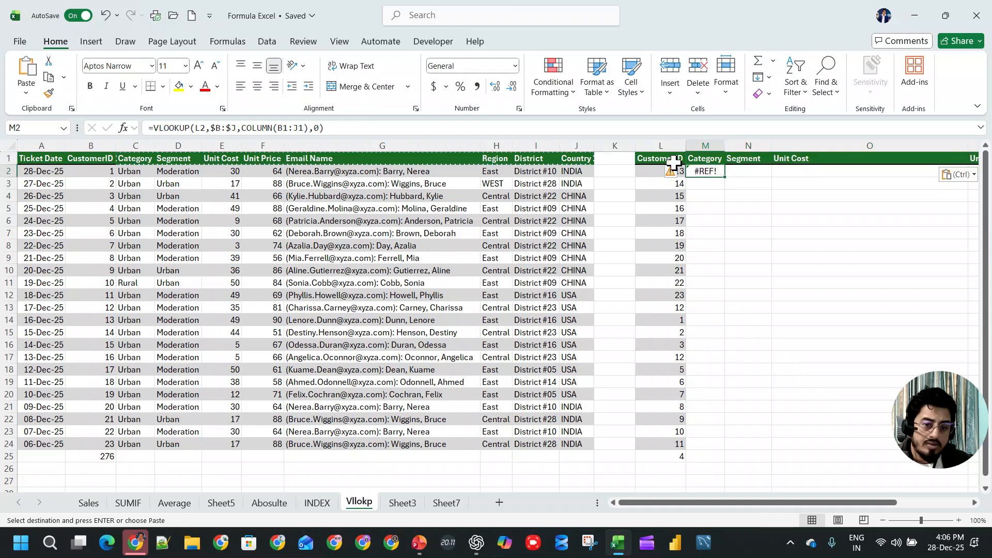
pyautogui.doubleClick(291, 128)
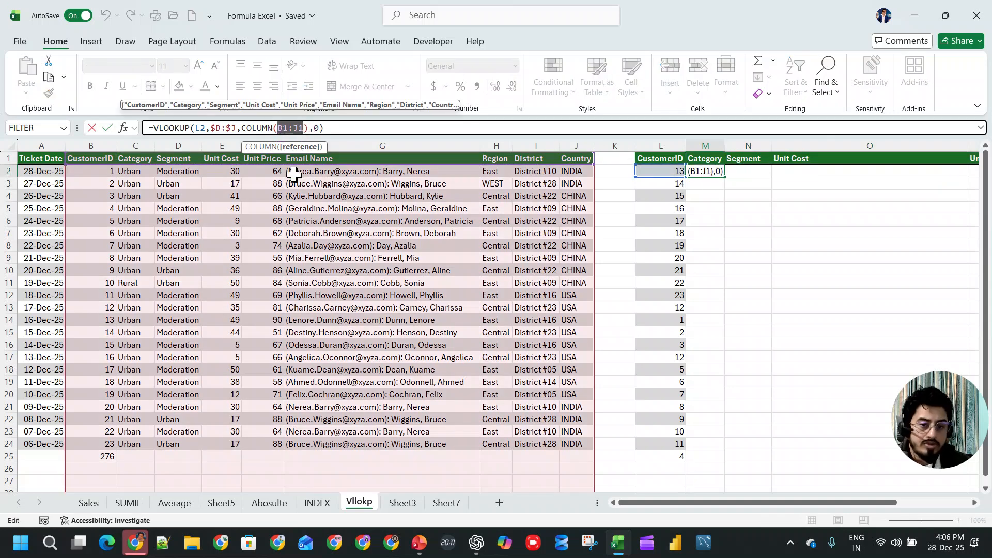
pyautogui.click(710, 161)
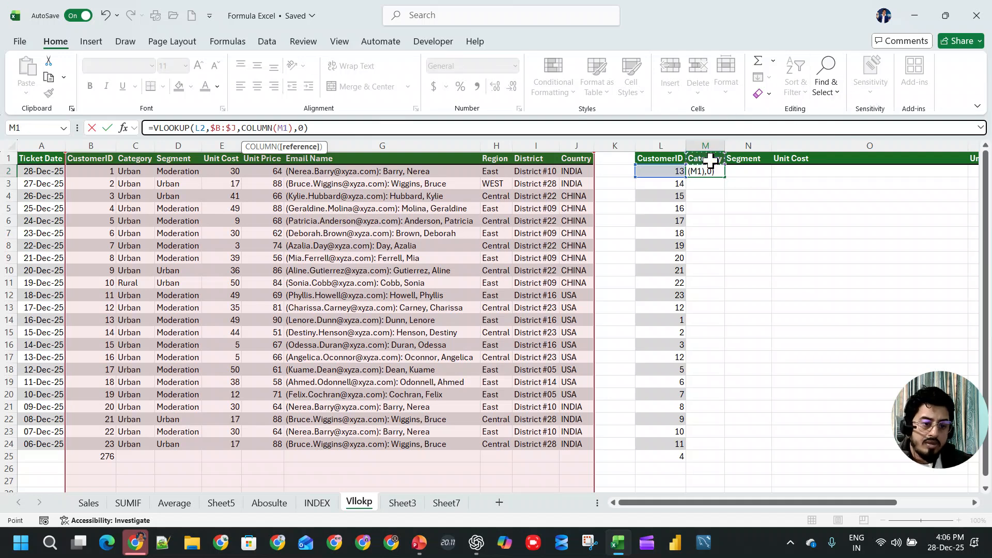
pyautogui.hotkey('shift', 'Right')
pyautogui.hotkey('shift', 'Right')
pyautogui.hotkey('shift', 'Right')
pyautogui.hotkey('shift', 'Right')
pyautogui.hotkey('shift', 'Right')
pyautogui.hotkey('shift', 'Right')
pyautogui.hotkey('shift', 'Right')
pyautogui.press('Return')
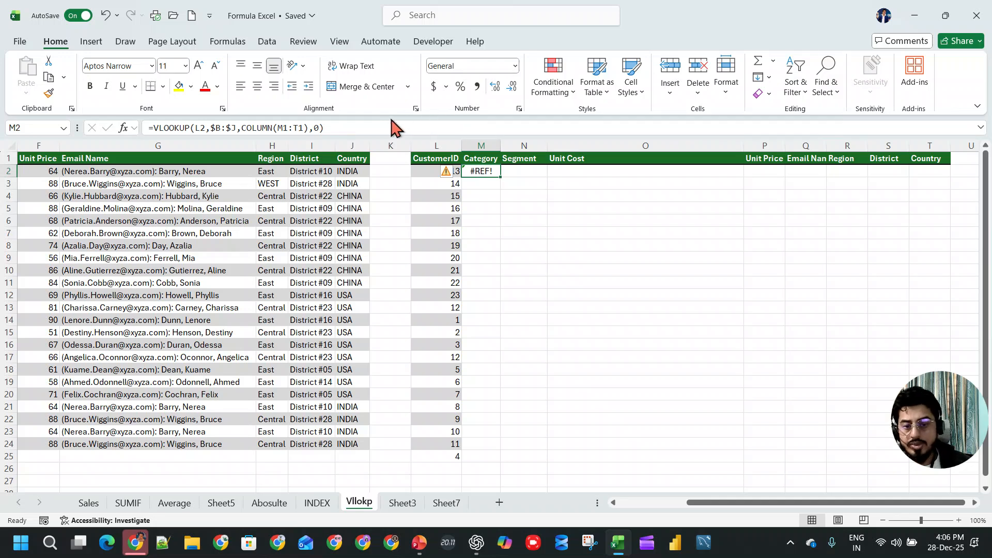
# - Change COLUMN to COLUMNS in the M2 formula, and autofit the width of column M
pyautogui.click(275, 127)
pyautogui.write('S')
pyautogui.press('Return')
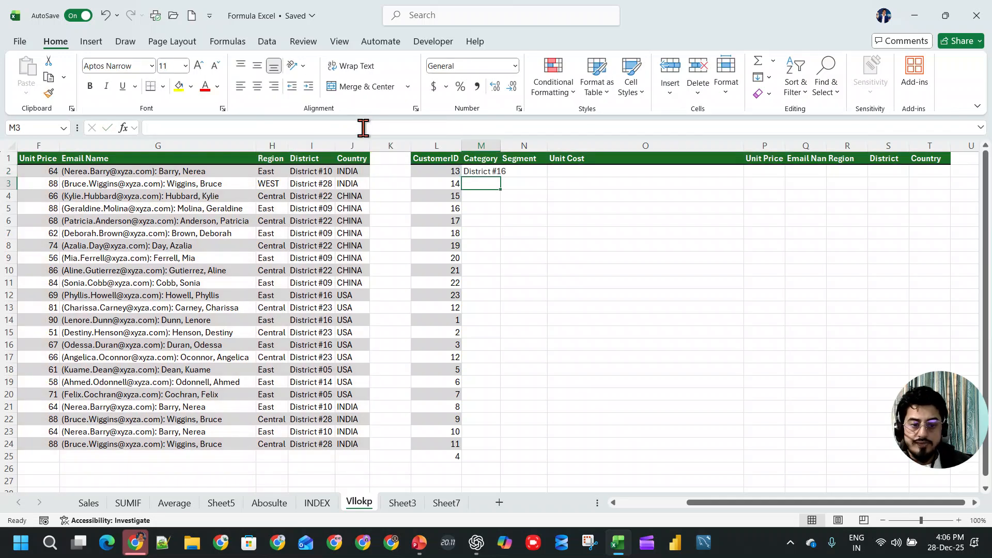
pyautogui.click(493, 143)
pyautogui.moveTo(711, 502); pyautogui.dragTo(631, 507)
pyautogui.click(700, 171)
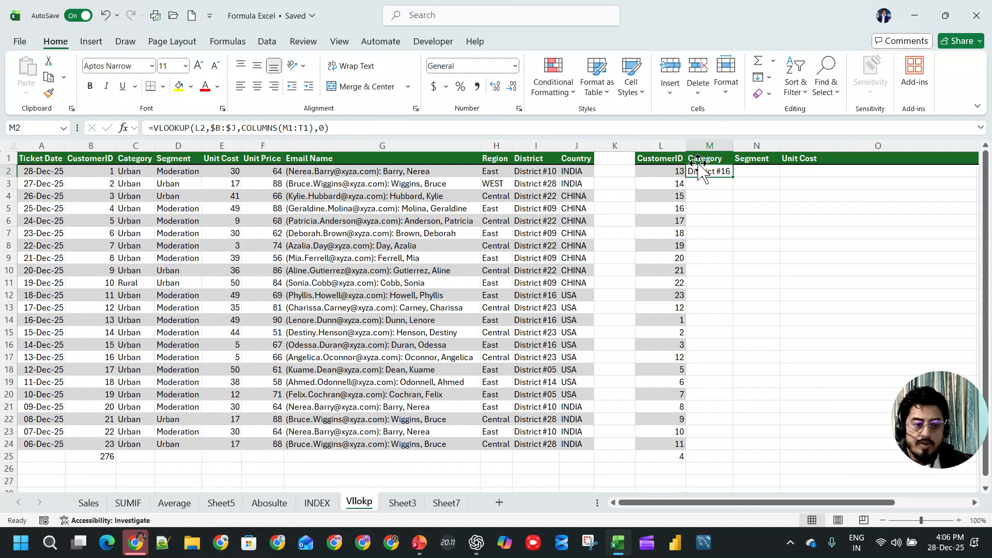
pyautogui.press('F1')
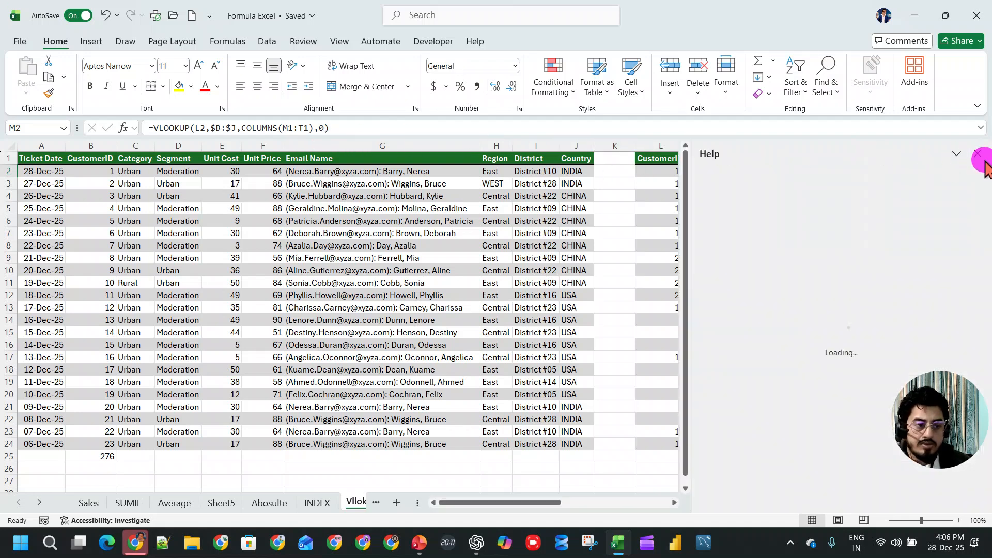
pyautogui.click(977, 153)
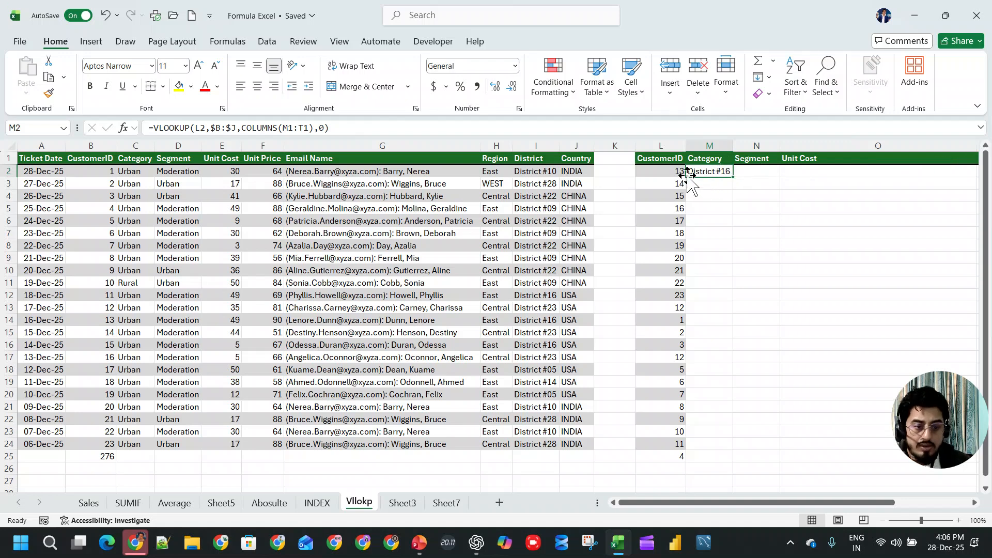
# - Replace the M1:T1 reference inside COLUMNS in the M2 formula with B1:J1
pyautogui.doubleClick(715, 172)
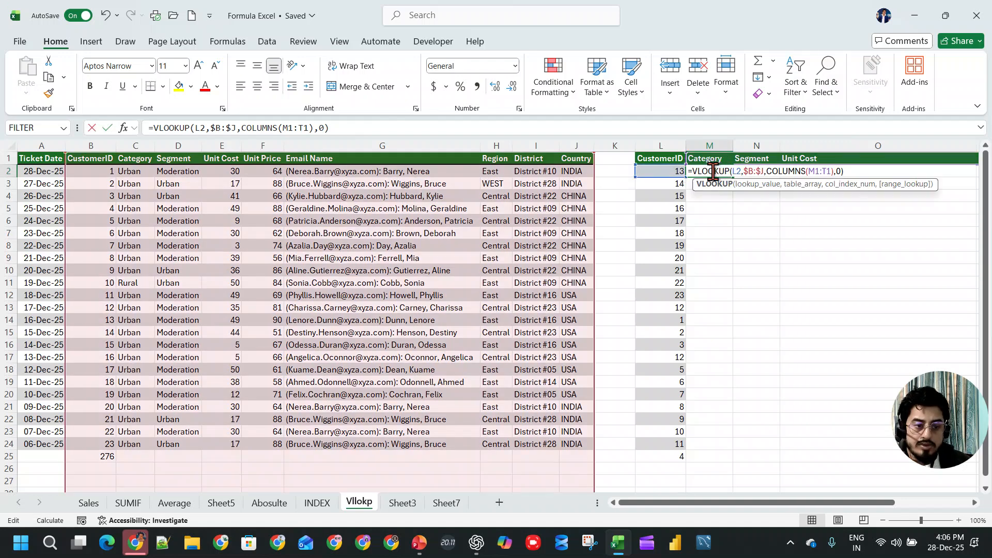
pyautogui.click(281, 128)
pyautogui.click(268, 128)
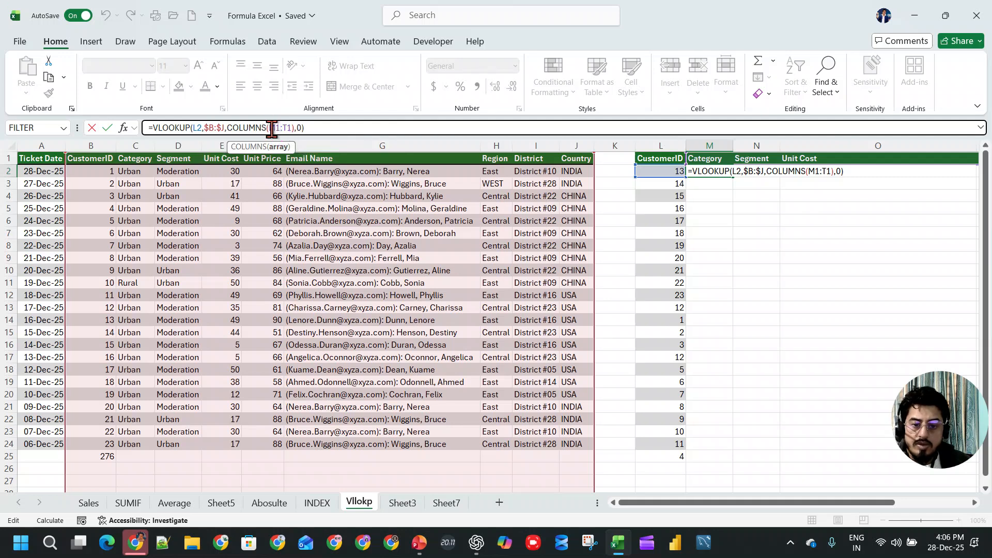
pyautogui.moveTo(270, 128); pyautogui.dragTo(276, 128)
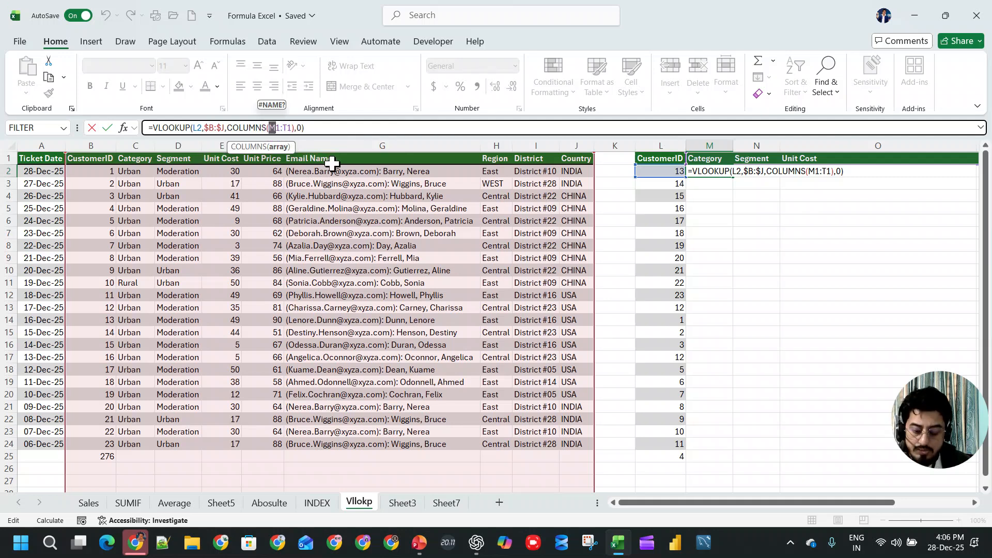
pyautogui.write('B')
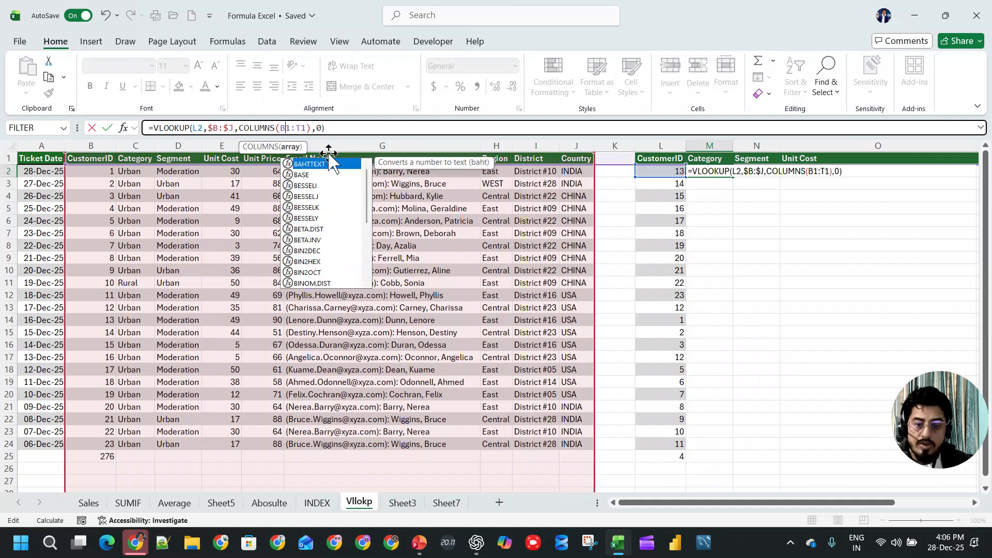
pyautogui.click(303, 129)
pyautogui.press('BackSpace')
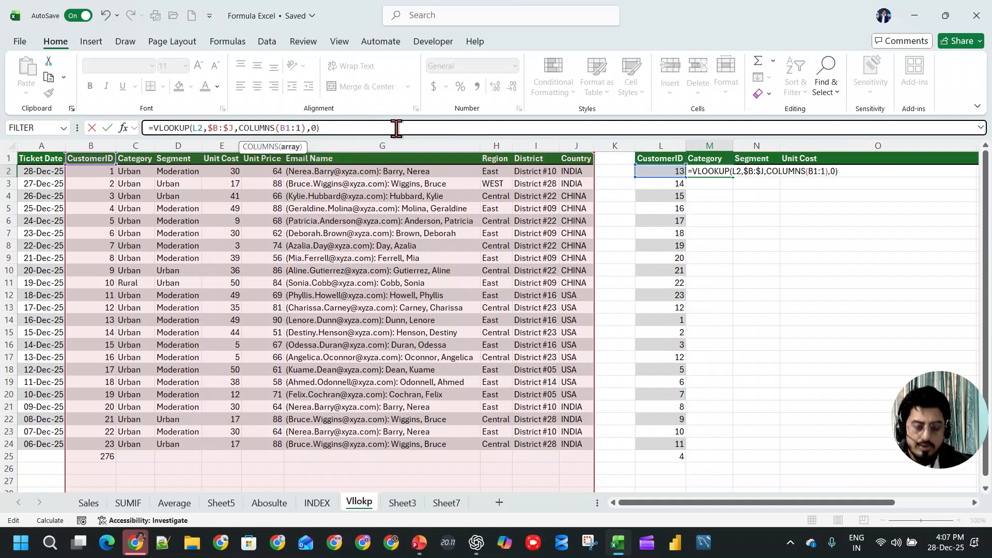
pyautogui.press('Return')
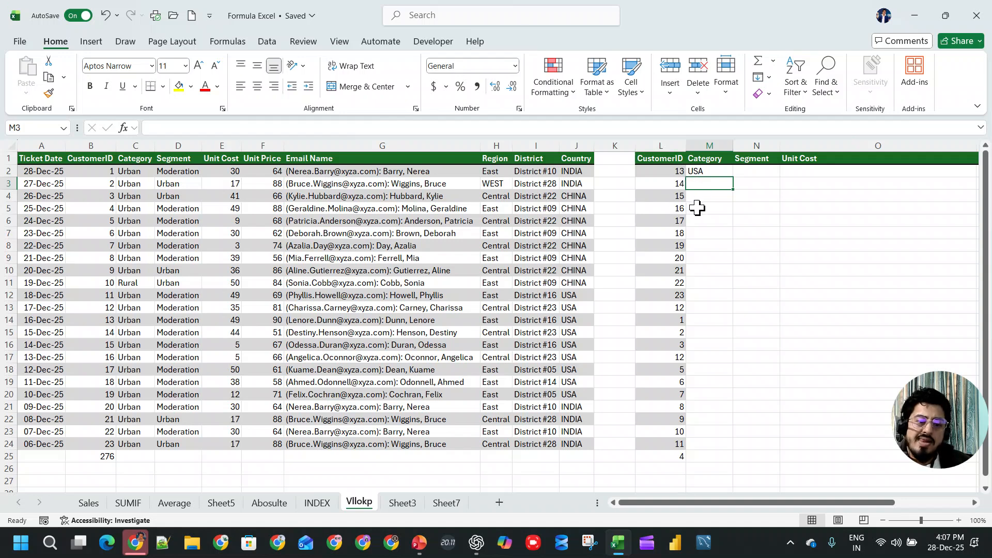
pyautogui.moveTo(720, 500); pyautogui.dragTo(657, 499)
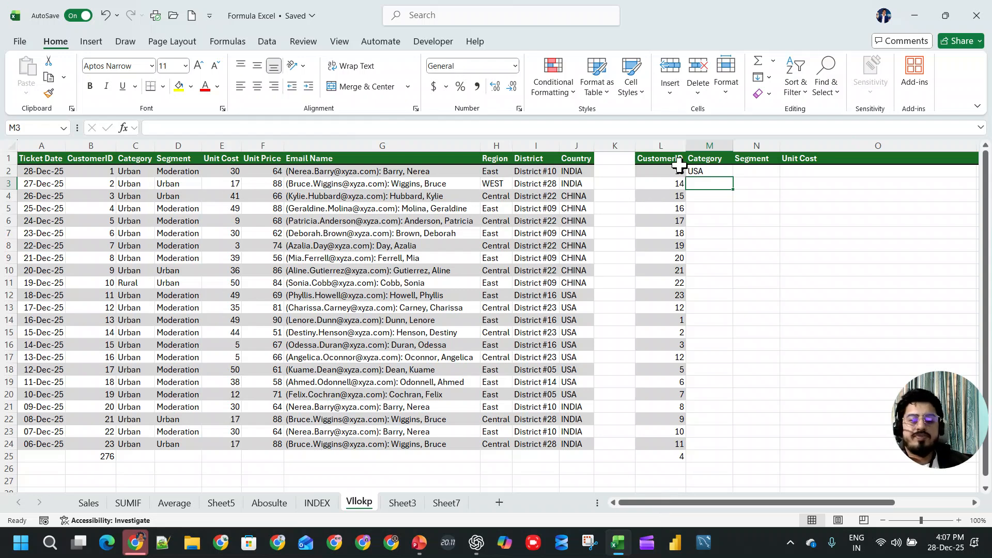
pyautogui.click(706, 172)
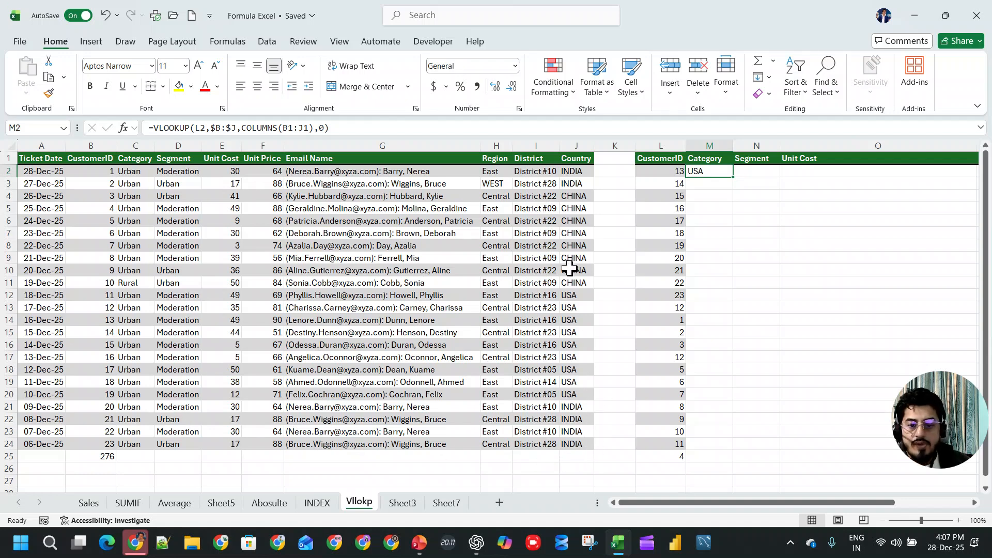
pyautogui.click(233, 128)
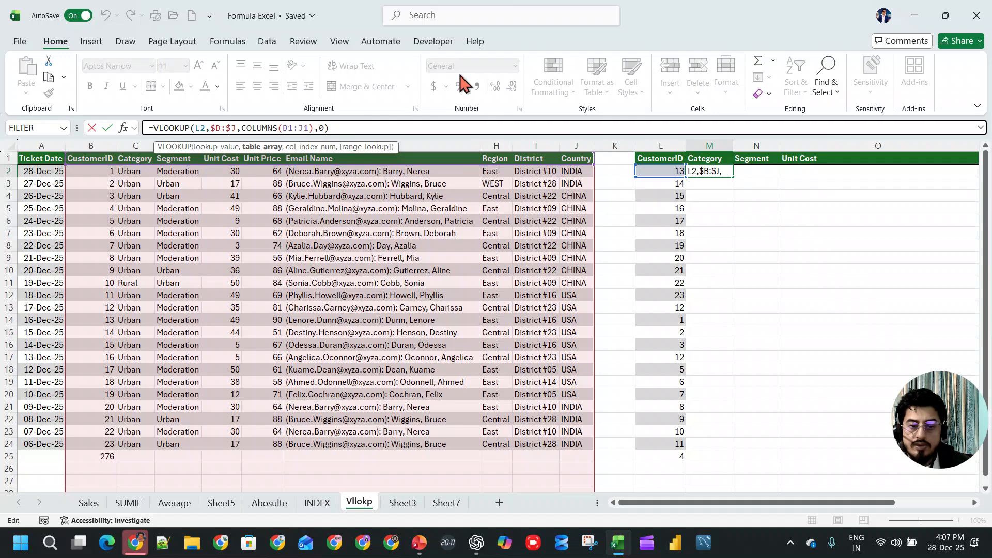
pyautogui.hotkey('ctrl', 'Return')
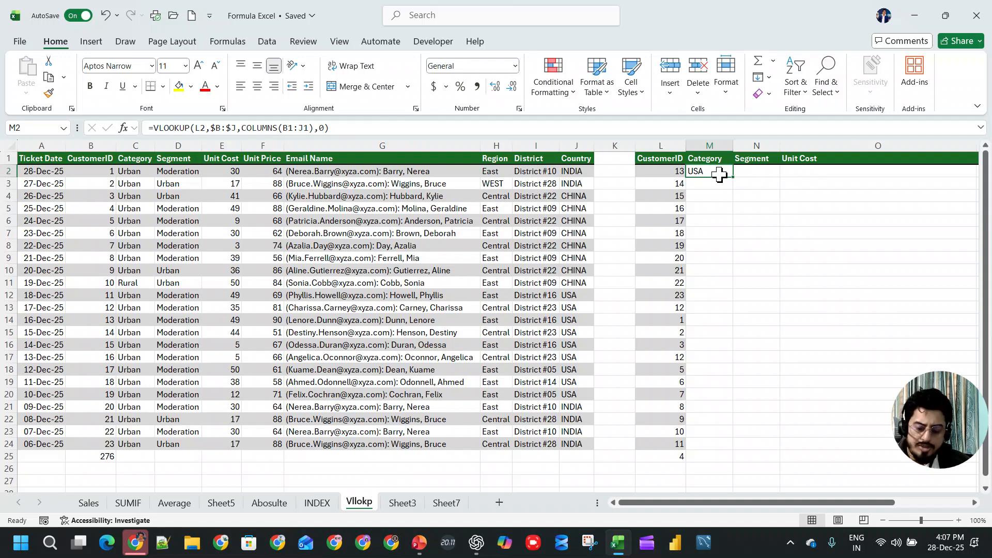
# - Show the M2 formula, capture both tables with Snipping Tool, circle the formula area in red, and copy the image
pyautogui.doubleClick(719, 174)
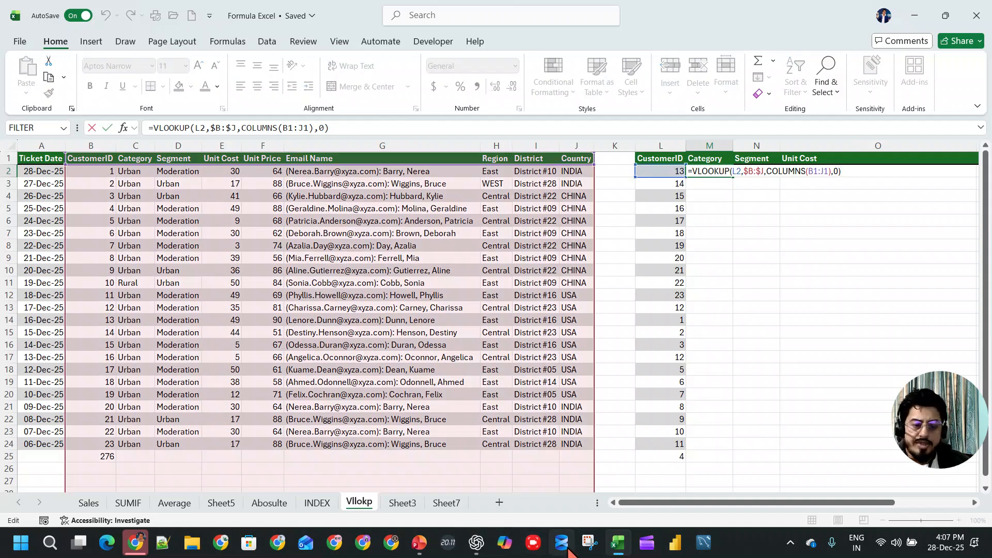
pyautogui.click(589, 543)
pyautogui.click(83, 139)
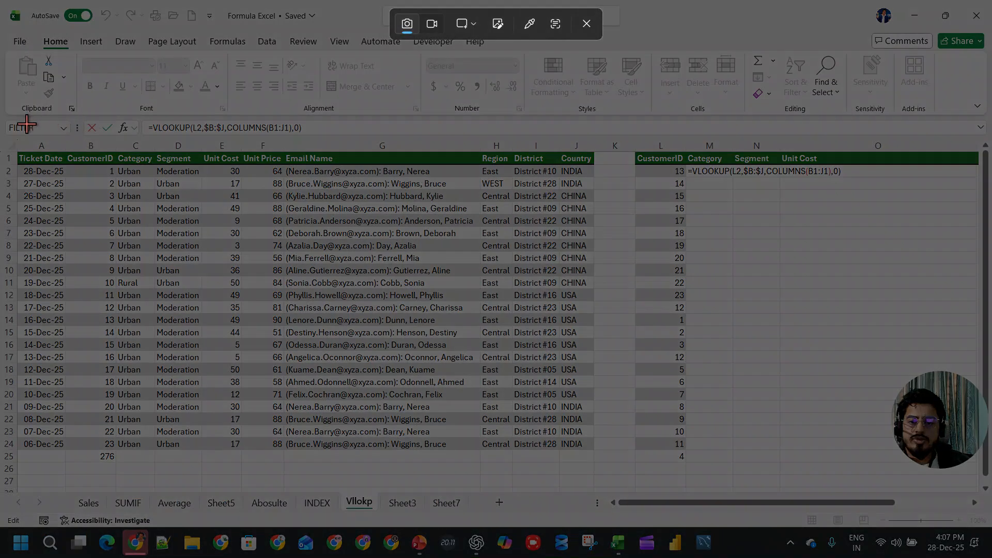
pyautogui.moveTo(13, 120); pyautogui.dragTo(879, 475)
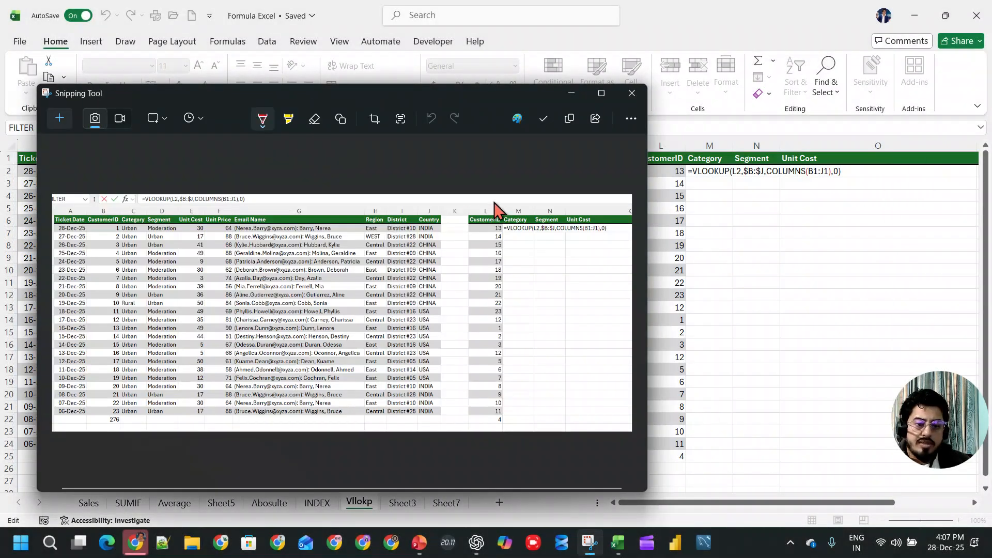
pyautogui.moveTo(524, 198)
pyautogui.mouseDown()
pyautogui.moveTo(549, 292)
pyautogui.moveTo(513, 199)
pyautogui.moveTo(527, 197)
pyautogui.mouseUp()
pyautogui.rightClick(519, 257)
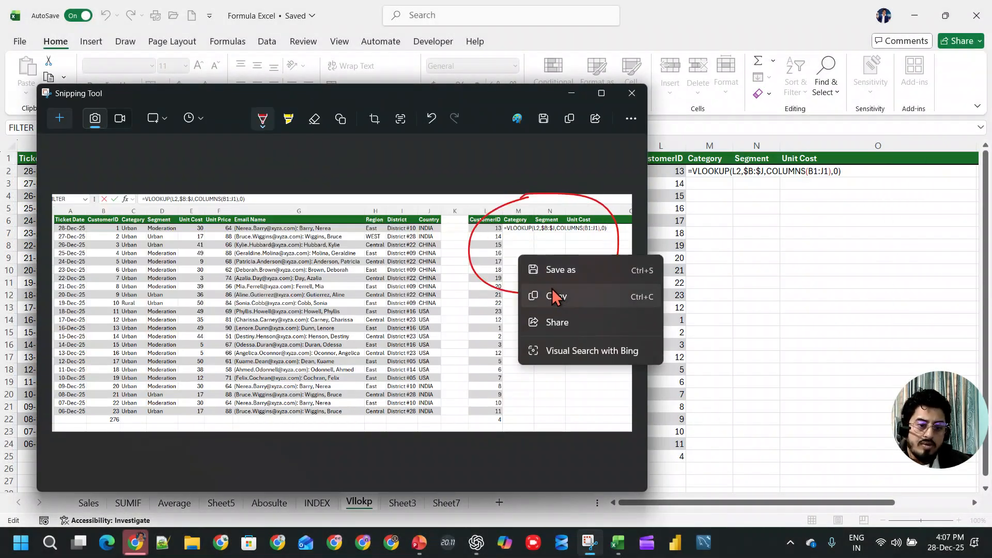
pyautogui.click(554, 296)
# - Switch to ChatGPT and send the annotated screenshot in the Index and Match Excel chat
pyautogui.click(476, 544)
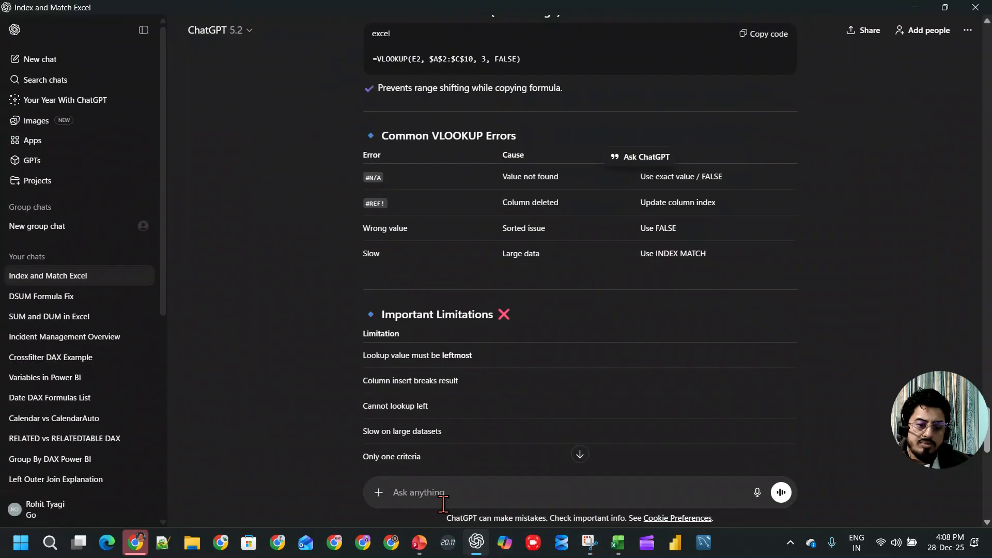
pyautogui.hotkey('ctrl', 'v')
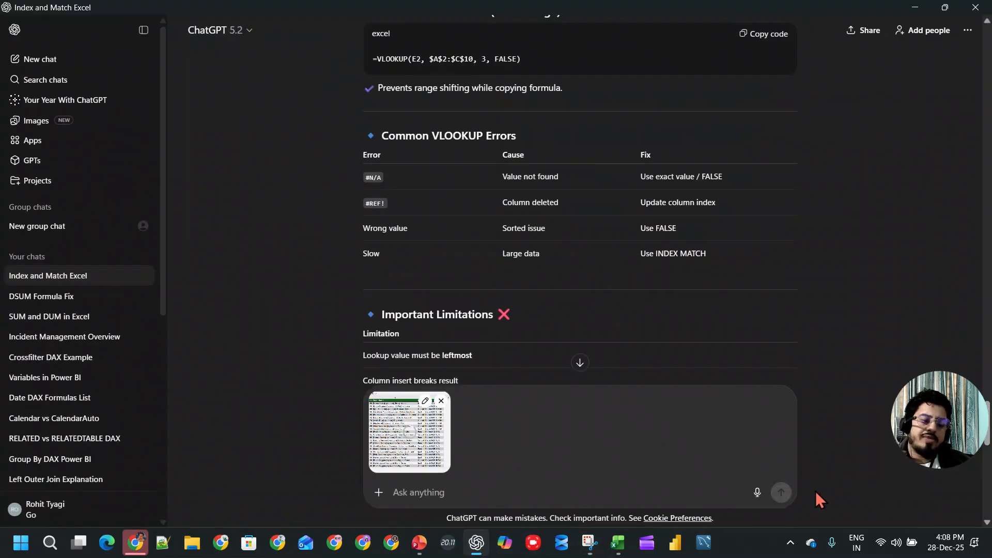
pyautogui.click(785, 493)
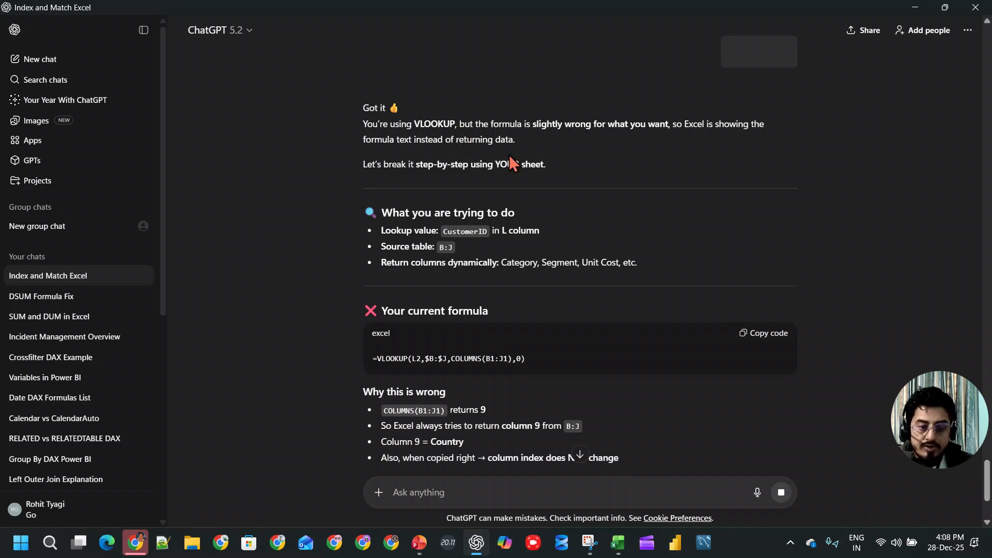
# - Read ChatGPT's explanation of the formula and examine the COLUMNS reference in its suggested dynamic VLOOKUP for M2
pyautogui.scroll(-3, 448, 177)
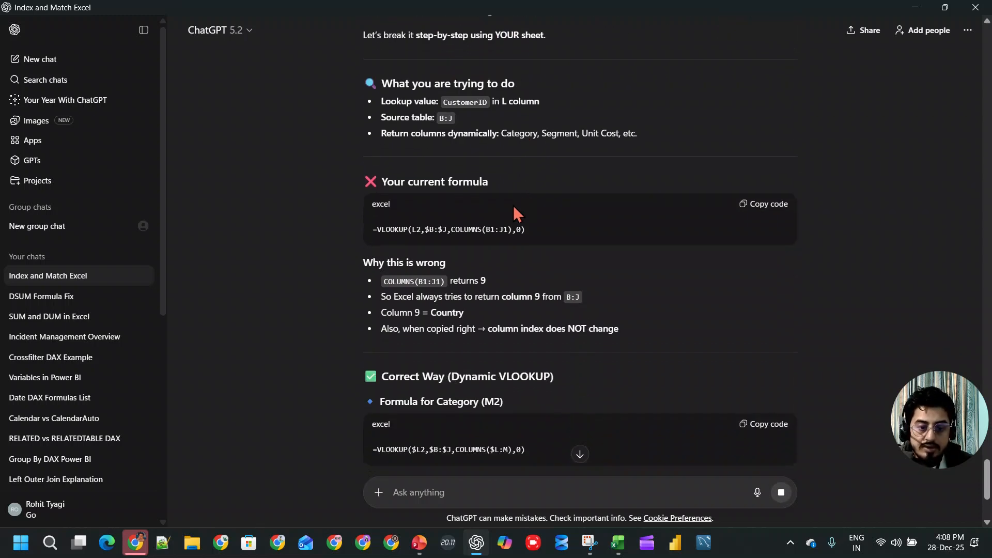
pyautogui.scroll(-2, 488, 250)
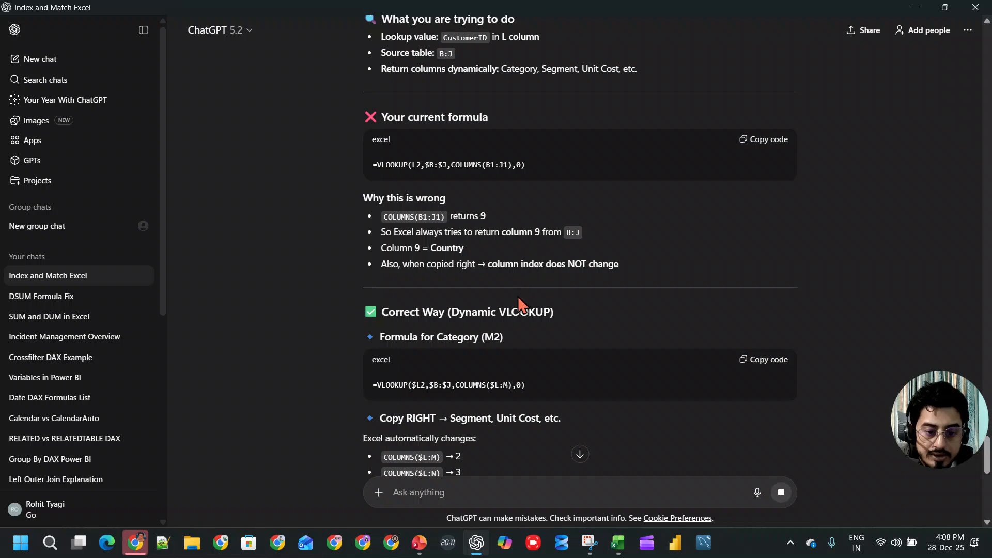
pyautogui.scroll(-2, 532, 302)
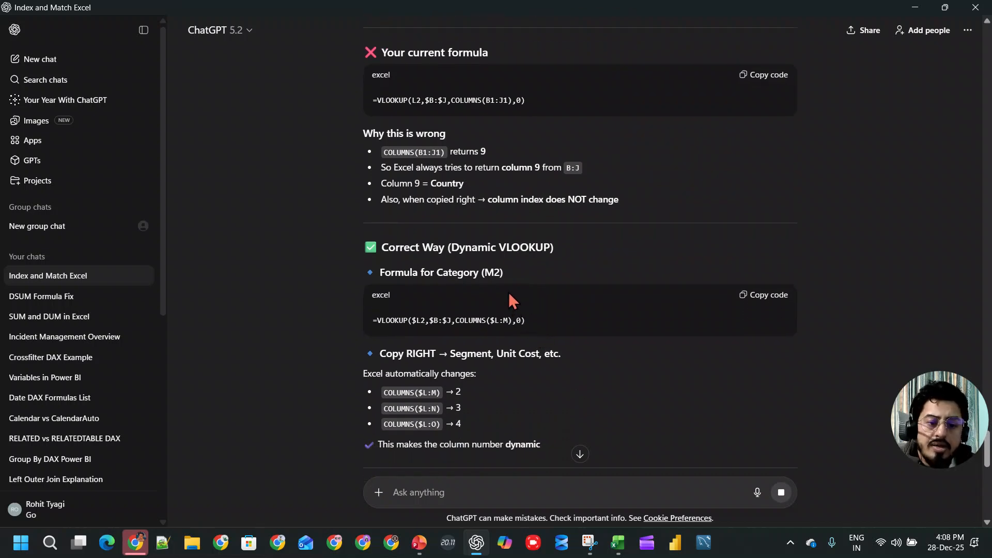
pyautogui.hotkey('alt', 'Tab')
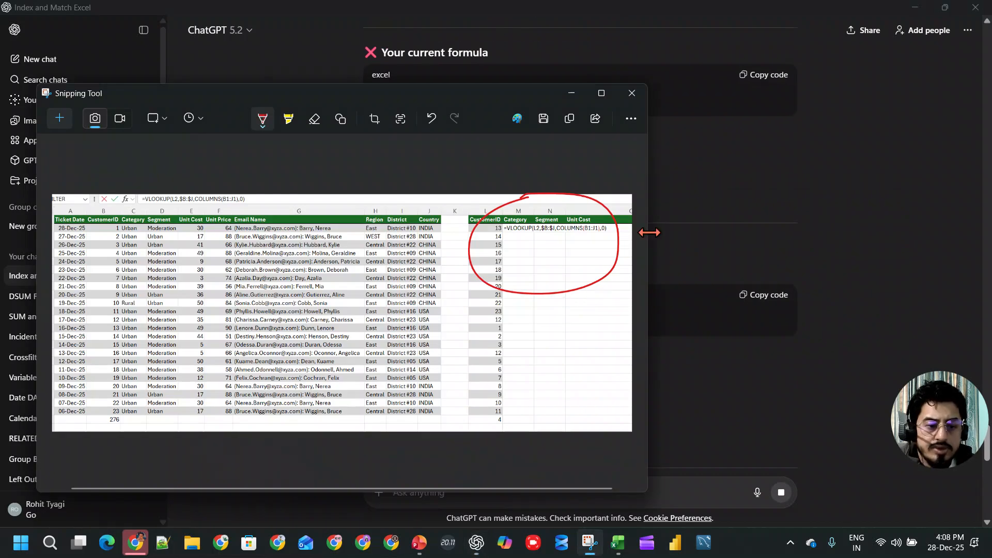
pyautogui.hotkey('alt', 'Tab')
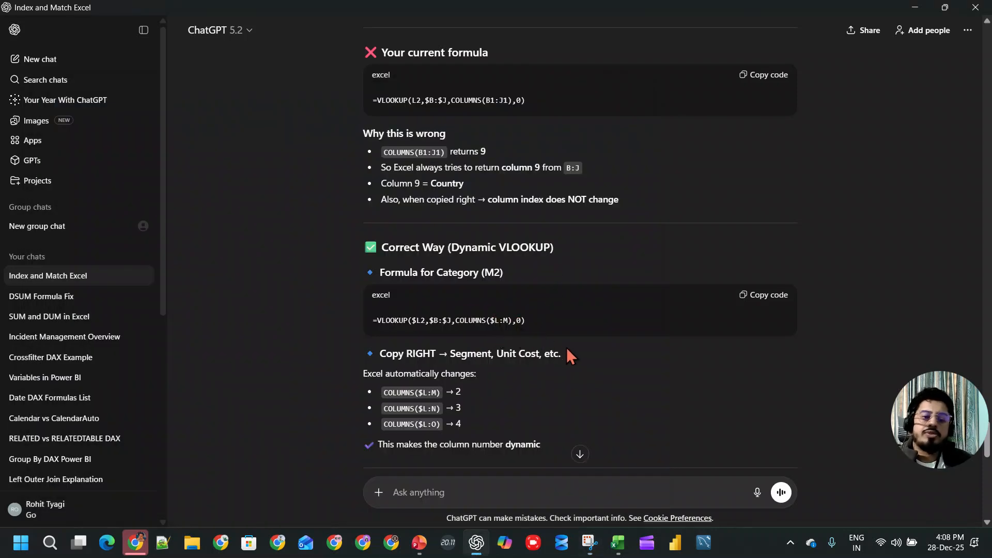
pyautogui.hotkey('alt', 'Tab')
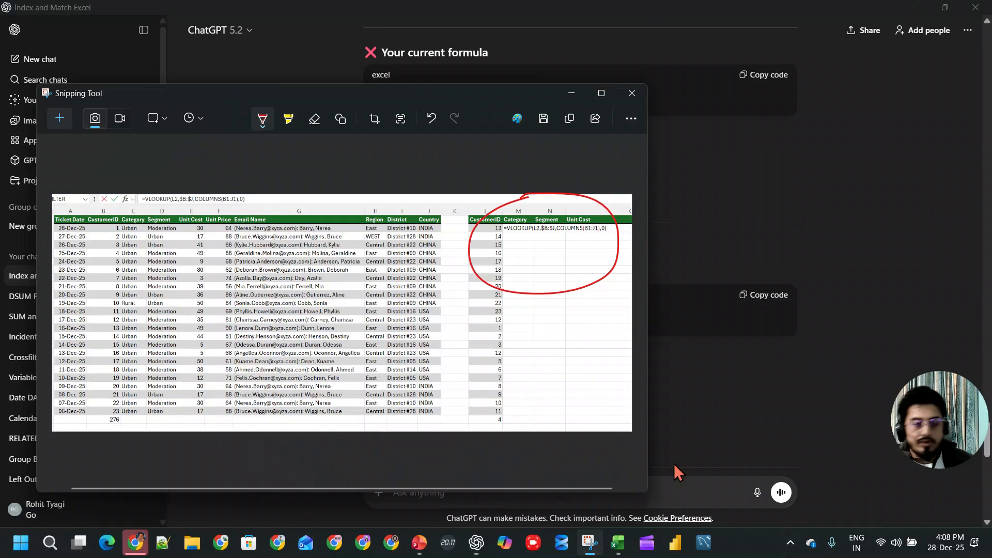
pyautogui.hotkey('alt', 'Tab')
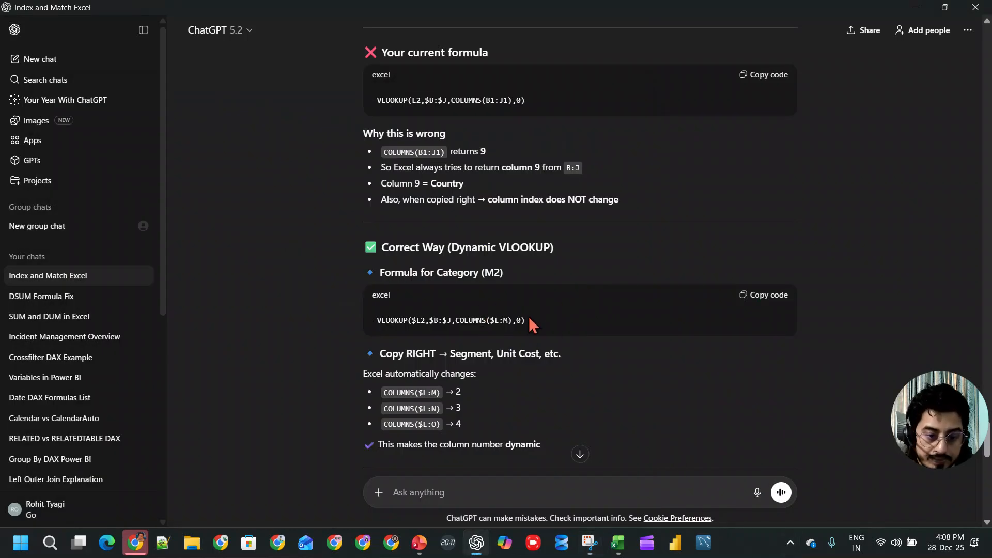
pyautogui.moveTo(491, 320); pyautogui.dragTo(508, 320)
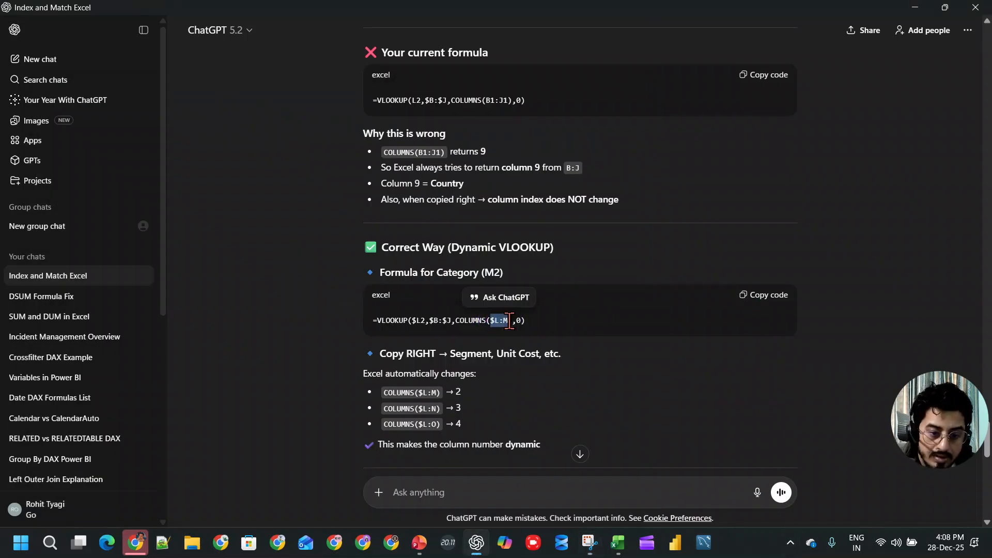
# - Switch back to Excel and replace the B1:J1 reference inside COLUMNS in the M2 formula with the headers L1:T1
pyautogui.click(618, 542)
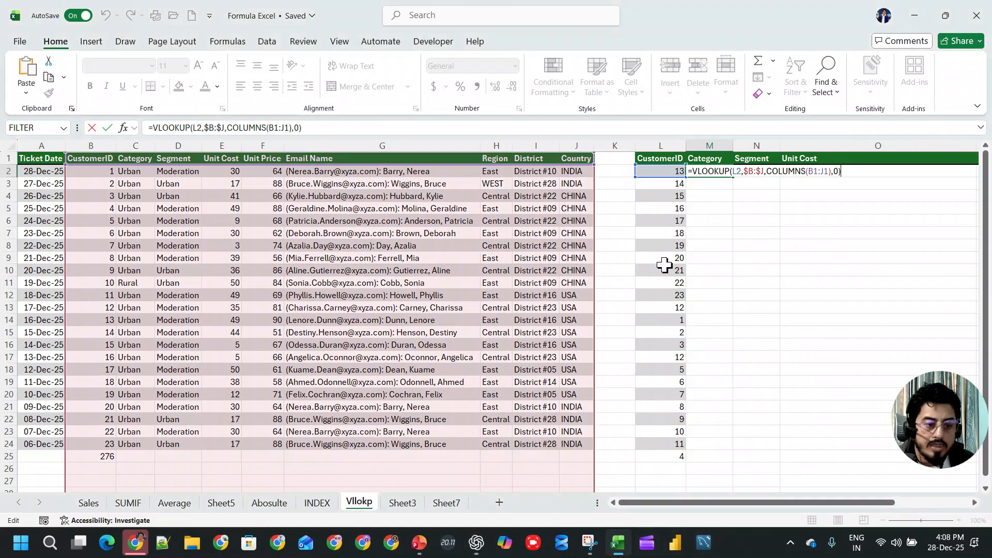
pyautogui.press('Escape')
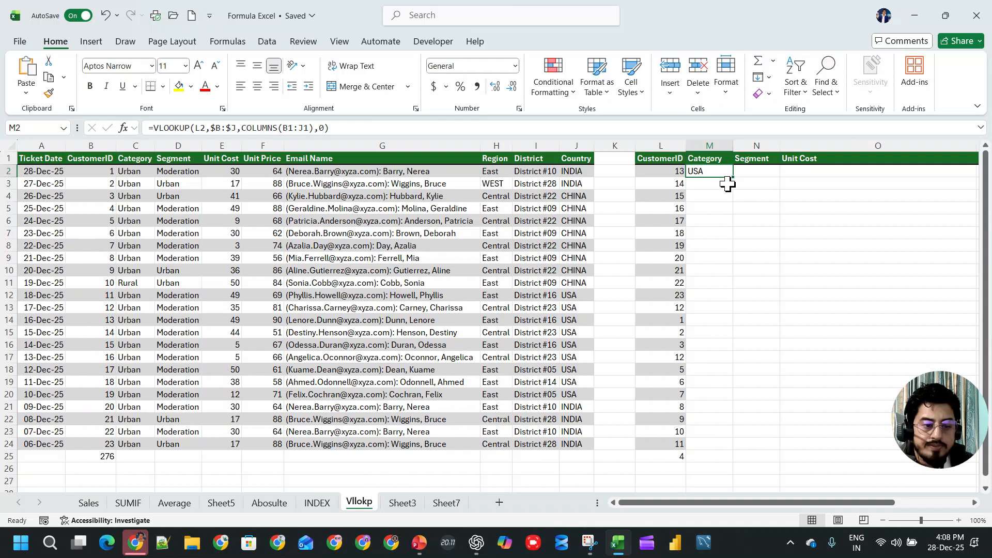
pyautogui.moveTo(283, 127); pyautogui.dragTo(308, 128)
pyautogui.press('BackSpace')
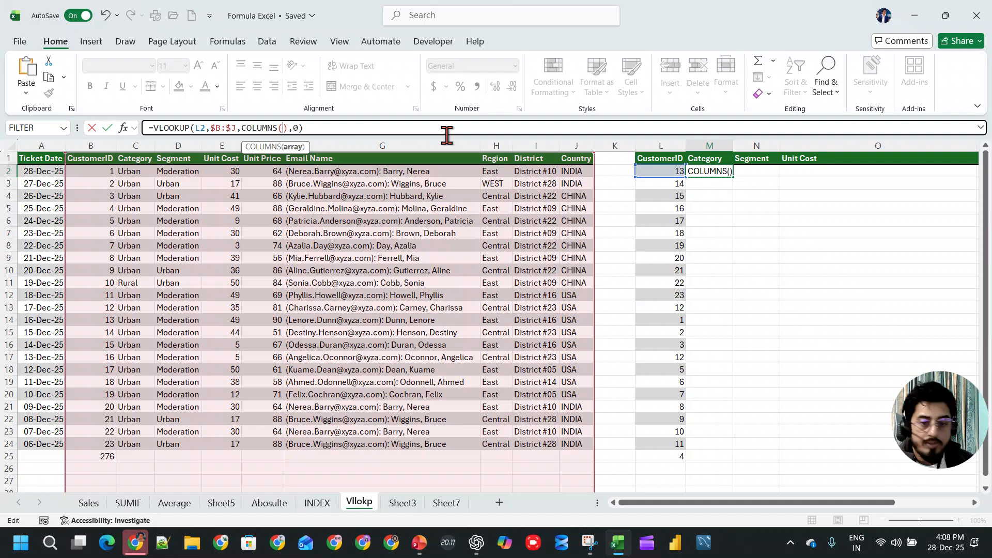
pyautogui.moveTo(666, 158); pyautogui.dragTo(712, 159)
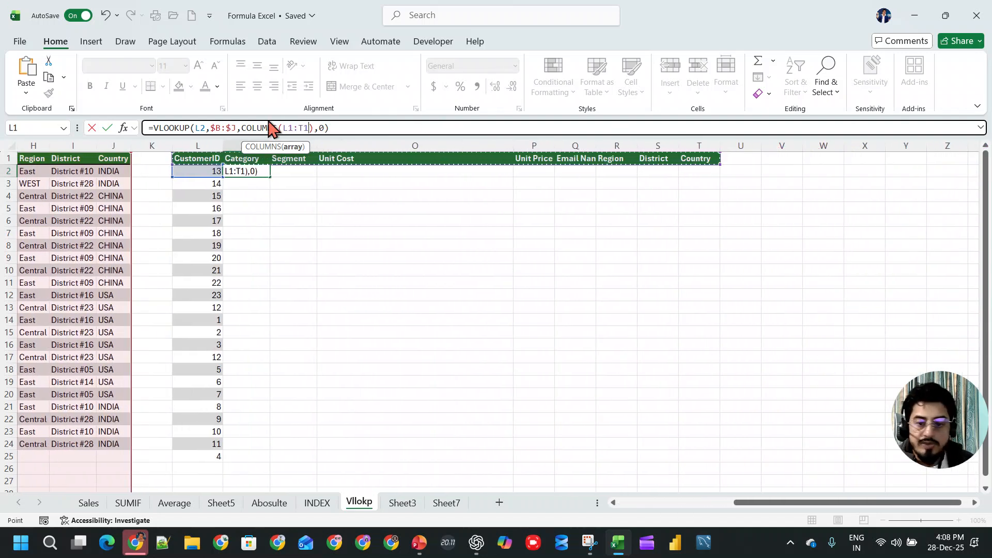
# - Try COLUMN instead of COLUMNS in the M2 formula, entering =VLOOKUP(L2,$B:$J,COLUMN(L1:T1),0)
pyautogui.click(321, 127)
pyautogui.press('BackSpace')
pyautogui.press('BackSpace')
pyautogui.press('BackSpace')
pyautogui.press('Return')
pyautogui.press('Up')
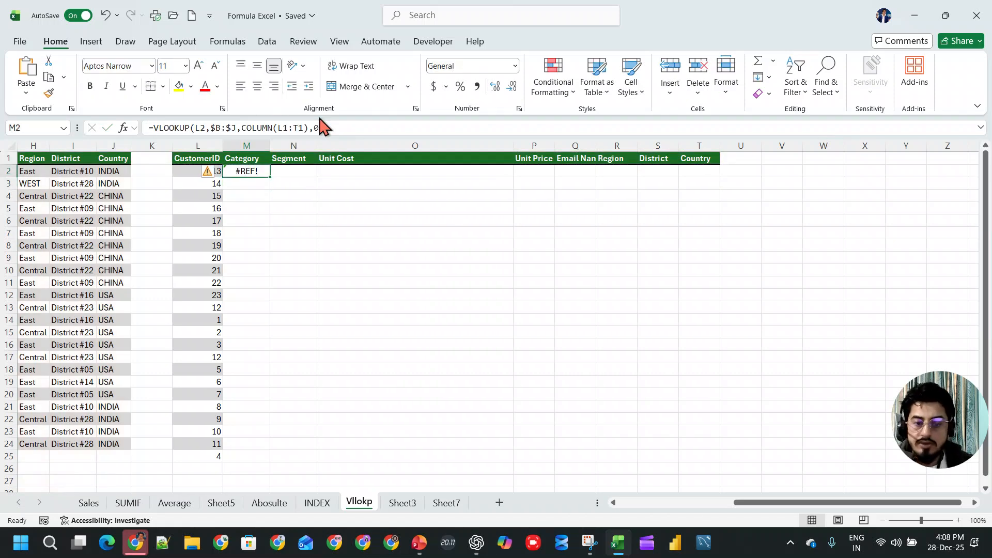
# - Check ChatGPT's suggested formula and change COLUMN back to COLUMNS in M2, entering =VLOOKUP(L2,$B:$J,COLUMNS(L1:T1),0)
pyautogui.hotkey('alt', 'Tab')
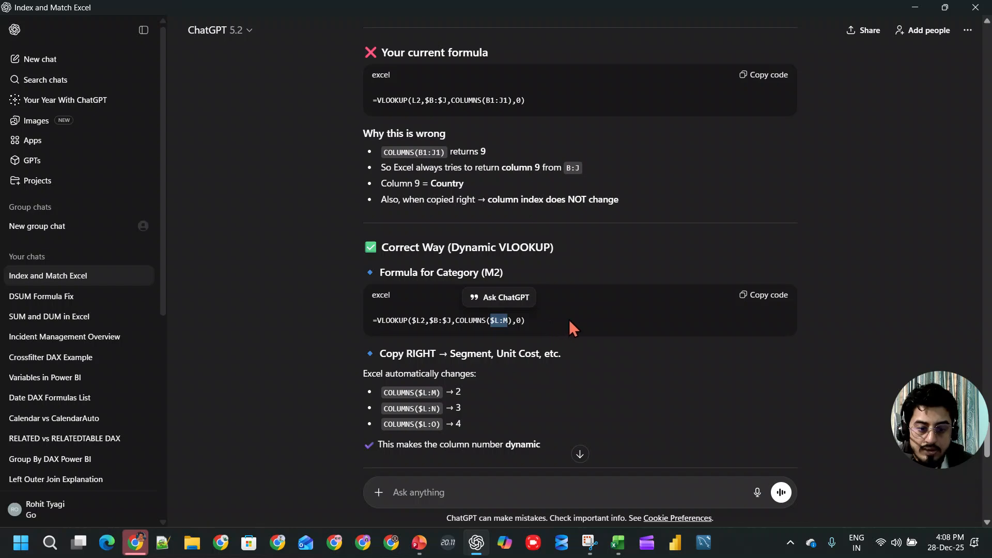
pyautogui.hotkey('alt', 'Tab')
pyautogui.click(272, 128)
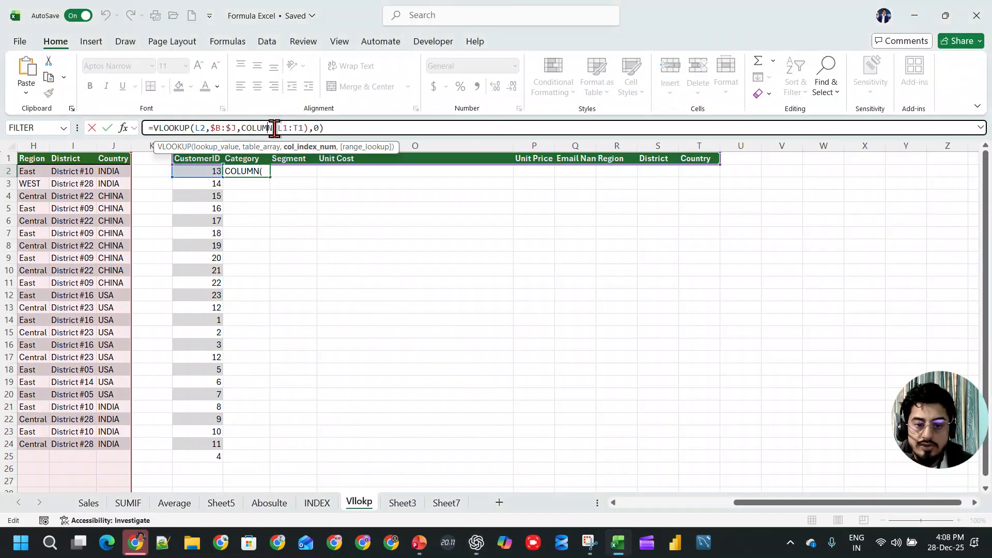
pyautogui.write('S')
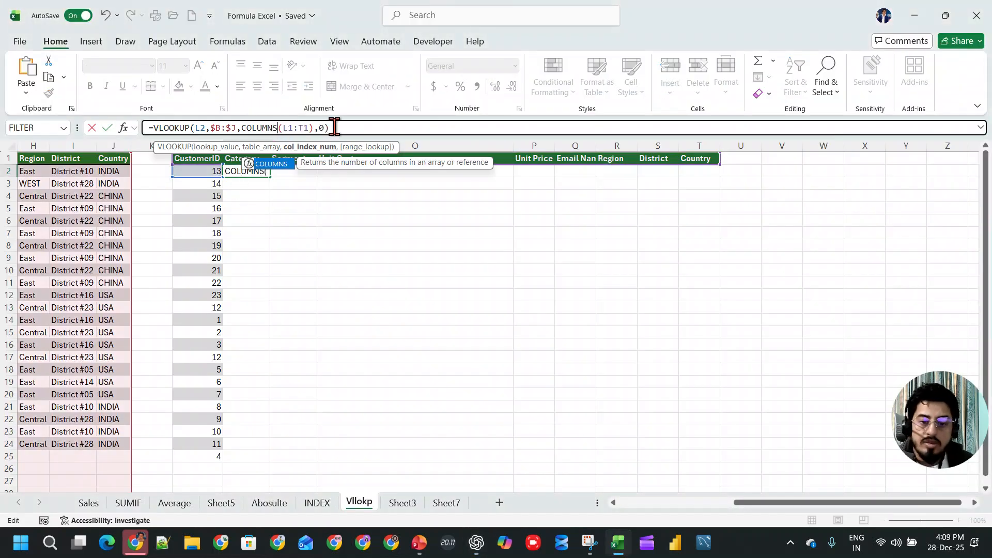
pyautogui.press('Return')
pyautogui.click(243, 170)
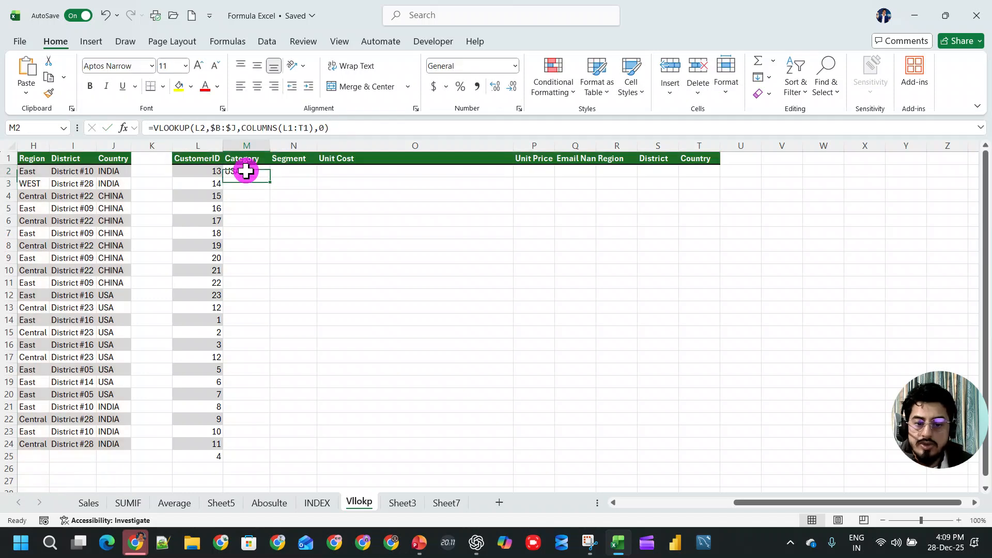
# - Compare the M2 formula with ChatGPT's suggestion and try adjusting the reference inside COLUMNS
pyautogui.click(292, 127)
pyautogui.hotkey('alt', 'Tab')
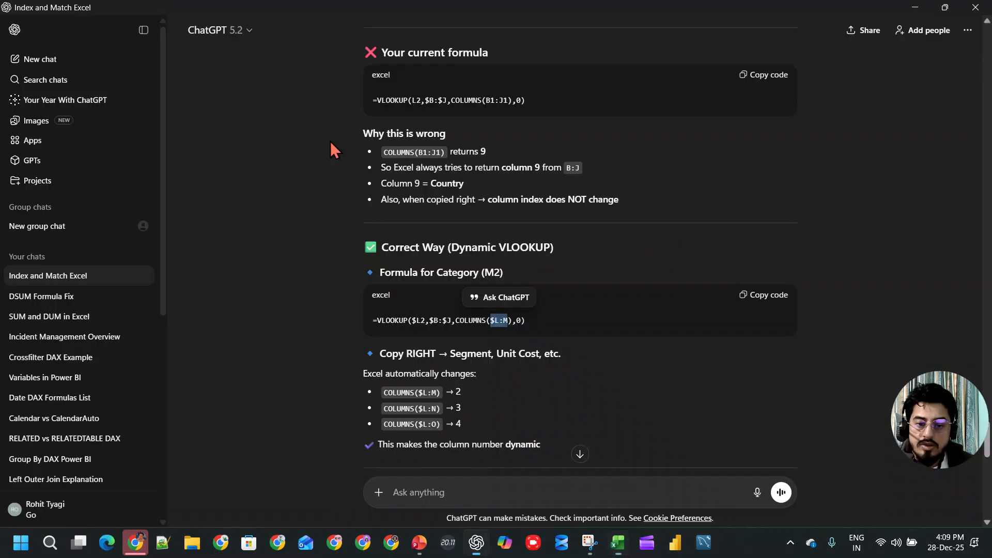
pyautogui.hotkey('alt', 'Tab')
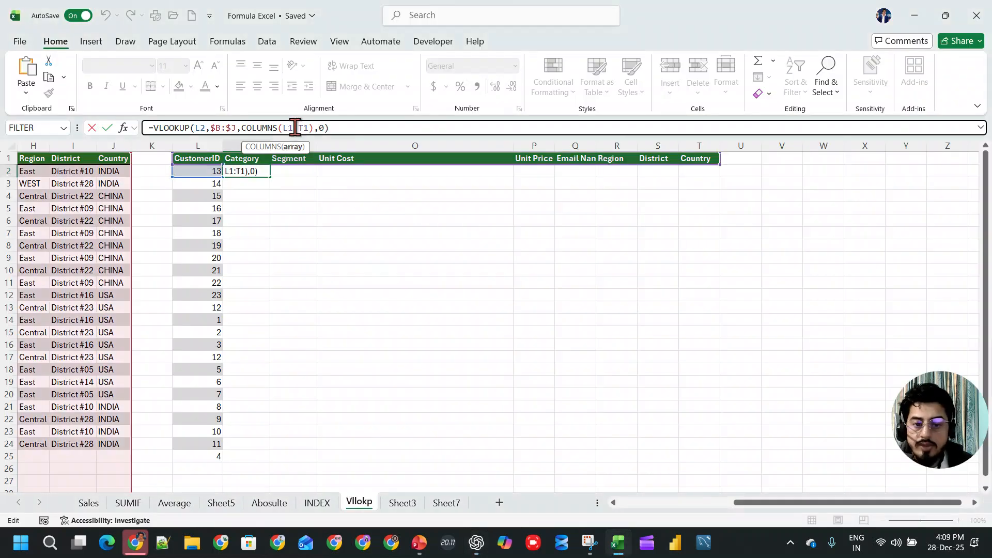
pyautogui.press('BackSpace')
pyautogui.press('Right')
pyautogui.press('Return')
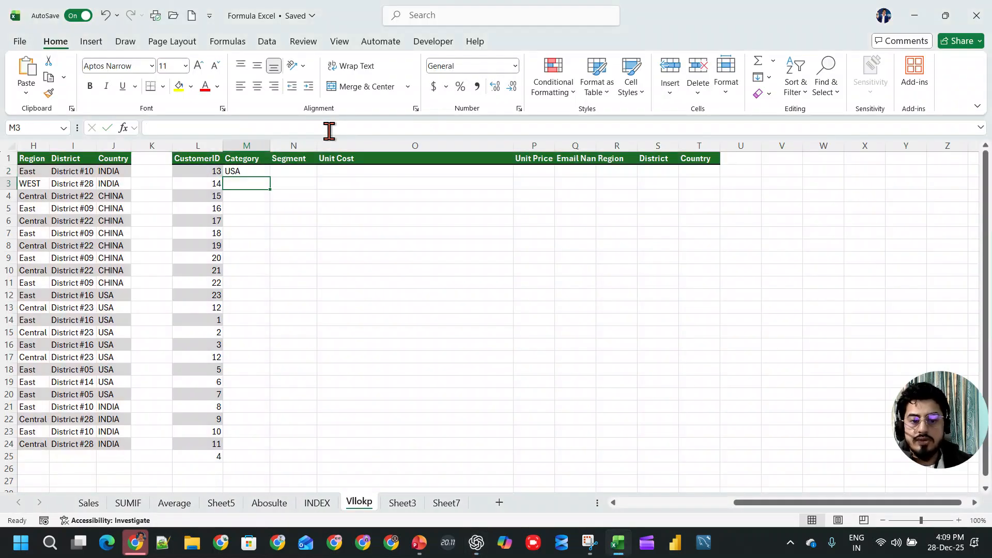
pyautogui.click(252, 158)
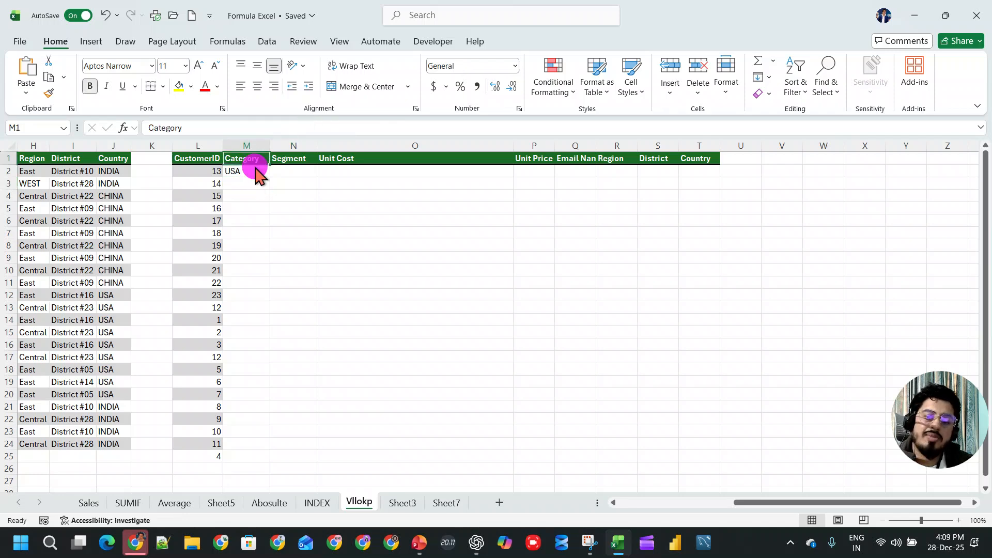
# - Switch to ChatGPT and copy its final recommended formula, =VLOOKUP($L2,$B:$J,COLUMN()-COLUMN($L$1),0)
pyautogui.hotkey('alt', 'Tab')
pyautogui.scroll(-5, 609, 395)
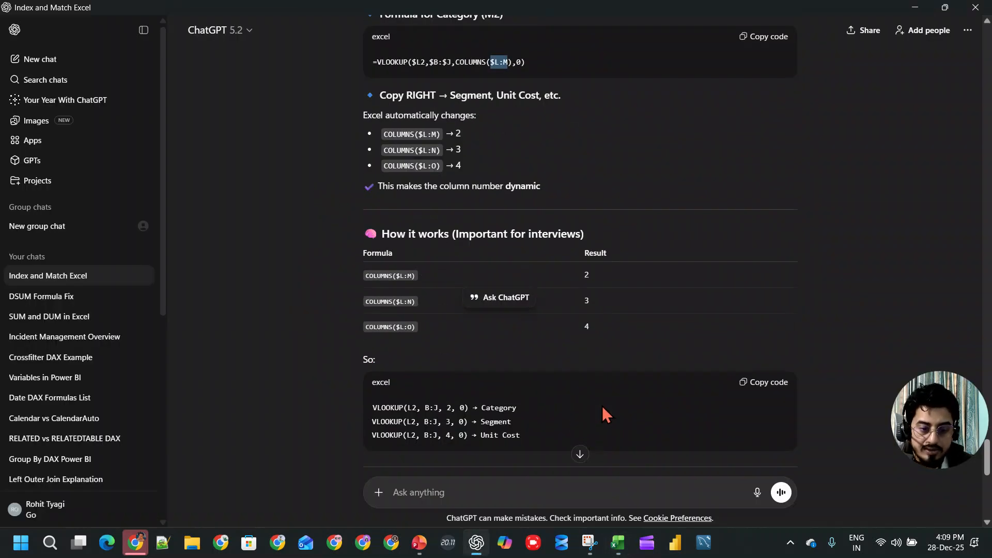
pyautogui.scroll(-4, 583, 344)
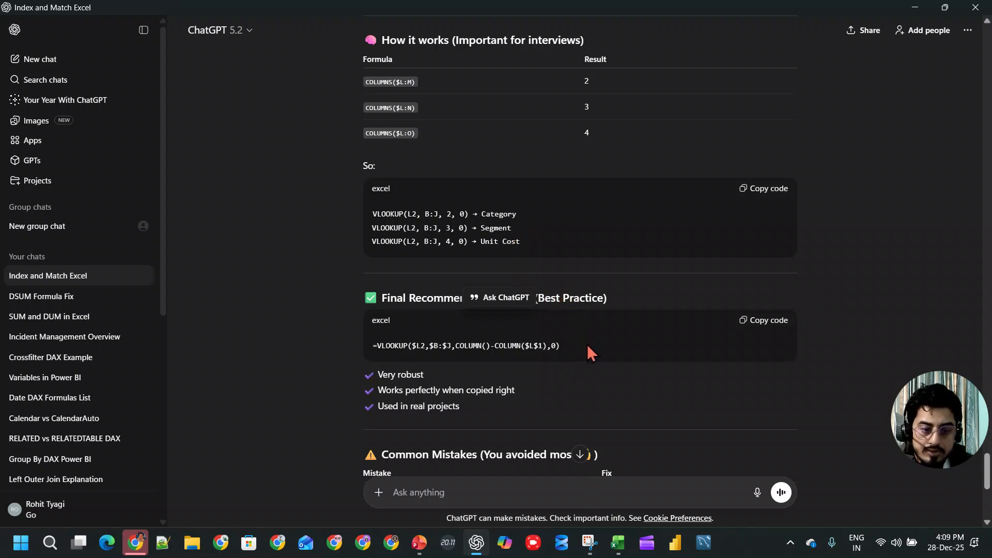
pyautogui.scroll(-4, 587, 337)
pyautogui.moveTo(561, 152); pyautogui.dragTo(358, 154)
pyautogui.hotkey('ctrl', 'c')
# - Back in Excel, replace the formula in M2 with the copied =VLOOKUP($L2,$B:$J,COLUMN()-COLUMN($L$1),0)
pyautogui.hotkey('alt', 'Tab')
pyautogui.click(229, 170)
pyautogui.moveTo(310, 128); pyautogui.dragTo(40, 127)
pyautogui.hotkey('ctrl', 'v')
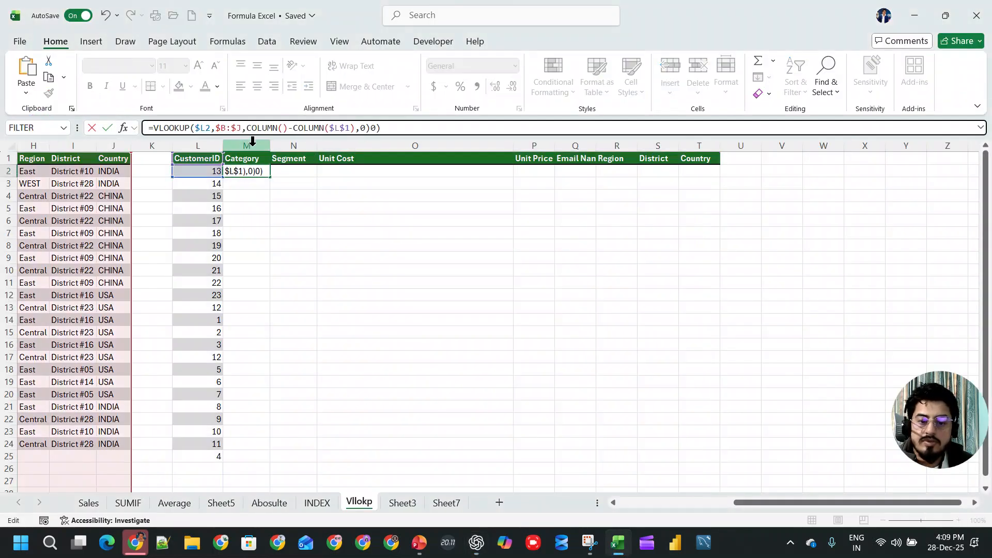
pyautogui.moveTo(380, 128); pyautogui.dragTo(89, 126)
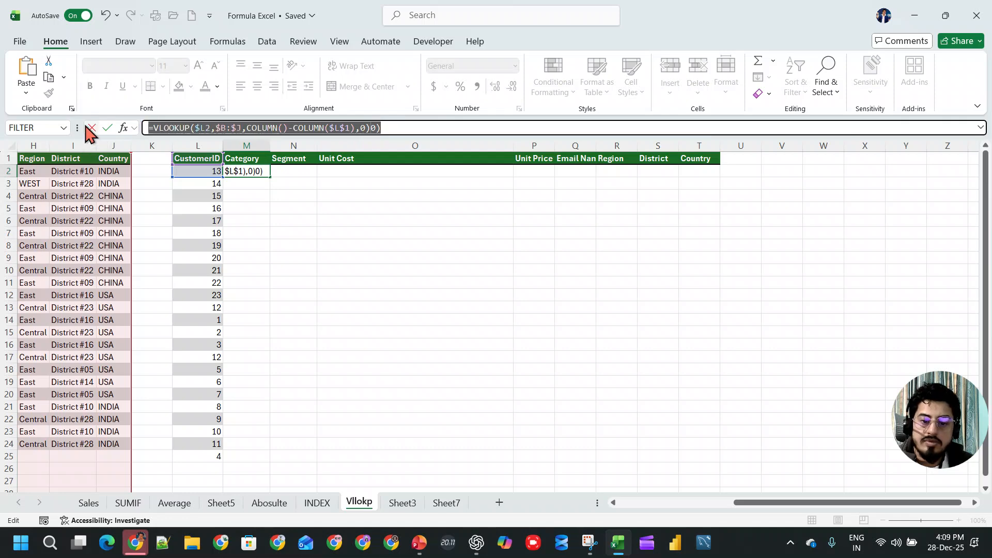
pyautogui.click(89, 127)
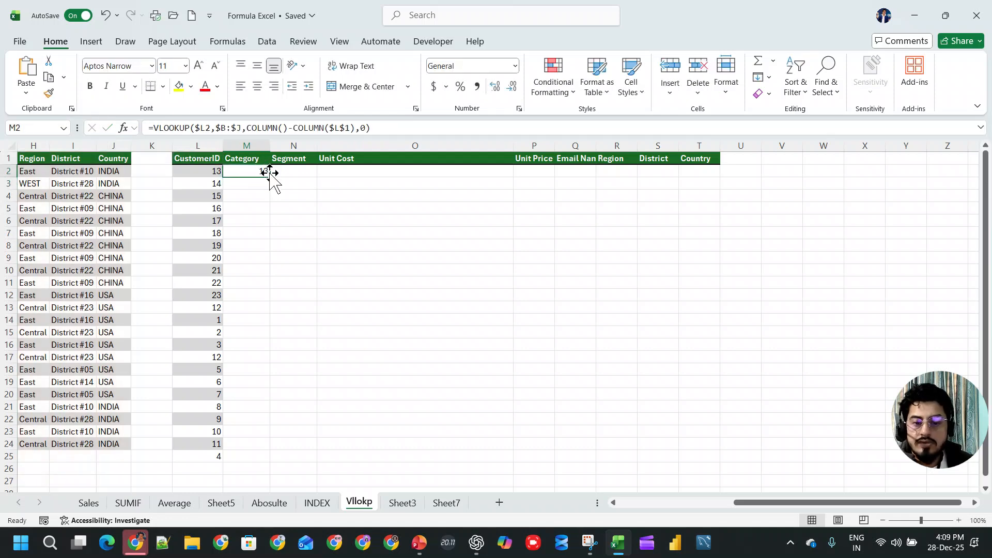
# - Try $M$1 as the COLUMN reference in the M2 formula
pyautogui.click(226, 128)
pyautogui.press('Delete')
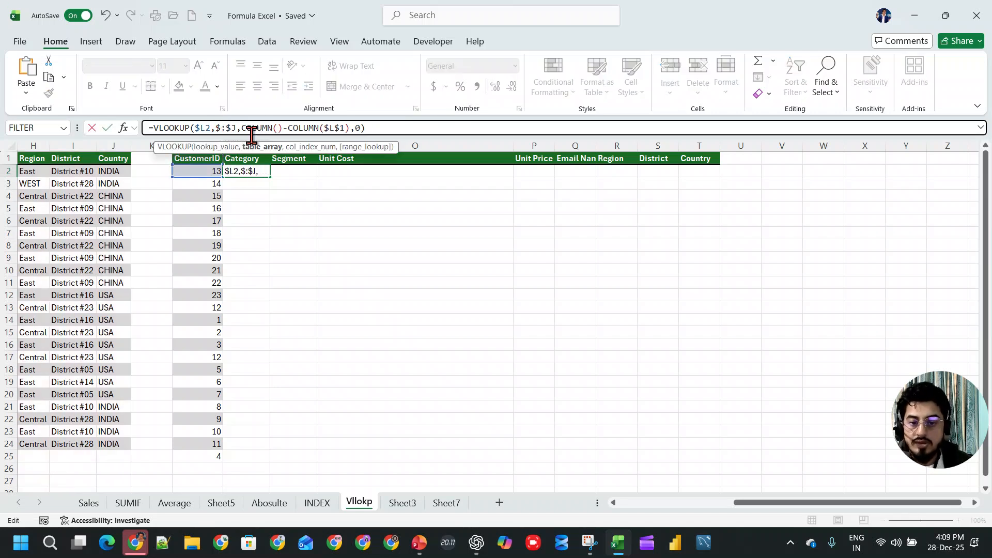
pyautogui.write('B')
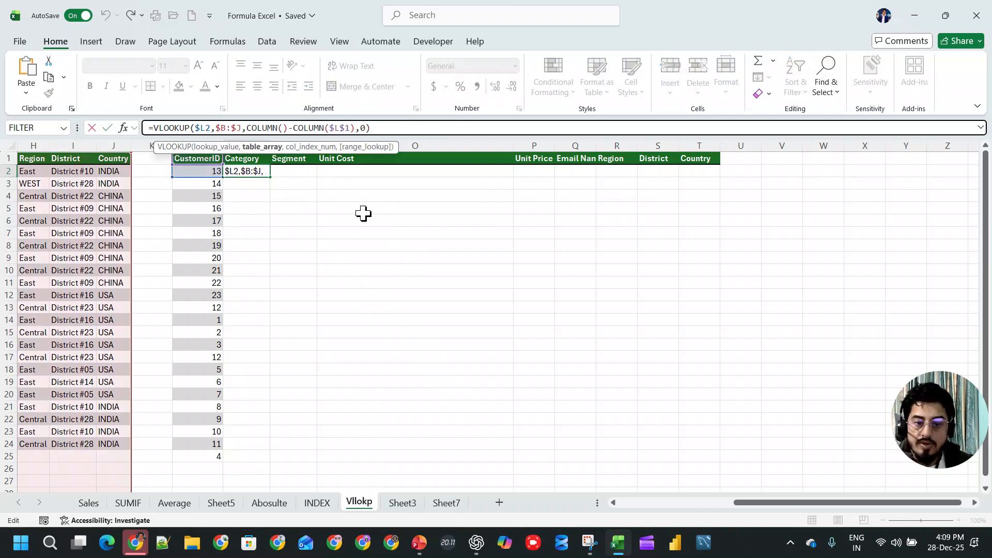
pyautogui.click(339, 128)
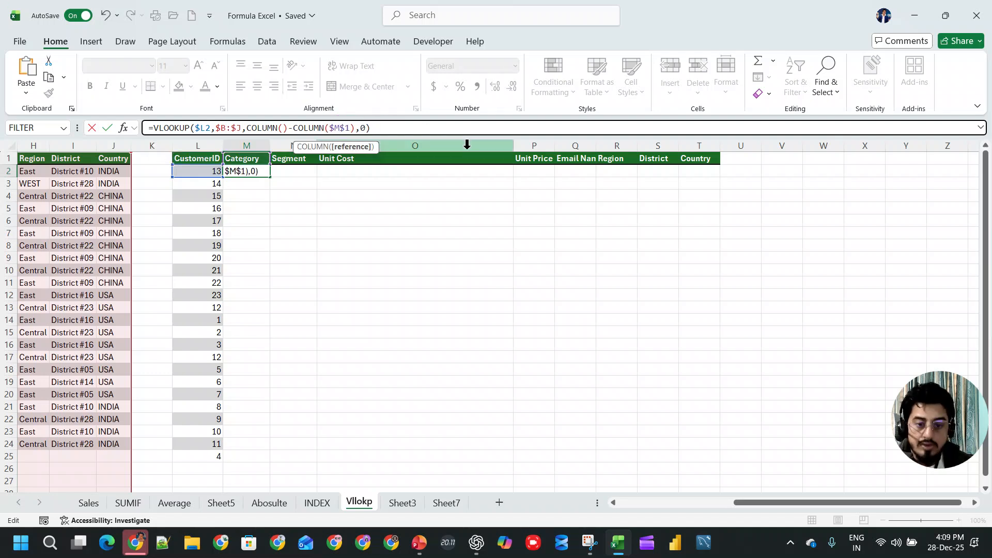
pyautogui.press('Return')
pyautogui.click(238, 172)
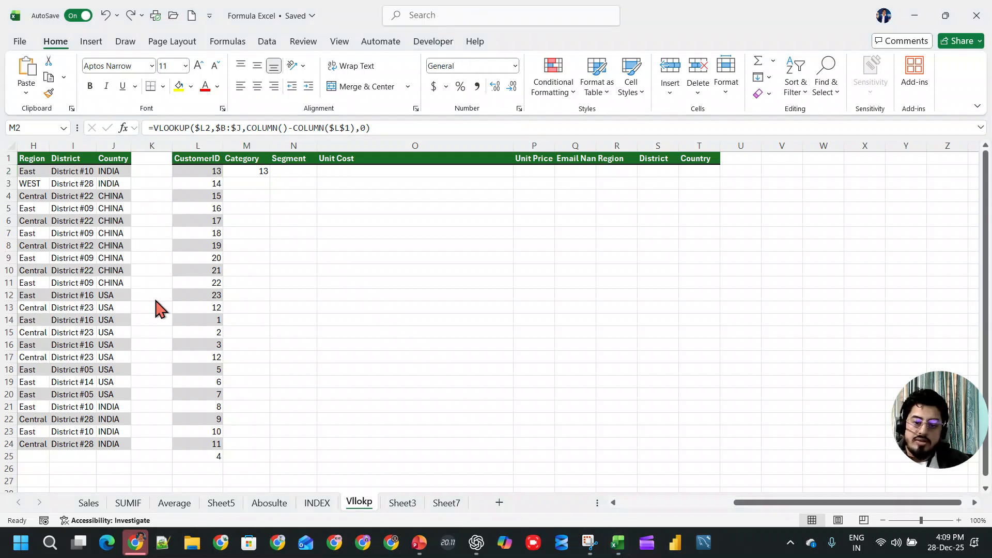
# - Enter =COLUMN() in B25, below the source table's CustomerID column, to test what the function returns
pyautogui.click(744, 504)
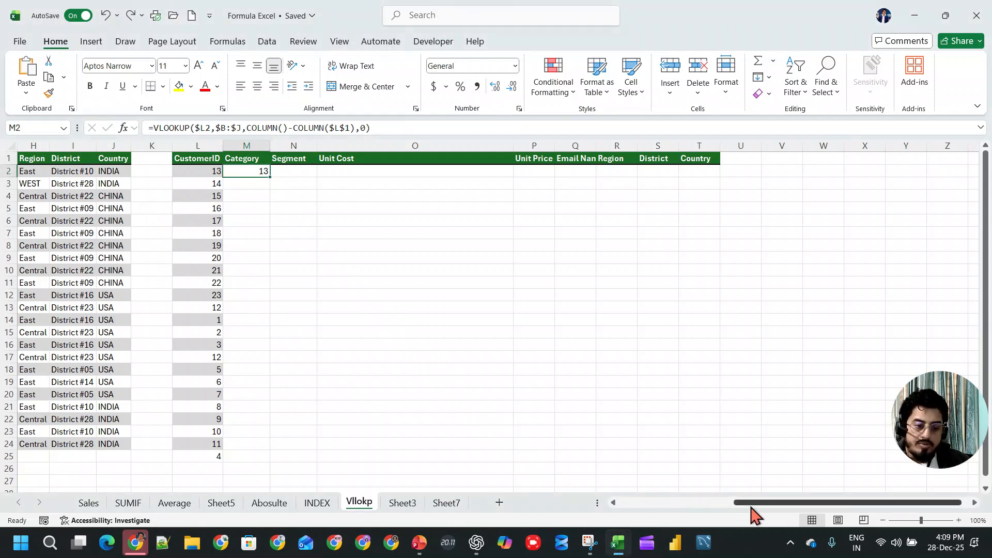
pyautogui.moveTo(751, 508); pyautogui.dragTo(629, 510)
pyautogui.scroll(-5, 343, 378)
pyautogui.scroll(5, 145, 372)
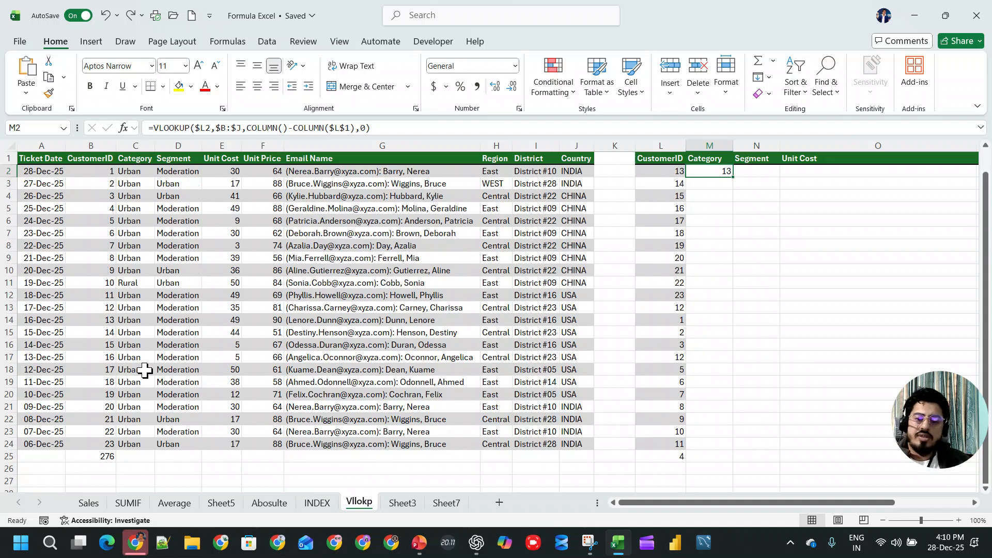
pyautogui.click(88, 455)
pyautogui.write('=com')
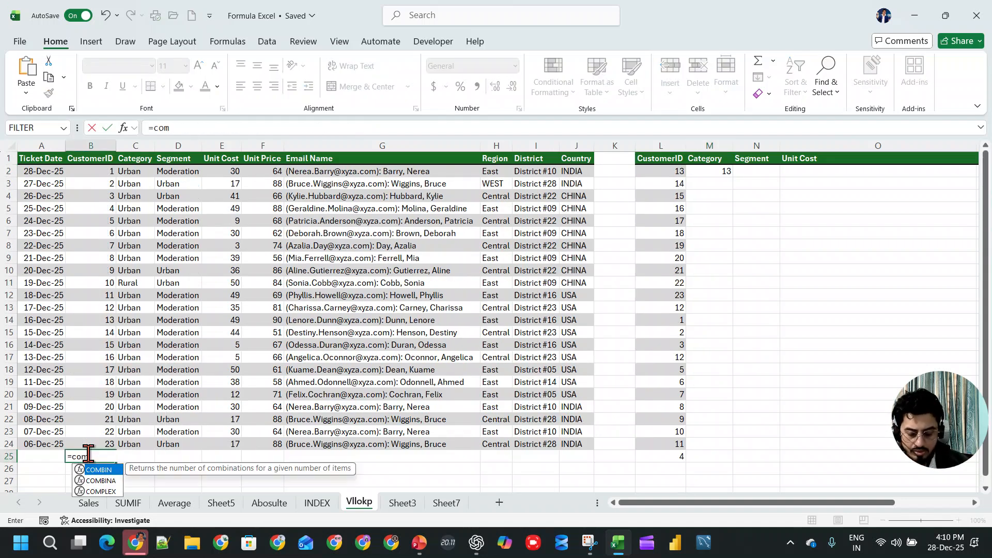
pyautogui.press('Tab')
pyautogui.press('BackSpace')
pyautogui.press('BackSpace')
pyautogui.press('BackSpace')
pyautogui.press('BackSpace')
pyautogui.press('BackSpace')
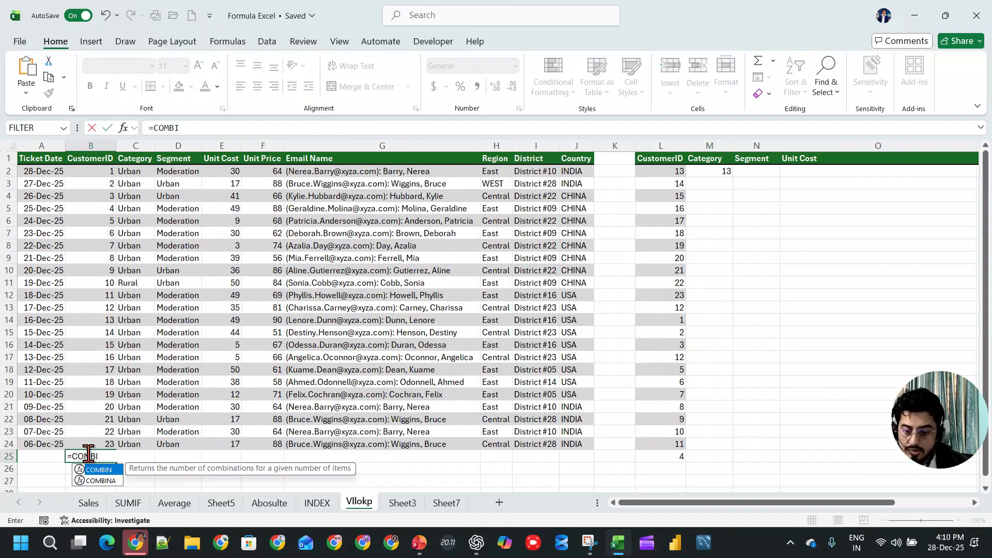
pyautogui.write('lum')
pyautogui.press('Tab')
pyautogui.write(')')
pyautogui.press('Return')
pyautogui.click(85, 454)
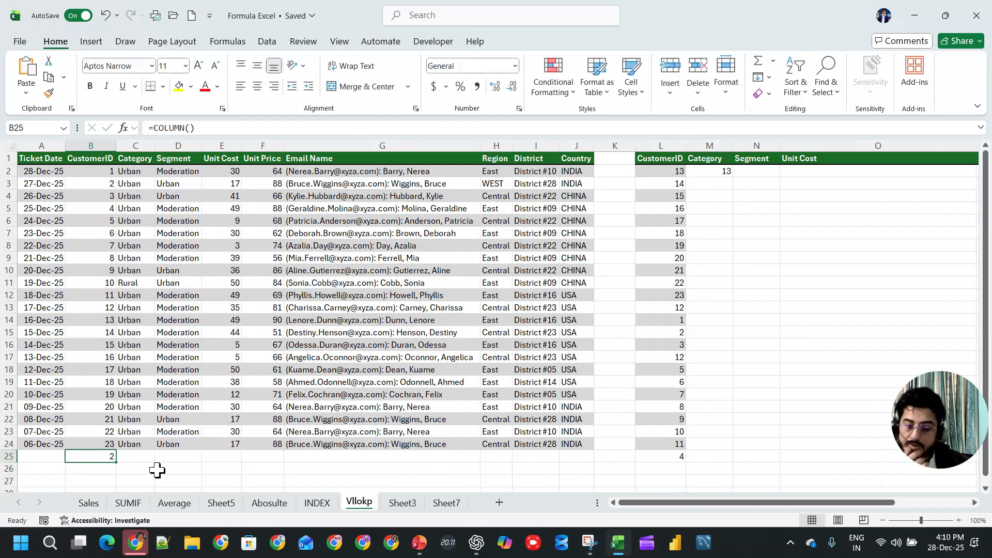
# - Enter =COLUMNS(B1:J1) in B26 to test it on the source table's headers from CustomerID to Country
pyautogui.click(102, 469)
pyautogui.write('=col')
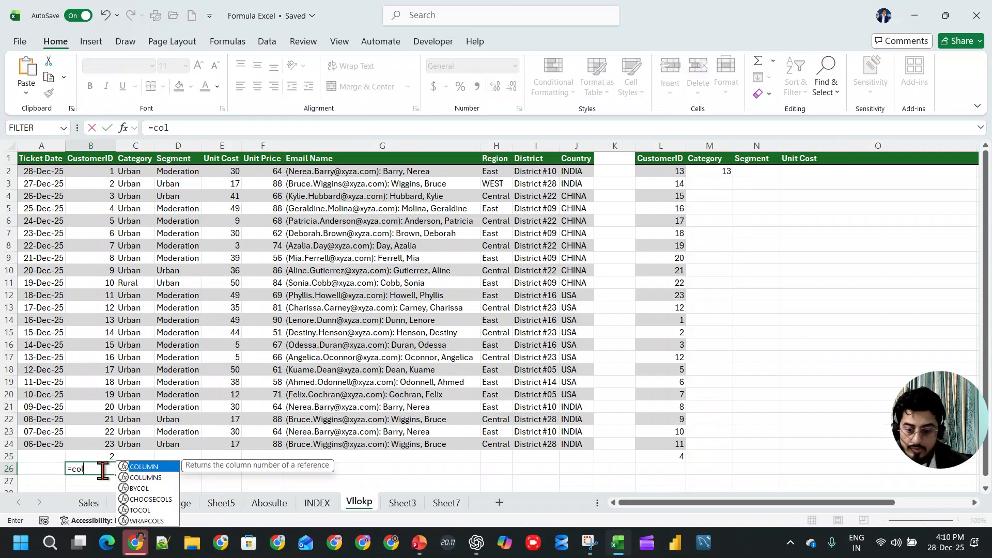
pyautogui.press('Down')
pyautogui.press('Tab')
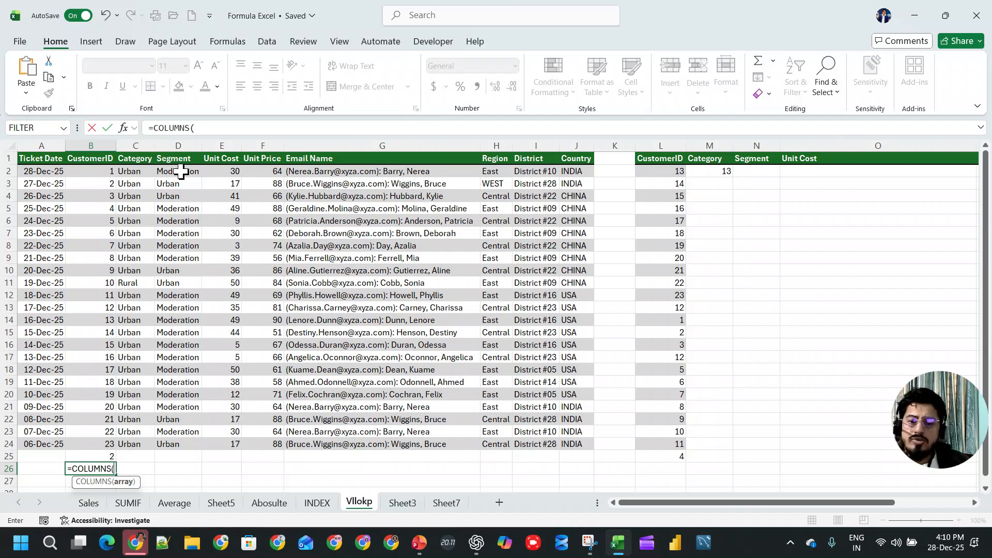
pyautogui.moveTo(82, 159); pyautogui.dragTo(575, 162)
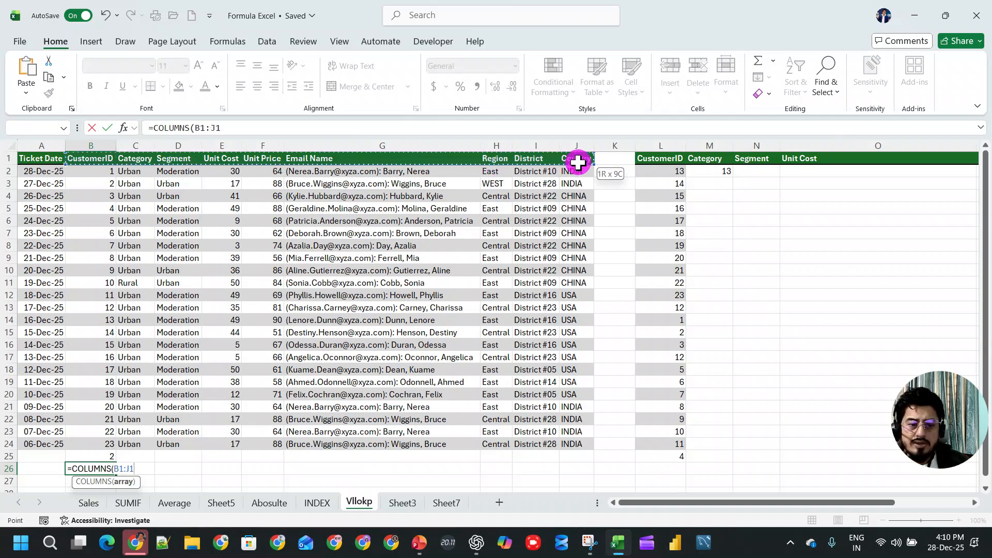
pyautogui.press('Return')
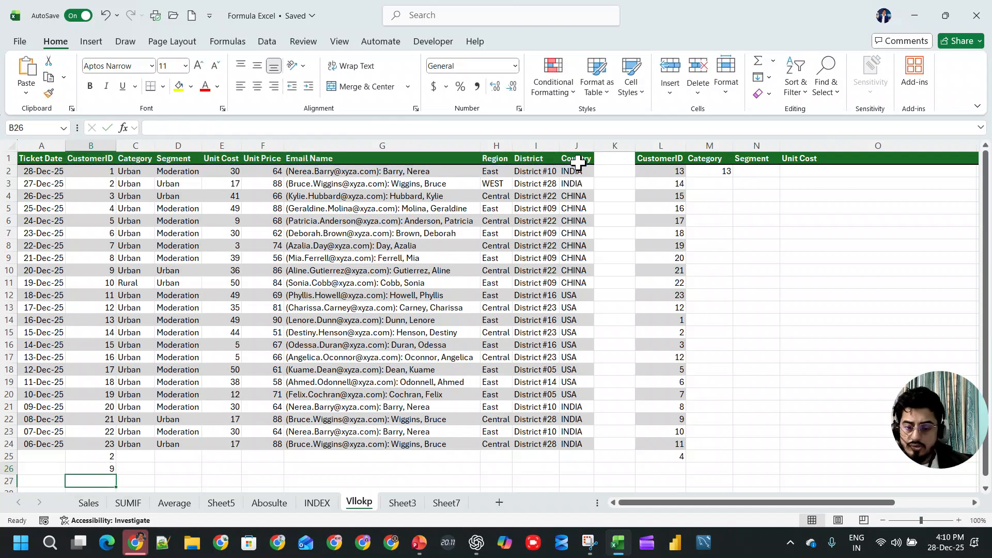
pyautogui.press('Up')
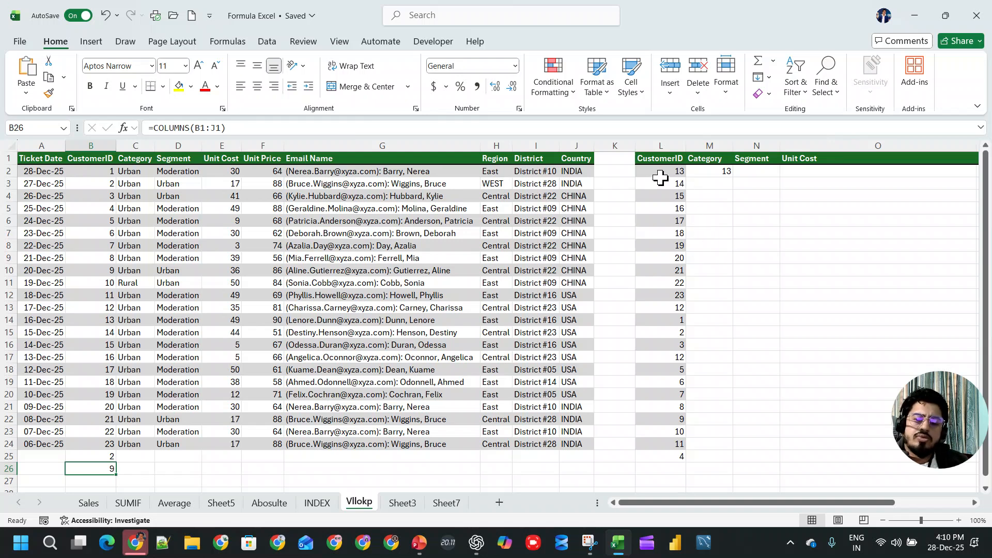
# - Shrink the range in the B26 COLUMNS formula to B1:C1, covering only CustomerID and Category
pyautogui.click(217, 127)
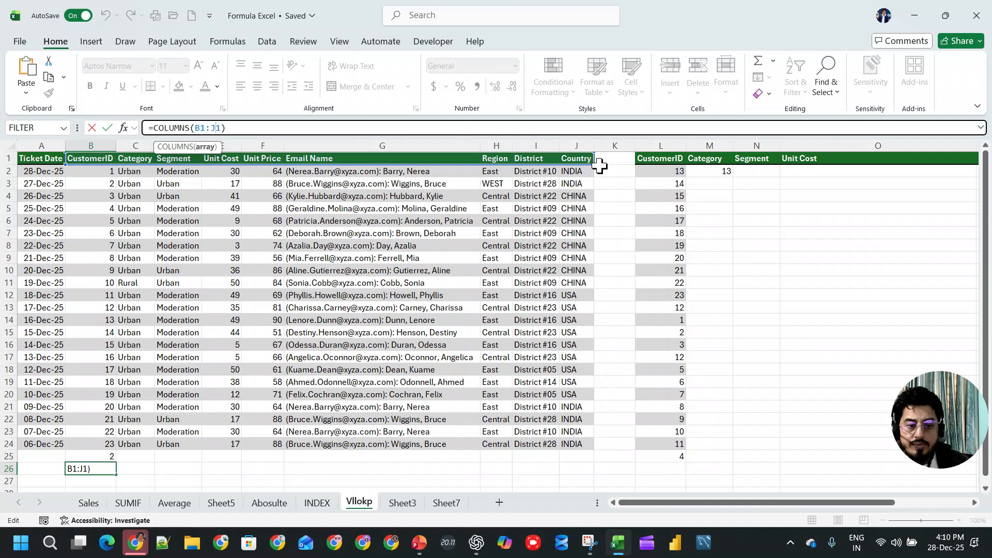
pyautogui.moveTo(590, 163); pyautogui.dragTo(142, 155)
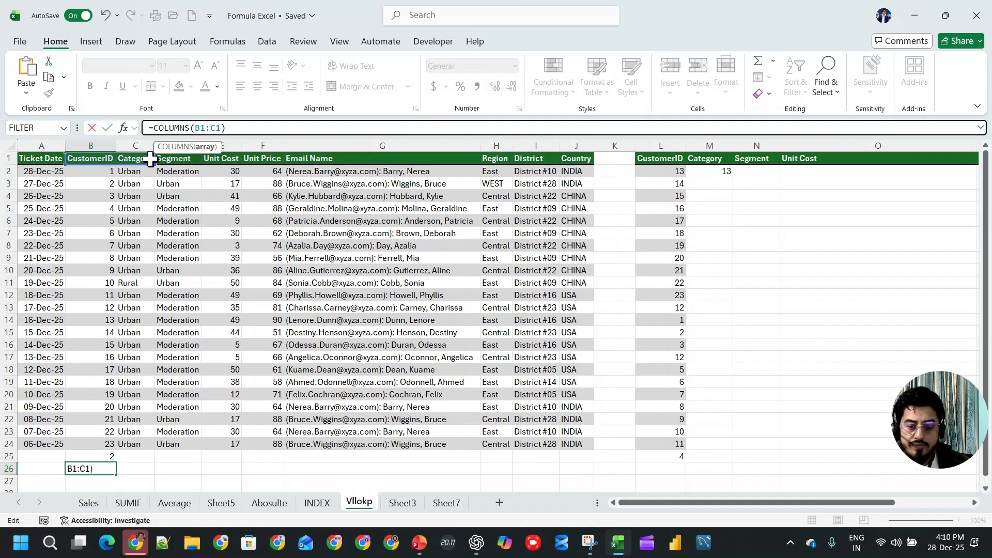
pyautogui.press('Return')
pyautogui.click(96, 468)
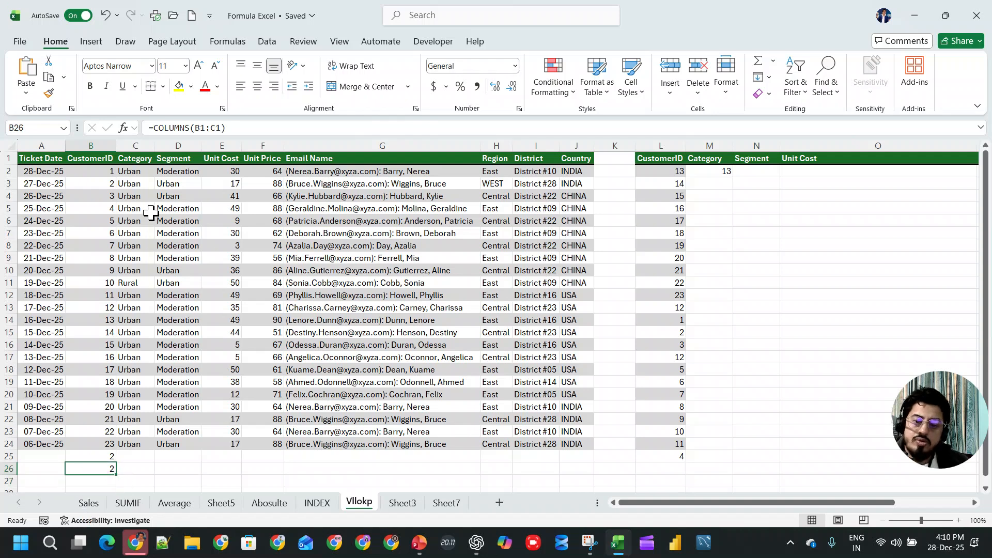
# - Reuse the B1:C1 range from B26 to rewrite the M2 formula as =VLOOKUP($L2,$B:$J,COLUMNS(B1:C1),0)
pyautogui.click(221, 127)
pyautogui.moveTo(221, 128); pyautogui.dragTo(195, 127)
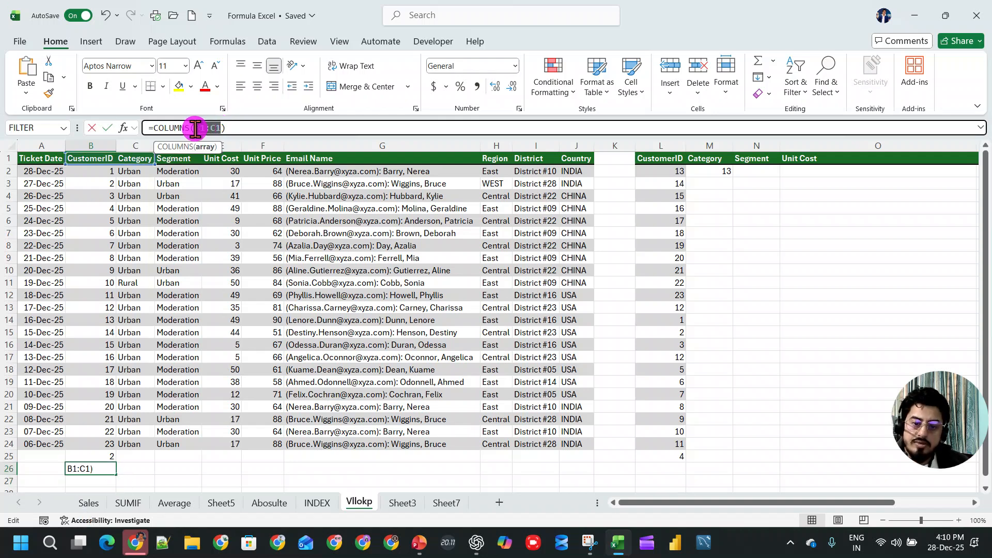
pyautogui.press('Return')
pyautogui.click(725, 169)
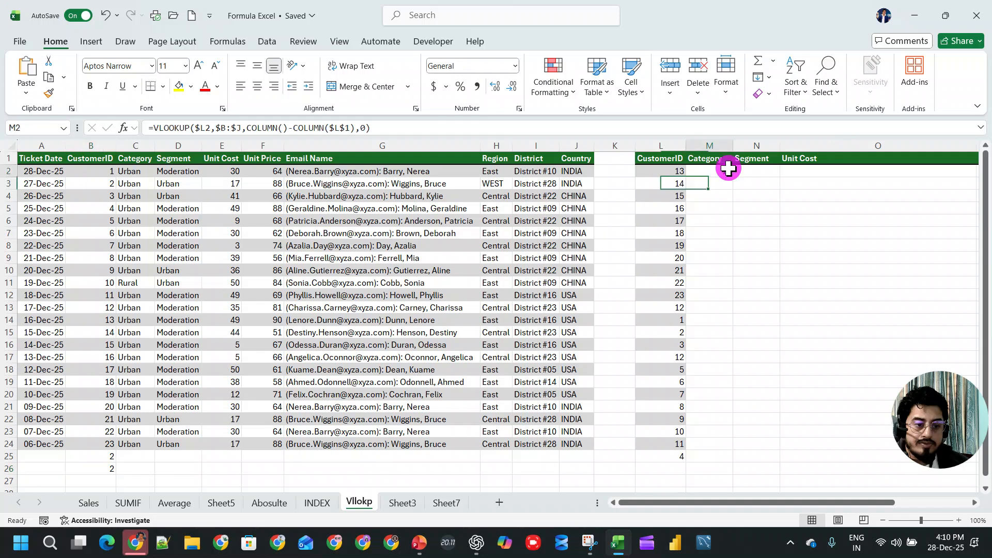
pyautogui.moveTo(247, 128); pyautogui.dragTo(465, 124)
pyautogui.write('Column')
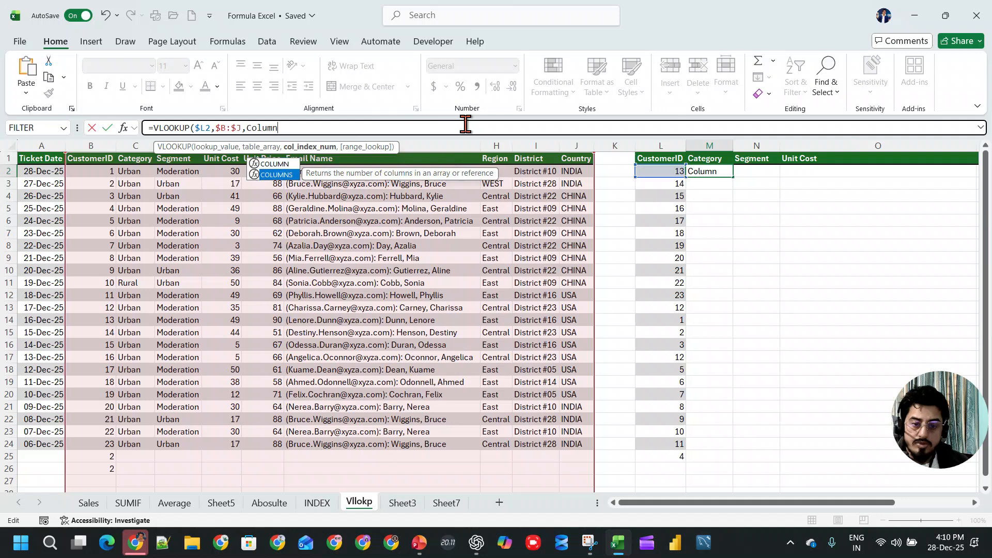
pyautogui.press('Tab')
pyautogui.write('B1:C1')
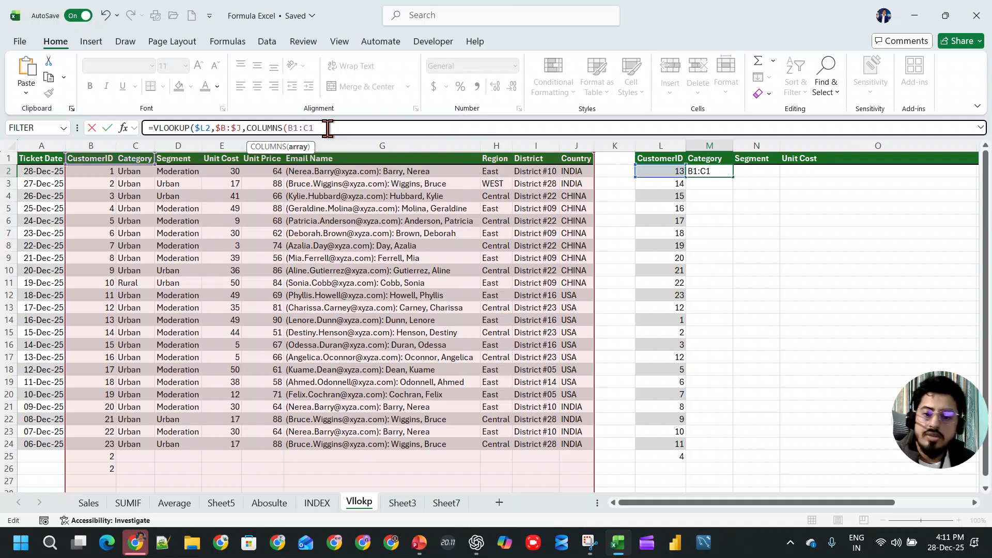
pyautogui.write('),')
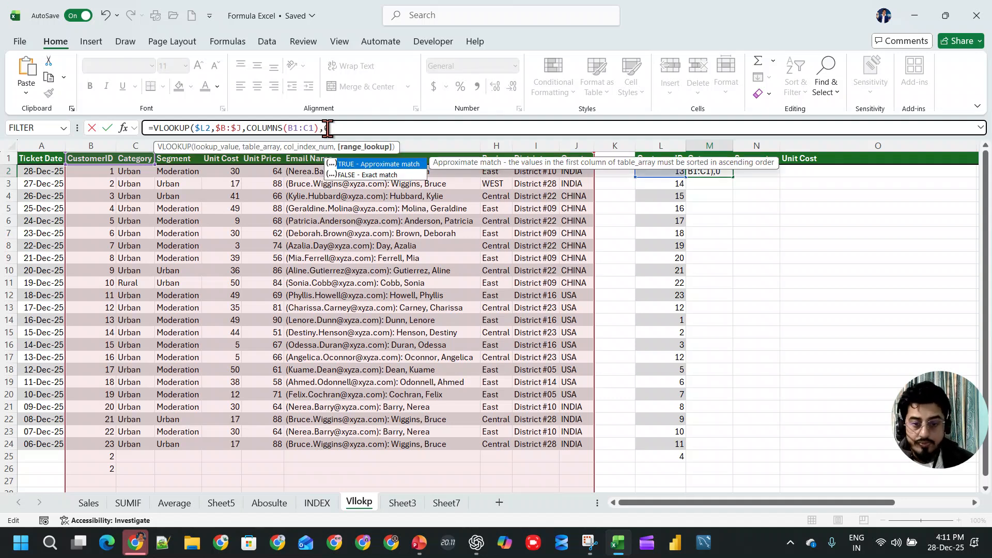
pyautogui.write('0_')
pyautogui.press('BackSpace')
pyautogui.write(')')
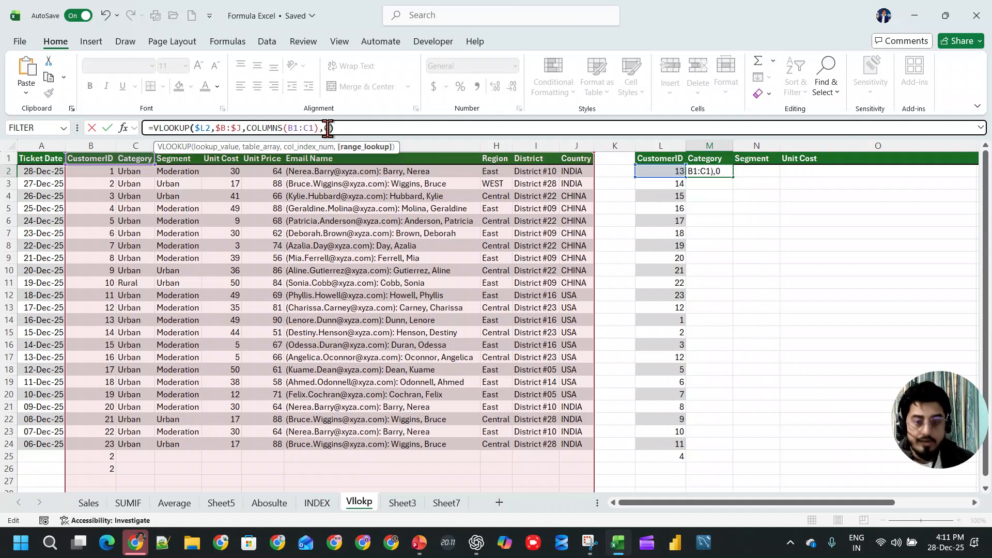
# - Lock only the row of the starting reference in M2's COLUMNS range, making it B$1:C1
pyautogui.click(299, 127)
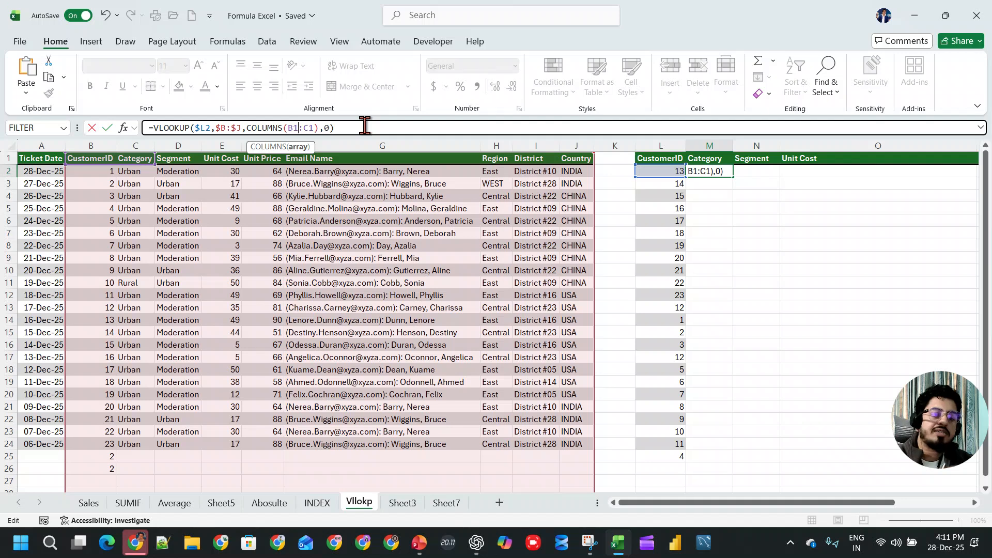
pyautogui.press('F4')
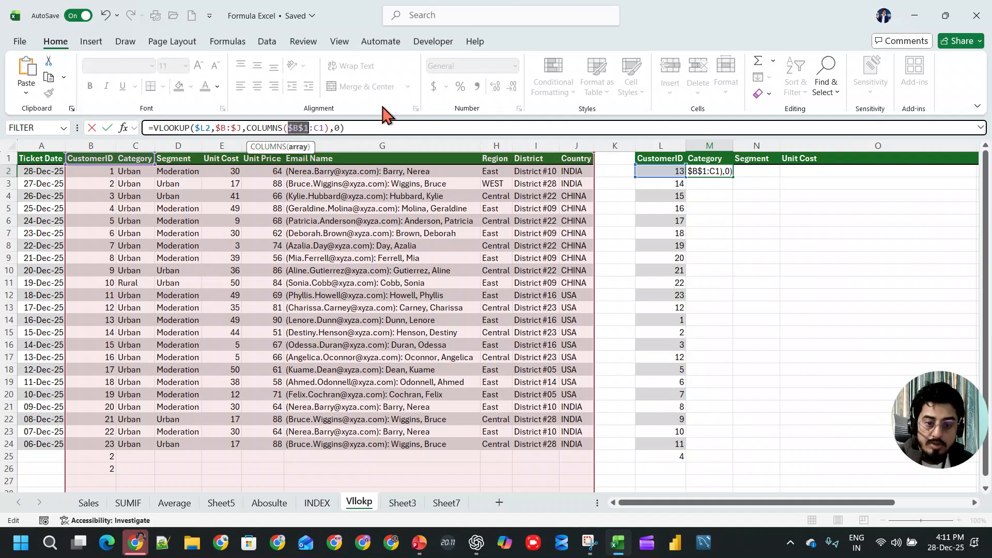
pyautogui.press('F4')
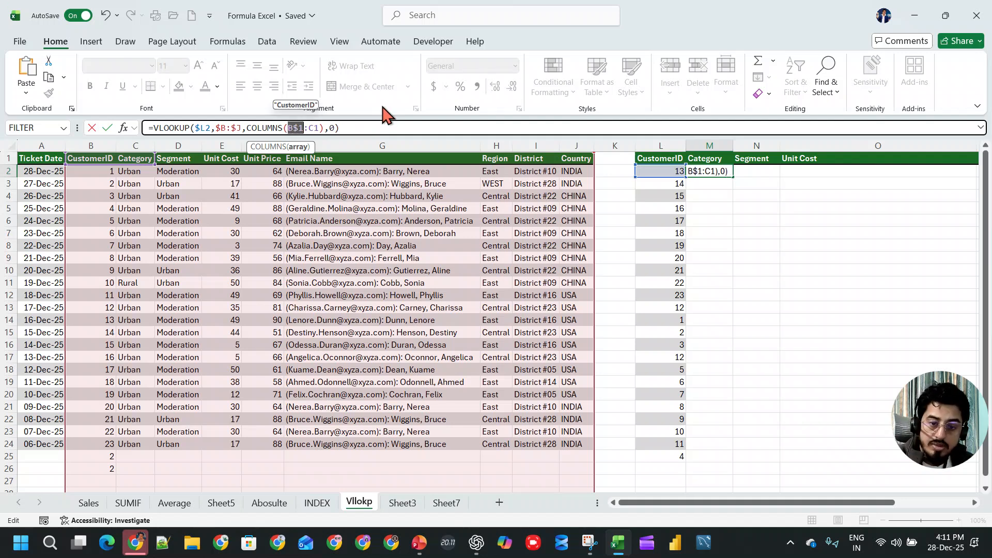
pyautogui.press('F4')
pyautogui.press('F4')
pyautogui.press('F4')
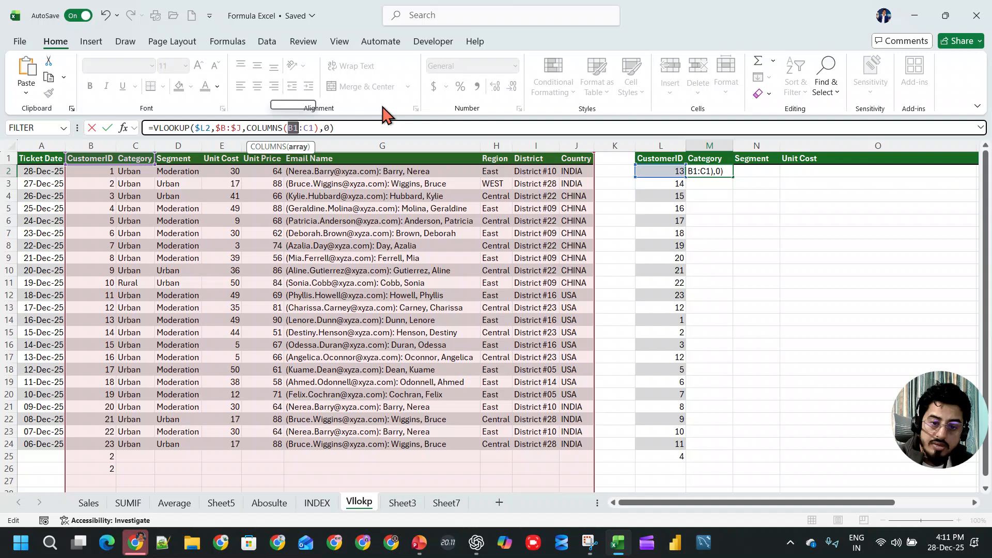
pyautogui.press('F4')
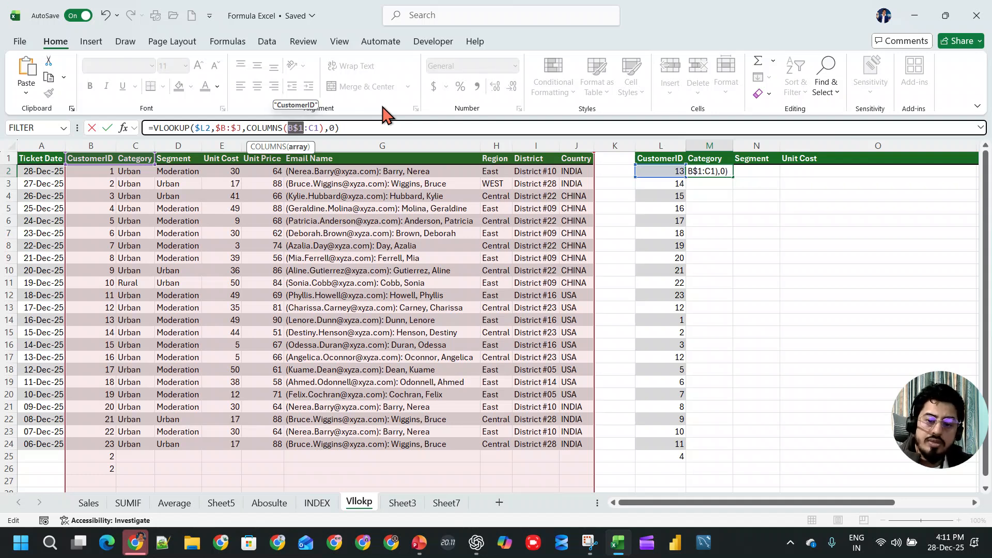
pyautogui.press('Return')
pyautogui.press('Up')
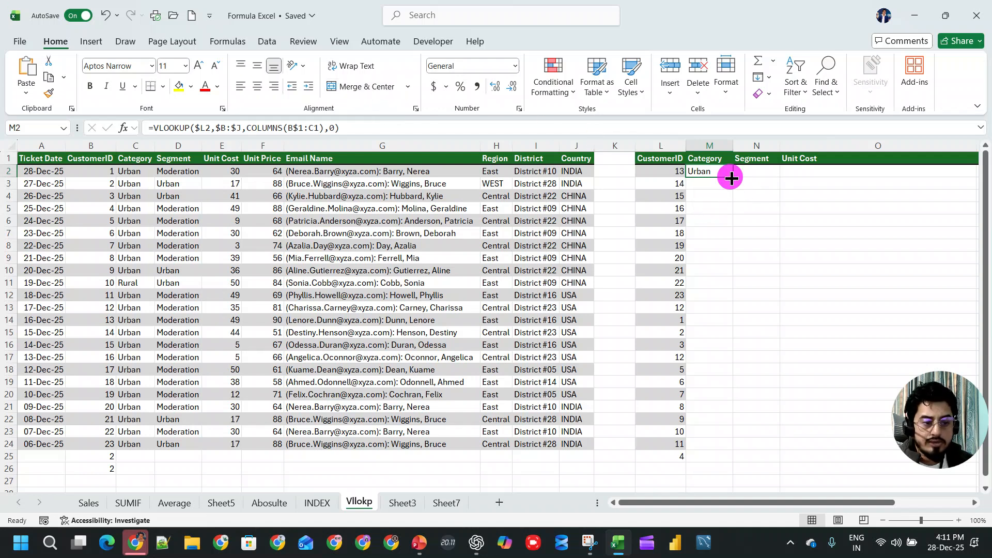
# - Fill the M2 formula down the Category column to row 25 and across row 2 to Country
pyautogui.doubleClick(731, 177)
pyautogui.click(727, 171)
pyautogui.moveTo(732, 177); pyautogui.dragTo(966, 181)
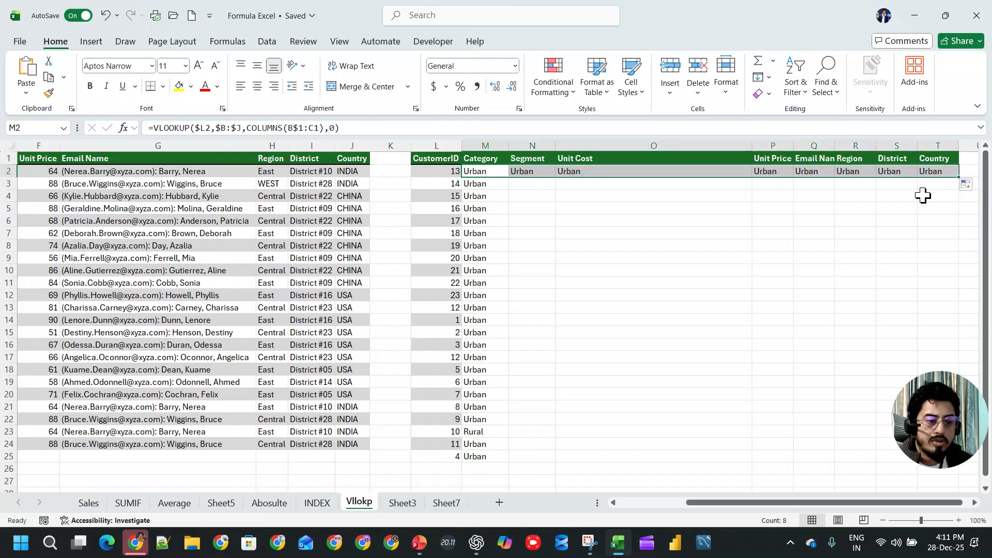
# - Examine the copied formula in N2 against M2 to see how the COLUMNS range shifts across the source headers
pyautogui.click(535, 168)
pyautogui.doubleClick(535, 168)
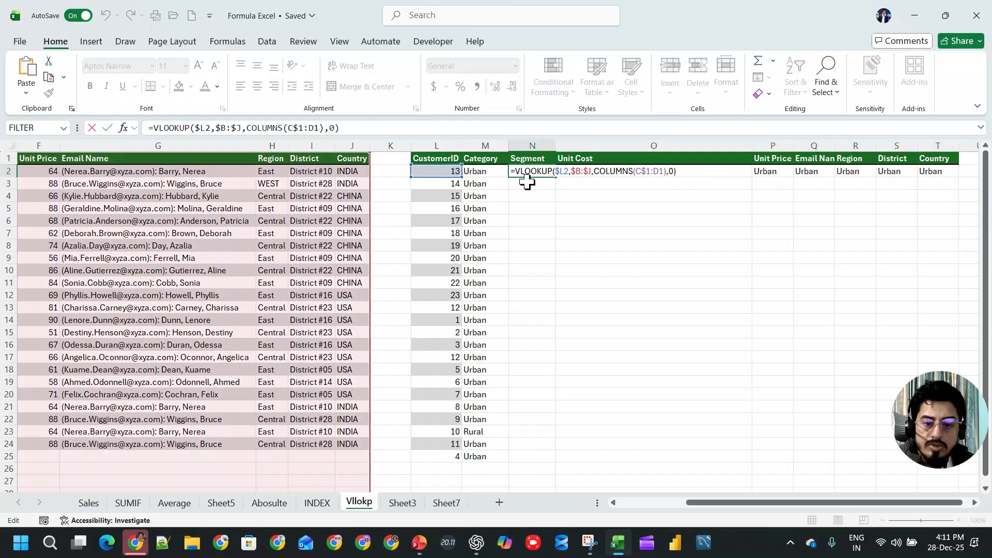
pyautogui.press('Escape')
pyautogui.click(482, 169)
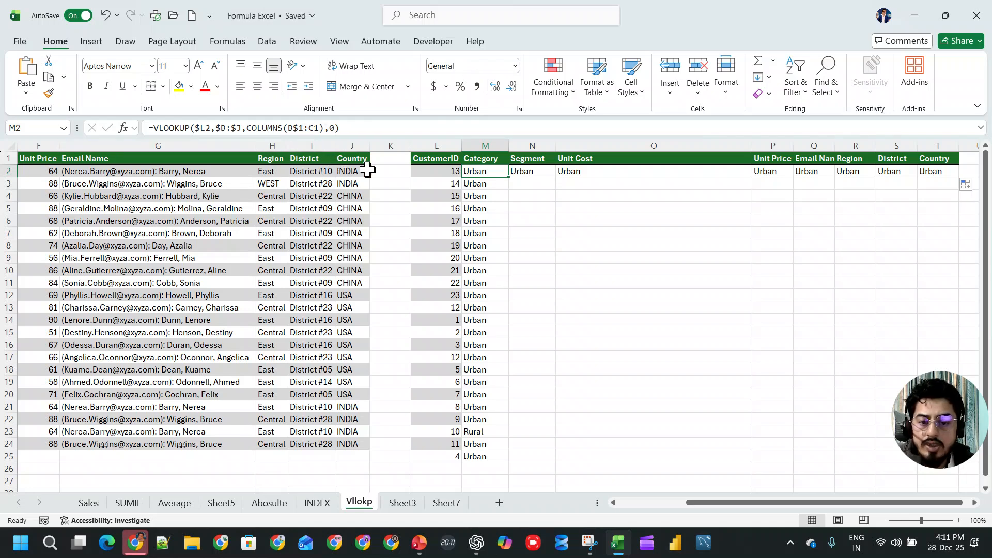
pyautogui.moveTo(737, 502); pyautogui.dragTo(592, 507)
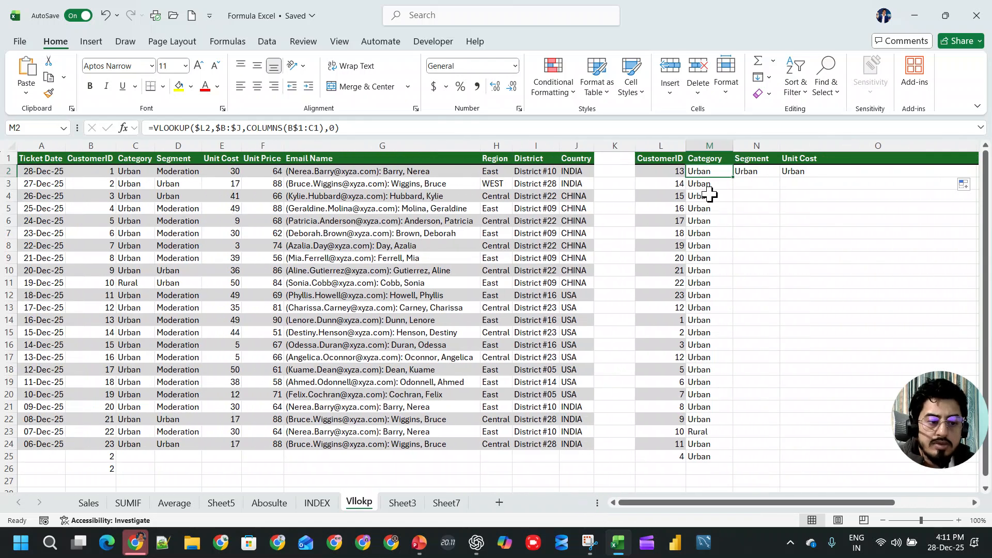
pyautogui.doubleClick(752, 171)
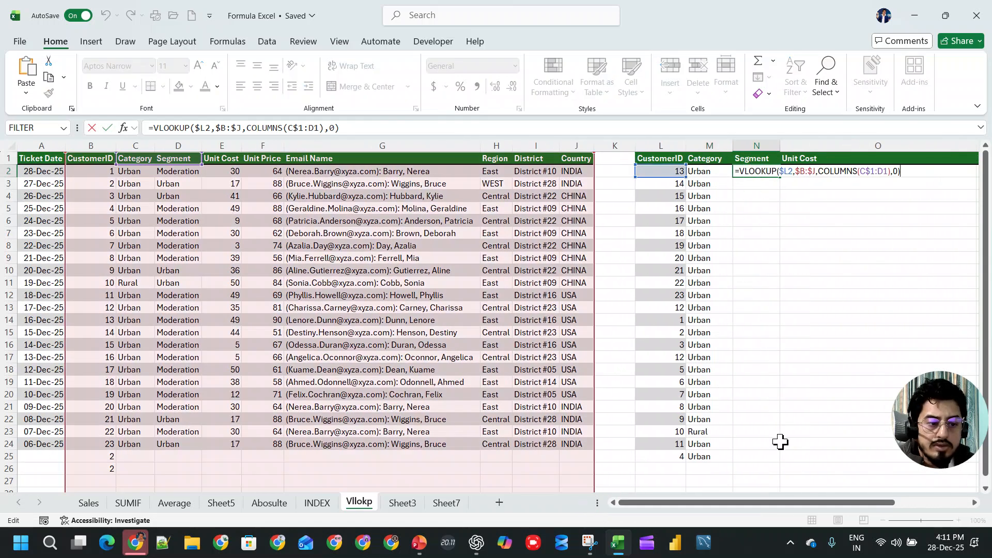
pyautogui.moveTo(779, 504); pyautogui.dragTo(683, 507)
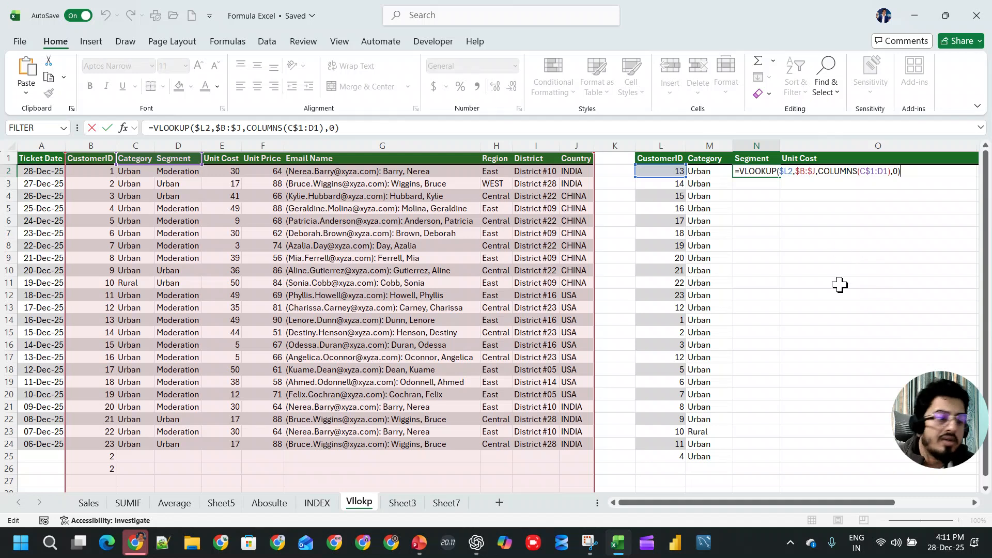
pyautogui.moveTo(875, 504); pyautogui.dragTo(953, 503)
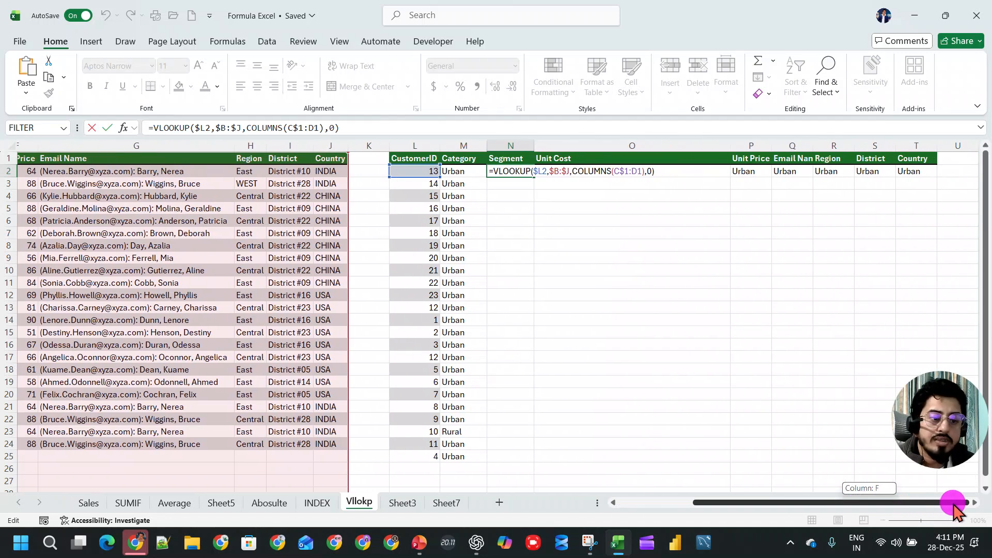
# - Make the starting reference of M2's COLUMNS range fully absolute, giving =VLOOKUP($L2,$B:$J,COLUMNS($B$1:C1),0)
pyautogui.click(467, 171)
pyautogui.doubleClick(464, 171)
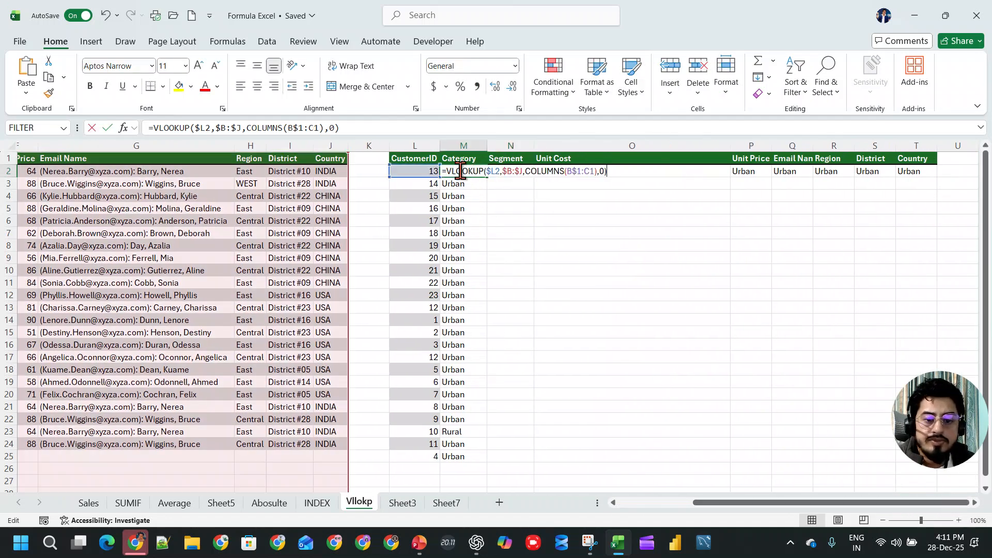
pyautogui.click(315, 127)
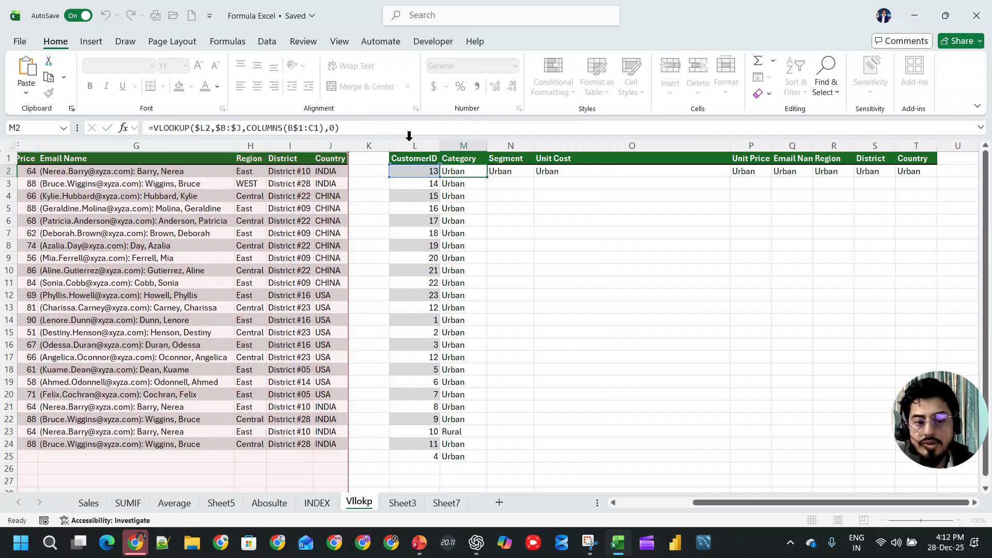
pyautogui.moveTo(287, 127); pyautogui.dragTo(302, 128)
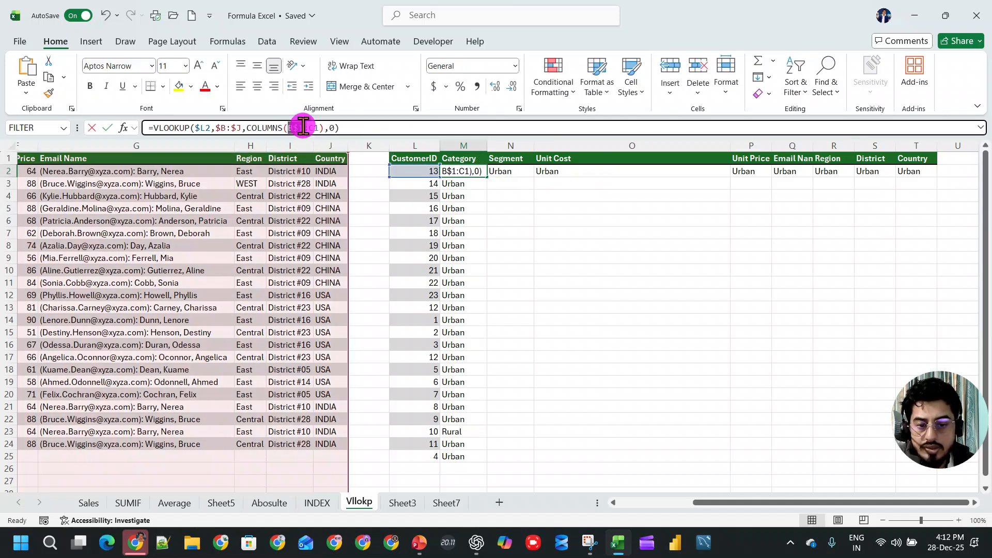
pyautogui.press('F4')
pyautogui.press('F4')
pyautogui.press('F4')
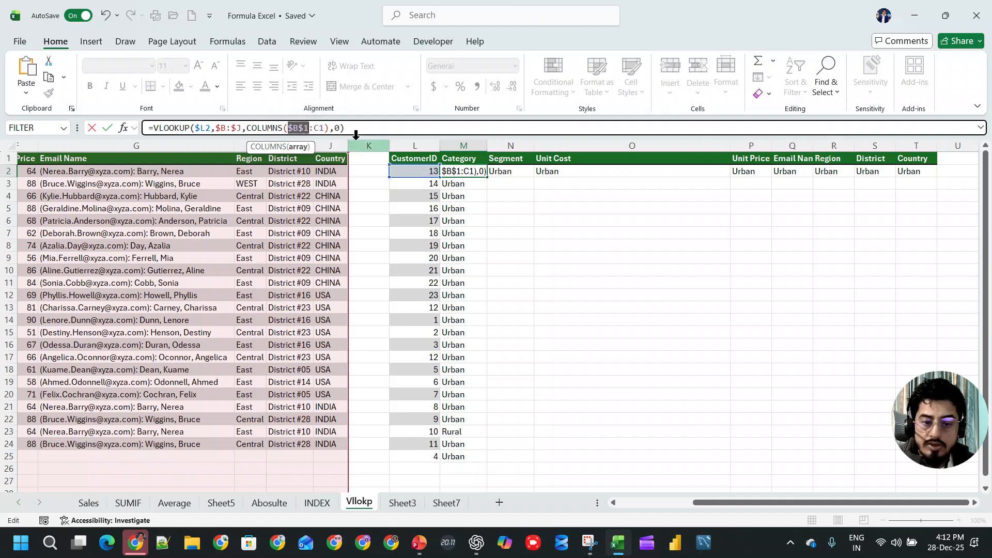
pyautogui.press('Return')
# - Fill the M2 formula across to the Country column and down to row 25, covering M2:T25
pyautogui.moveTo(469, 177); pyautogui.dragTo(477, 173)
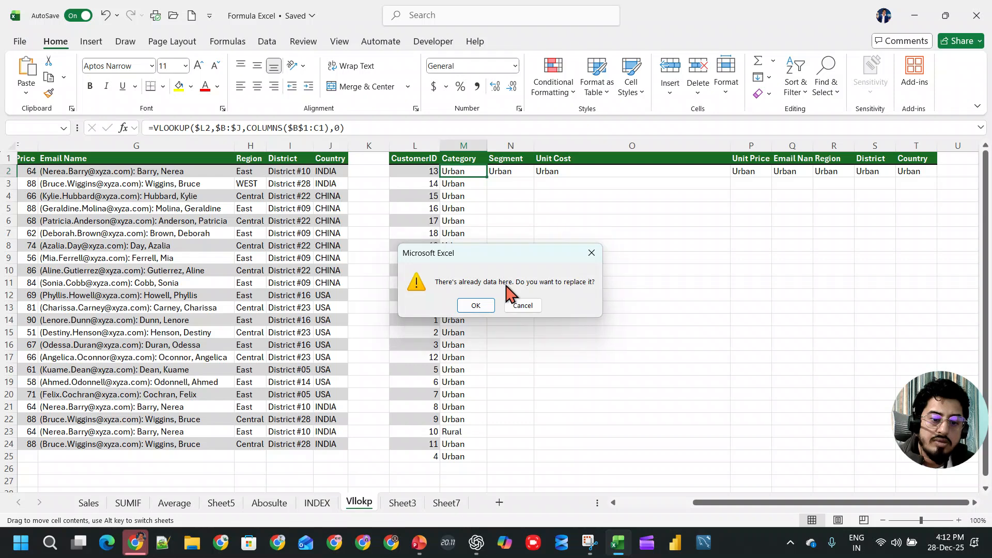
pyautogui.click(520, 304)
pyautogui.click(474, 171)
pyautogui.moveTo(488, 177); pyautogui.dragTo(934, 186)
pyautogui.click(936, 177)
pyautogui.moveTo(937, 178); pyautogui.dragTo(930, 455)
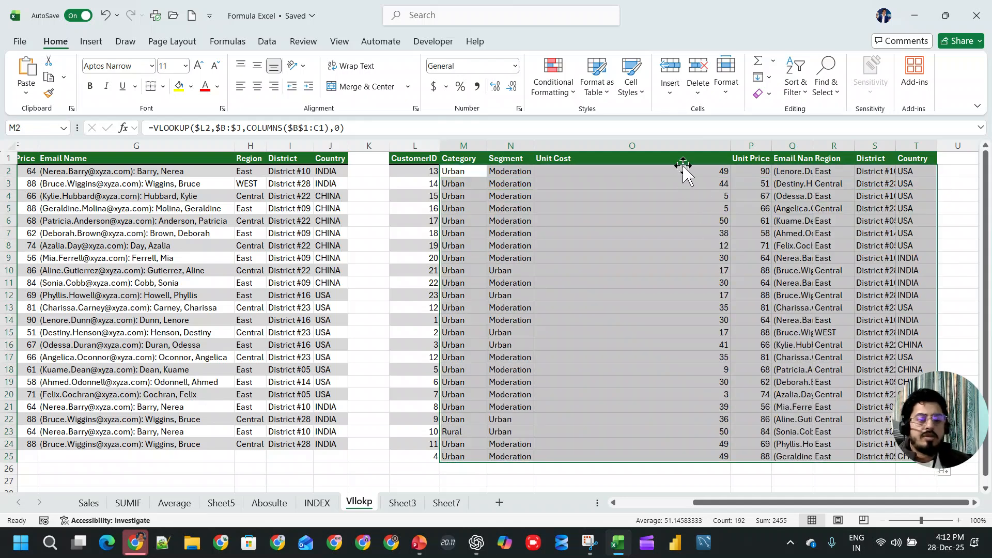
# - Autofit the width of the lookup table's Unit Cost column
pyautogui.click(682, 195)
pyautogui.doubleClick(728, 146)
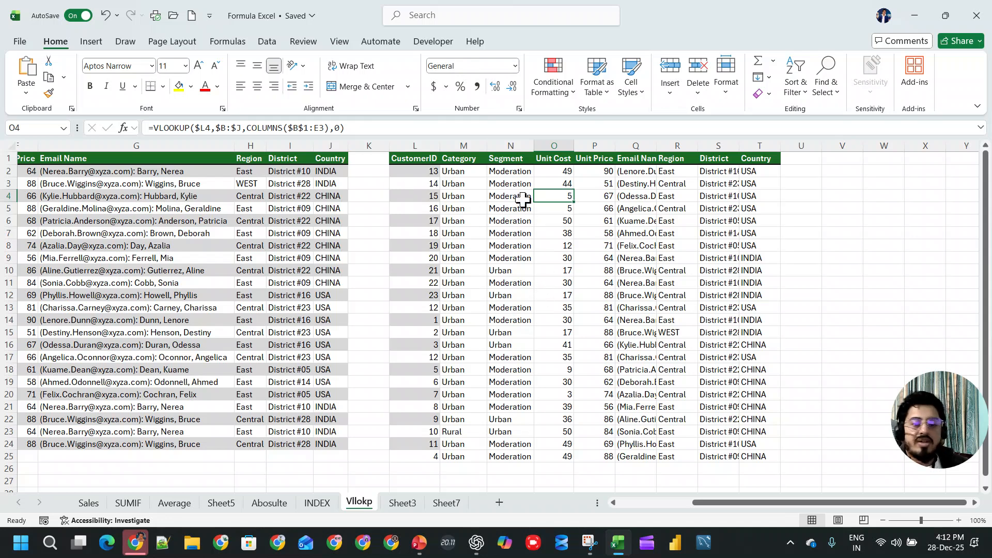
pyautogui.moveTo(733, 503); pyautogui.dragTo(645, 504)
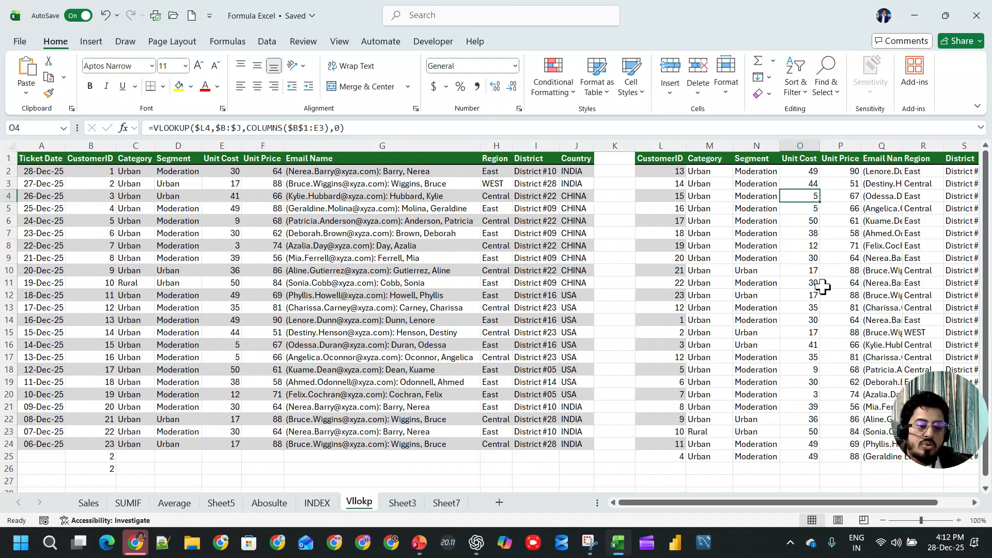
# - Permanently delete the worksheets Sheet3 and Sheet7 from the workbook
pyautogui.click(402, 503)
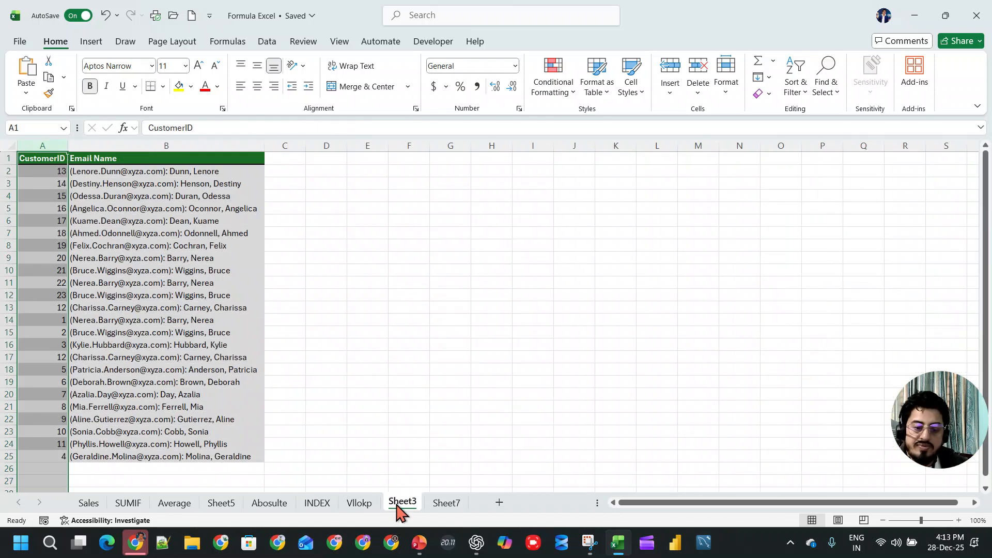
pyautogui.rightClick(402, 503)
pyautogui.click(439, 299)
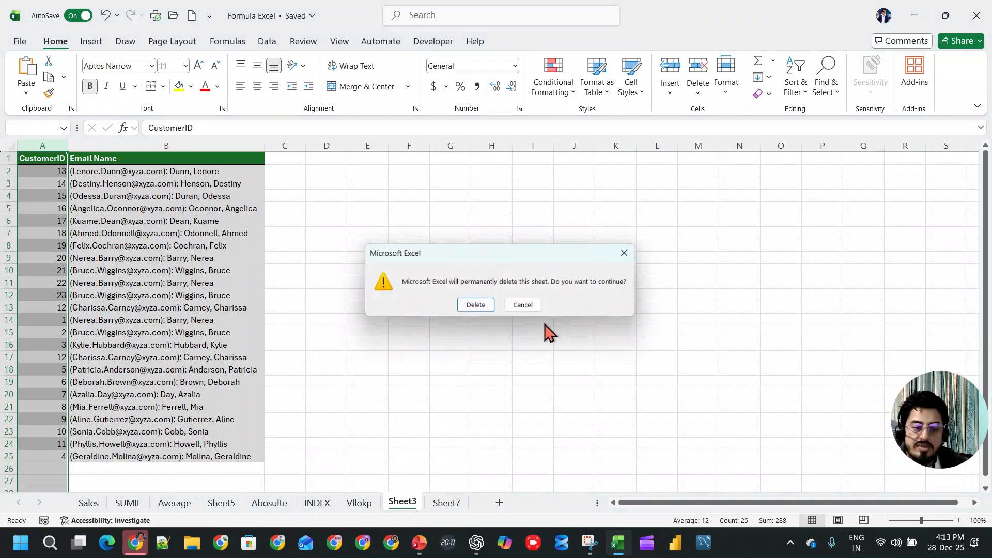
pyautogui.click(475, 306)
pyautogui.rightClick(403, 502)
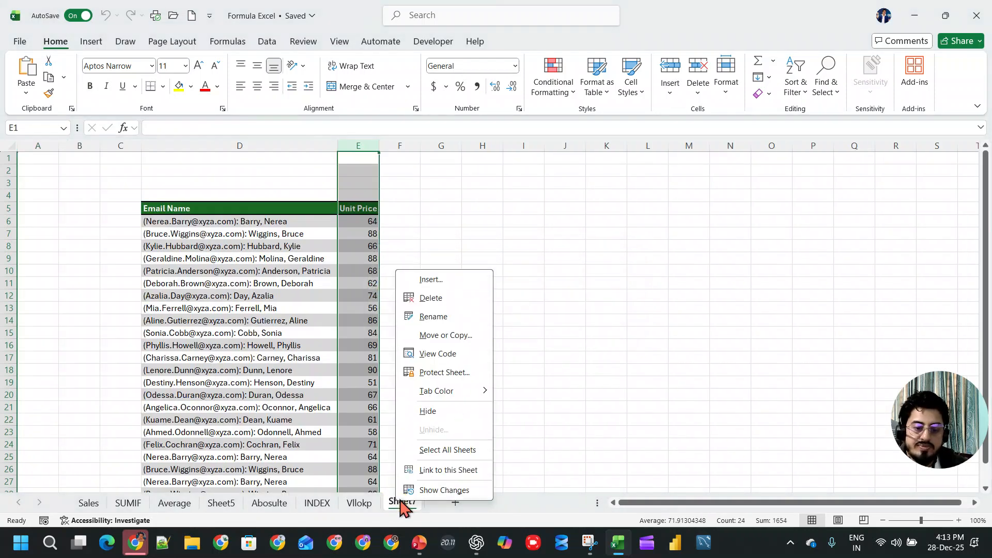
pyautogui.click(440, 300)
pyautogui.click(476, 305)
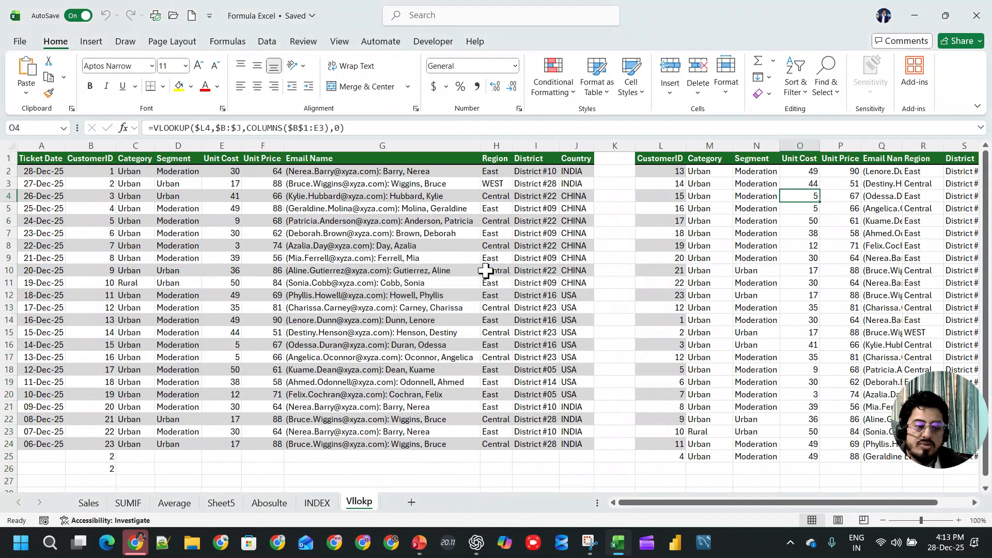